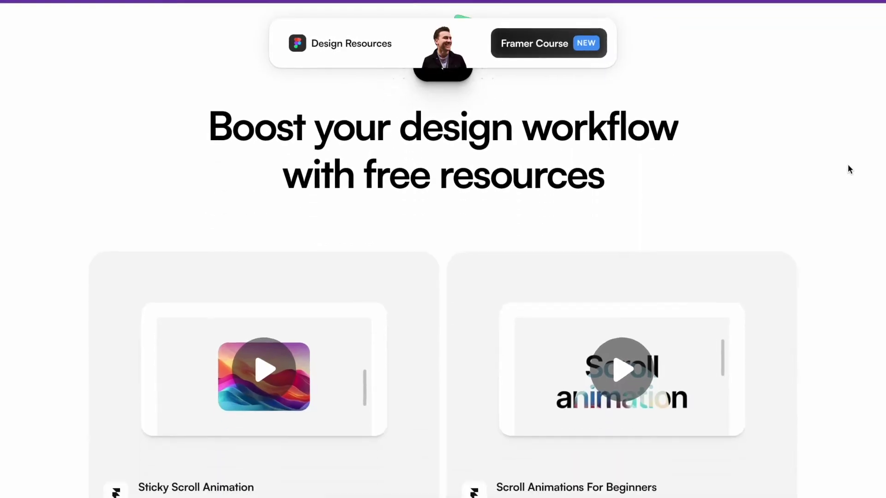
- Go to timgabe.com and scroll through the Design Resources card grid
{"action": "mouse_move", "coordinate": [707, 214]}
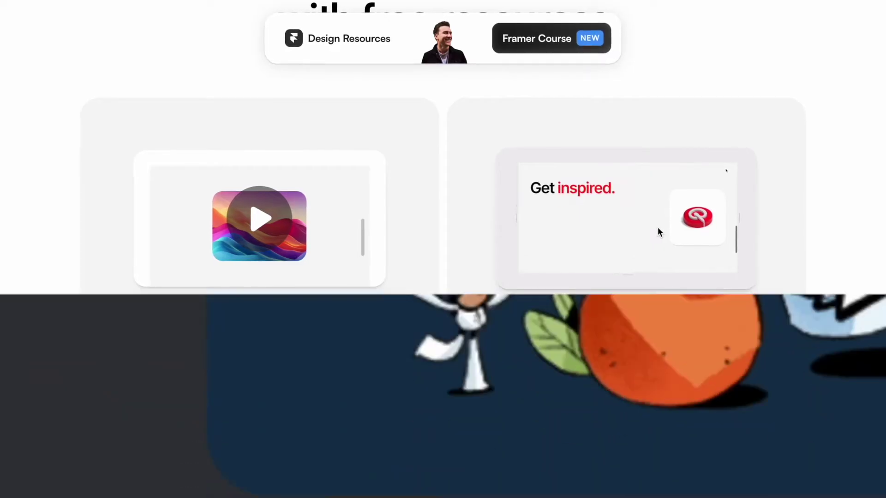
{"action": "type", "text": "timgabe.com"}
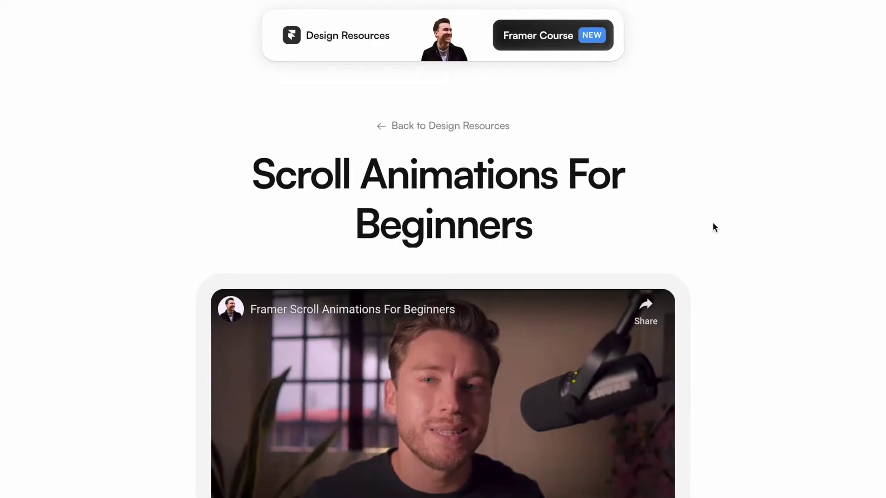
{"action": "scroll", "coordinate": [713, 223], "scroll_direction": "down", "scroll_amount": 3}
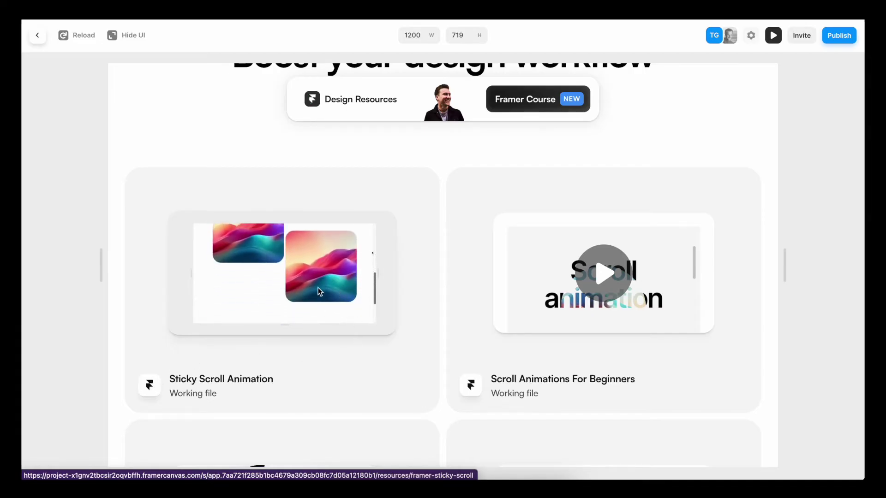
- Open the Sticky Scroll Animation card and scroll down to its embedded tutorial video
{"action": "left_click", "coordinate": [445, 275]}
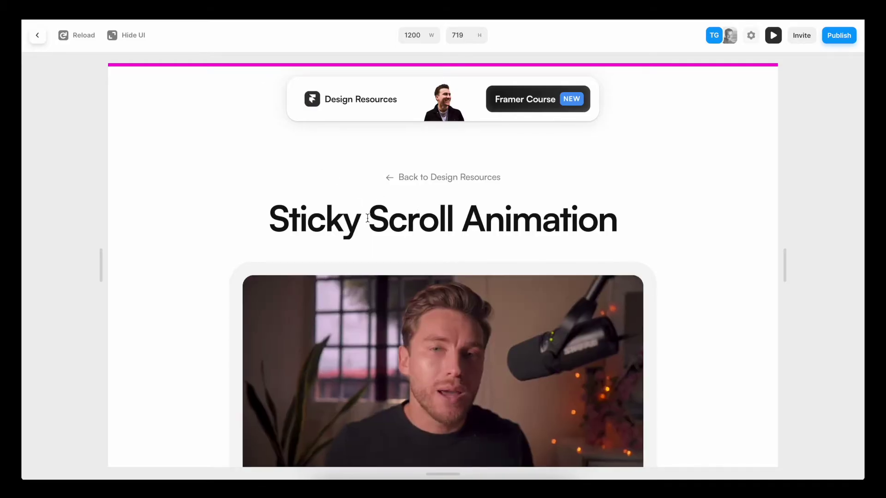
{"action": "scroll", "coordinate": [366, 217], "scroll_direction": "down", "scroll_amount": 2}
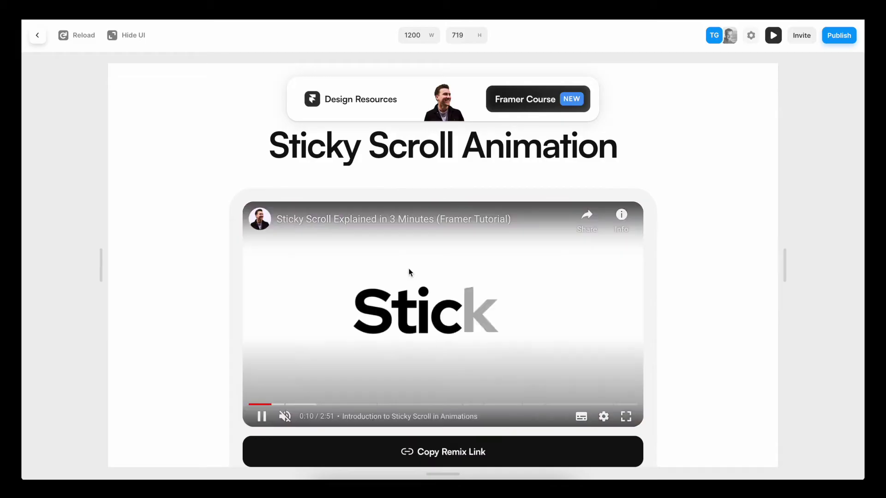
{"action": "scroll", "coordinate": [409, 267], "scroll_direction": "down", "scroll_amount": 2}
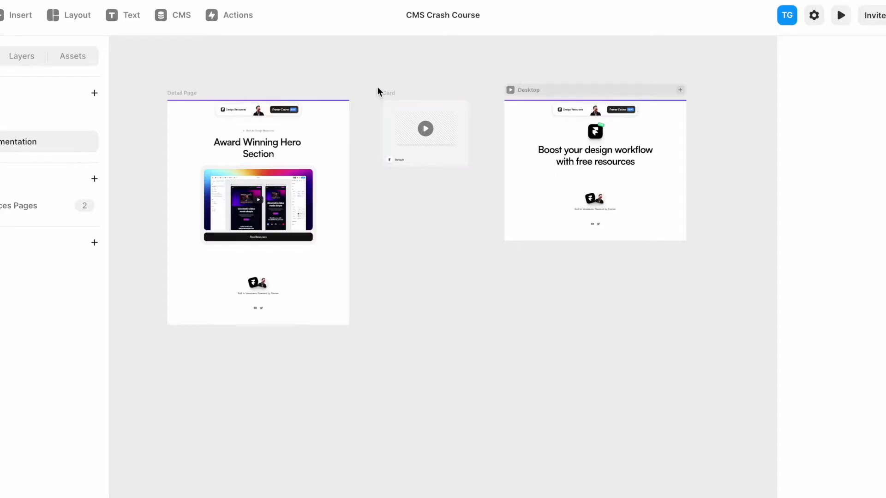
- Convert the Card frame into a component named Card with Cmd+Alt+K
{"action": "left_click", "coordinate": [377, 90]}
{"action": "key", "text": "shift+2"}
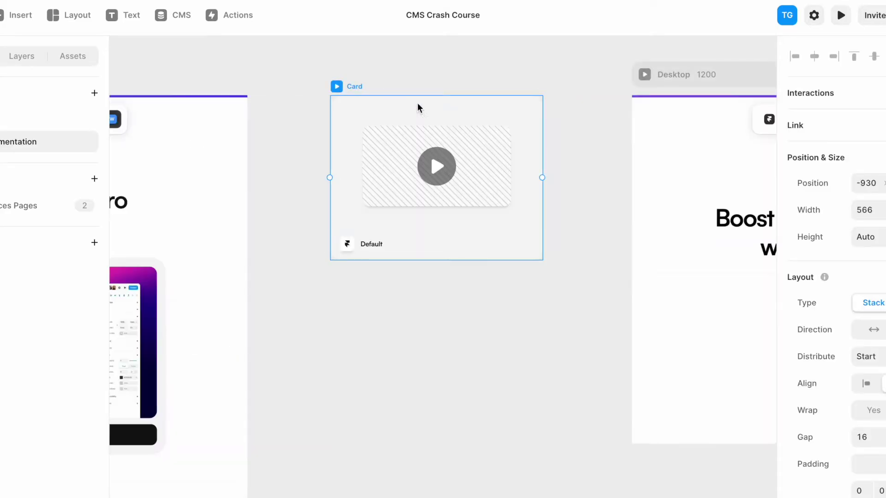
{"action": "key", "text": "ctrl+alt+k"}
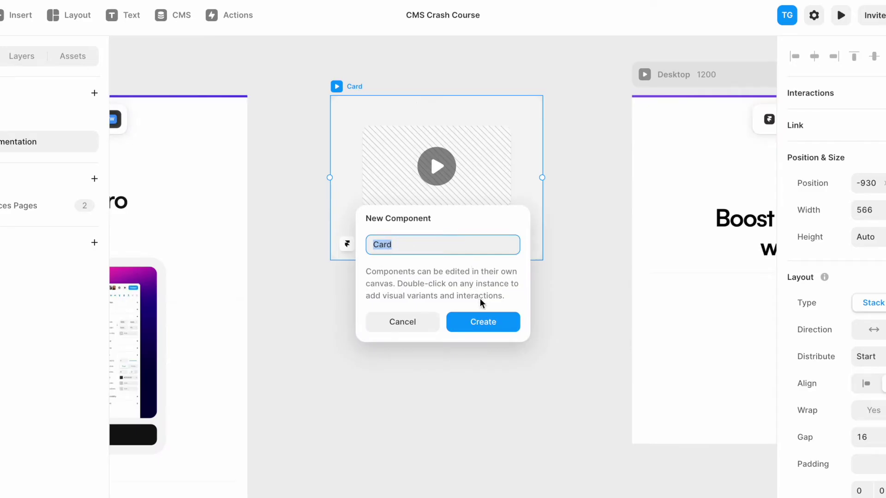
{"action": "left_click", "coordinate": [483, 322]}
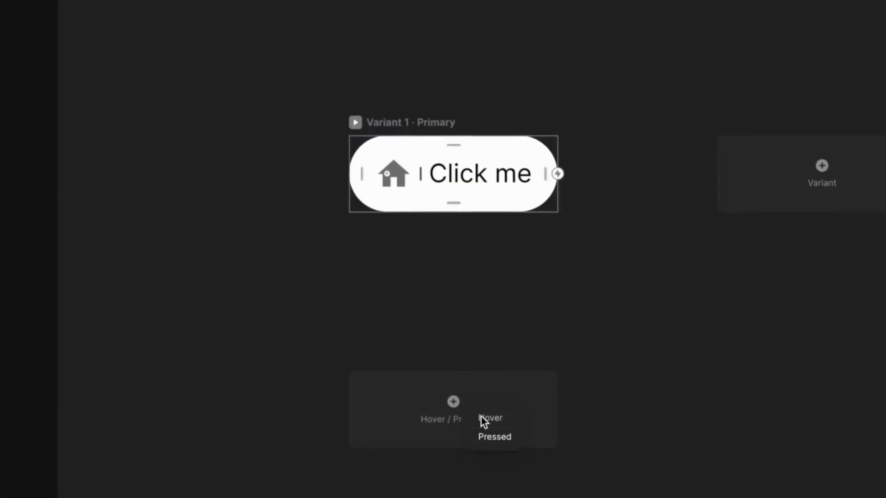
- In the Layers tree, select the Video layer, then the whole primary card variant
{"action": "left_click", "coordinate": [480, 416]}
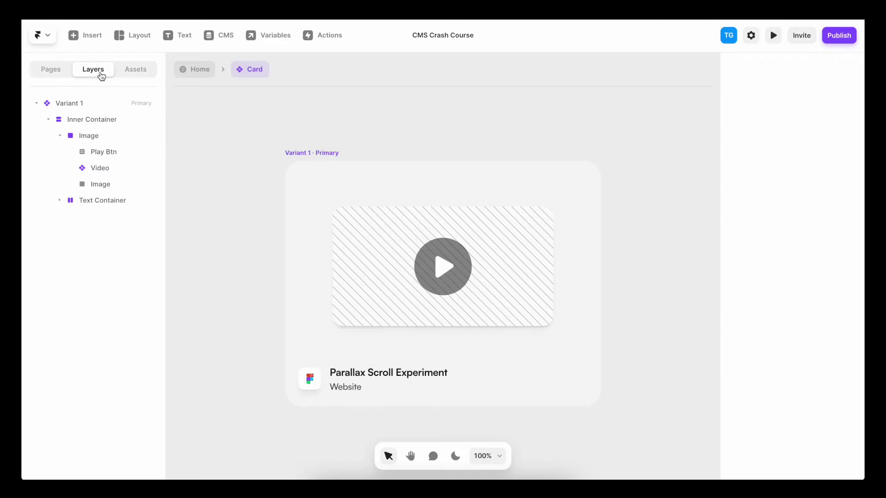
{"action": "left_click", "coordinate": [108, 168]}
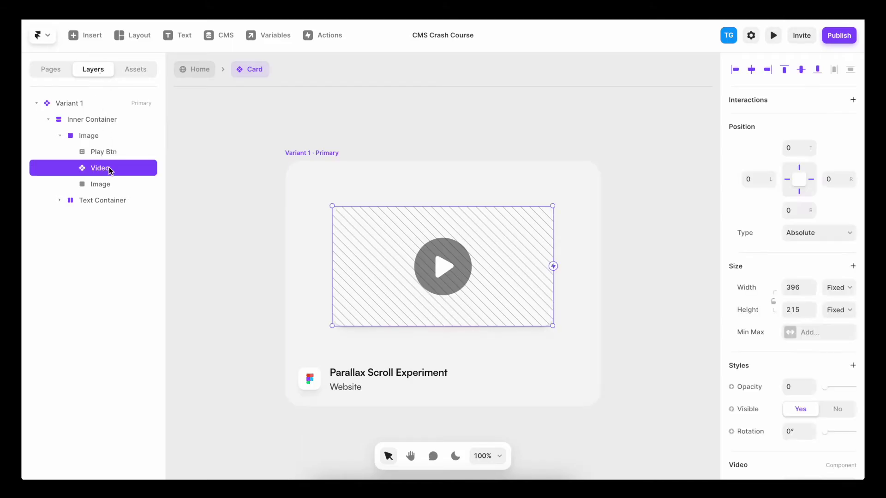
{"action": "scroll", "coordinate": [749, 364], "scroll_direction": "down", "scroll_amount": 2}
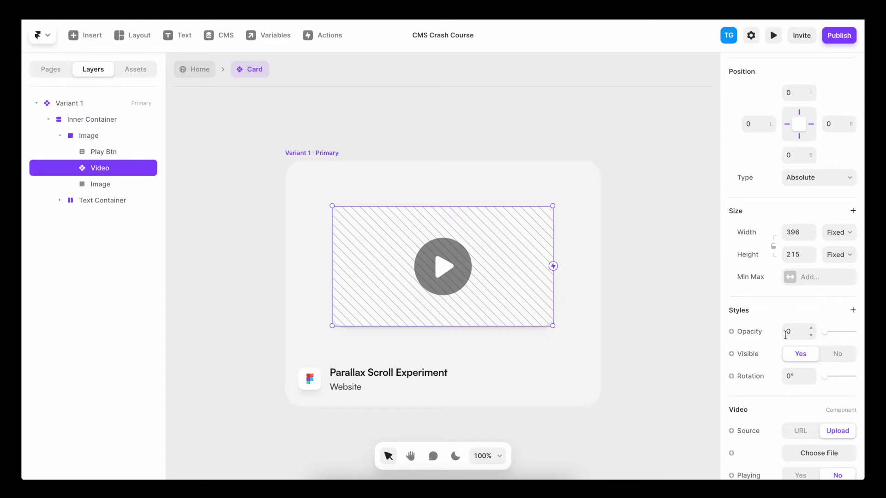
{"action": "left_click", "coordinate": [455, 199]}
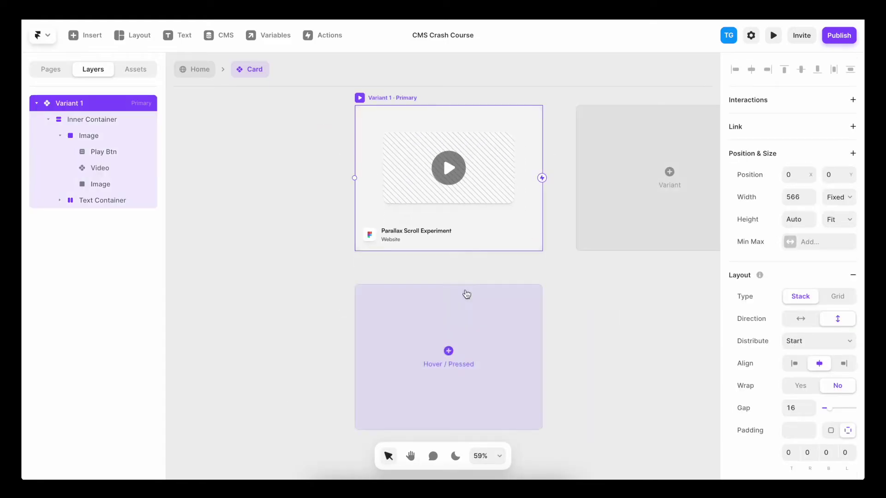
- Add a Hover variant and set its Video layer opacity to 100
{"action": "left_click", "coordinate": [452, 356]}
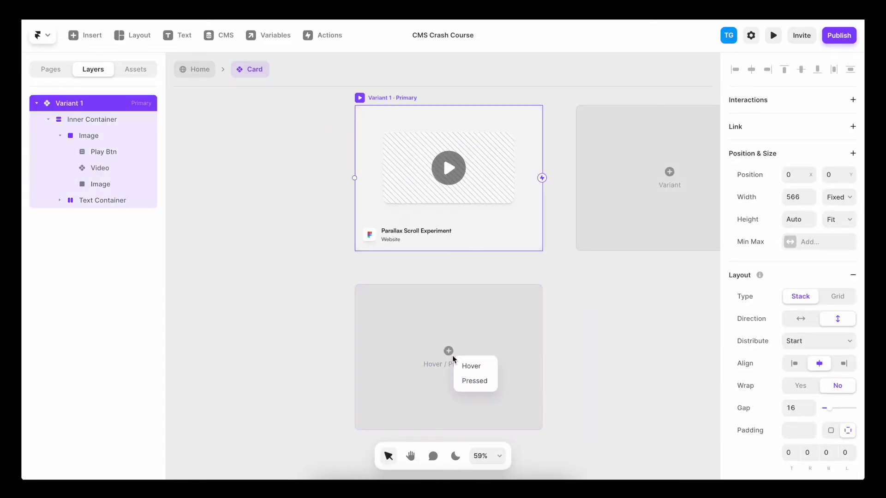
{"action": "left_click", "coordinate": [461, 364]}
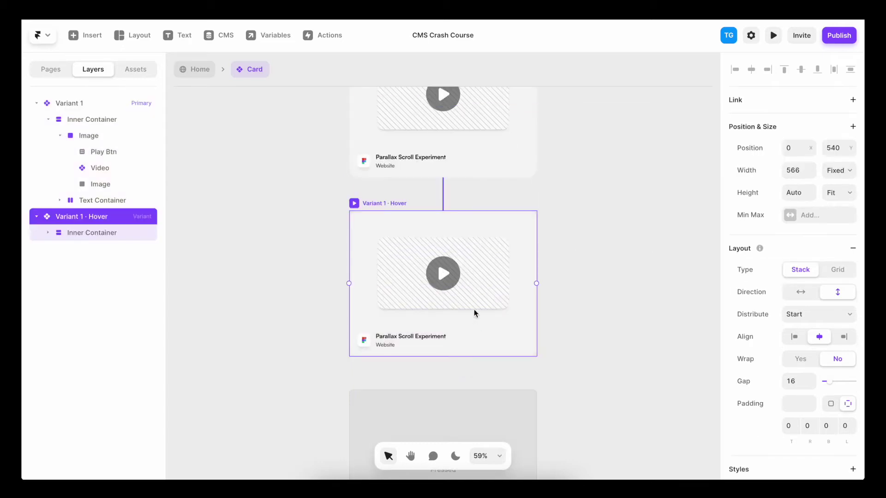
{"action": "left_click", "coordinate": [474, 287]}
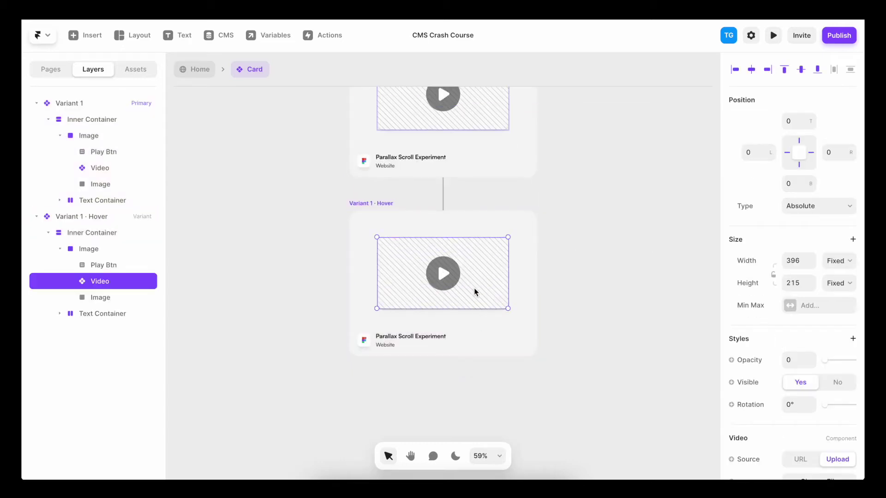
{"action": "left_click", "coordinate": [790, 365]}
{"action": "type", "text": "100"}
{"action": "key", "text": "Return"}
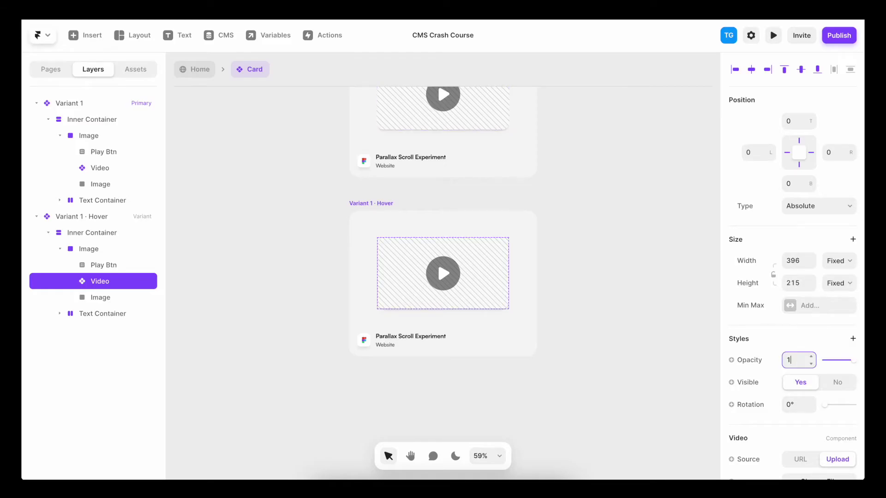
- Set the Hover variant's Play Btn opacity to 0, then select the primary card's video
{"action": "left_click", "coordinate": [455, 276]}
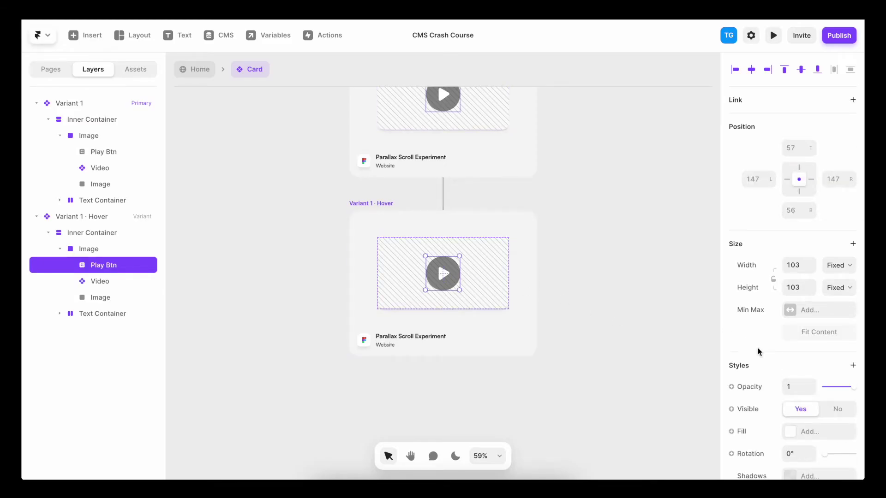
{"action": "left_click", "coordinate": [787, 385]}
{"action": "key", "text": "Return"}
{"action": "left_click", "coordinate": [604, 196]}
{"action": "scroll", "coordinate": [604, 196], "scroll_direction": "up", "scroll_amount": 3}
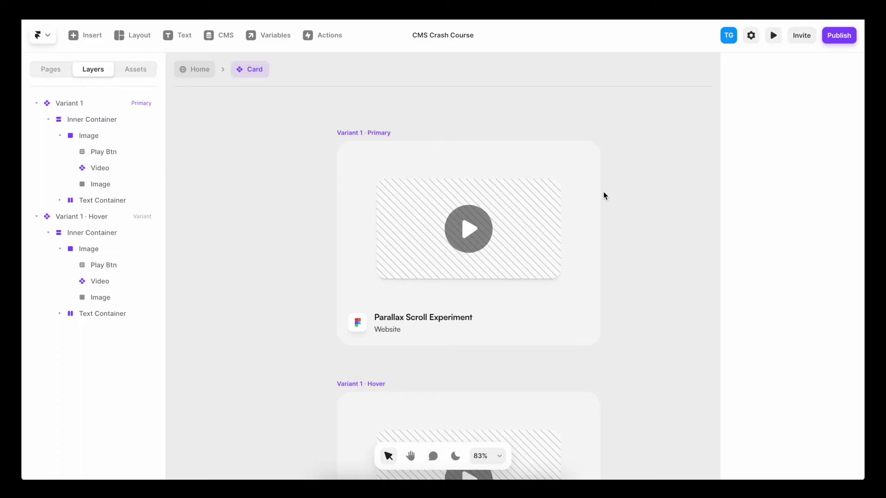
{"action": "left_click", "coordinate": [553, 203]}
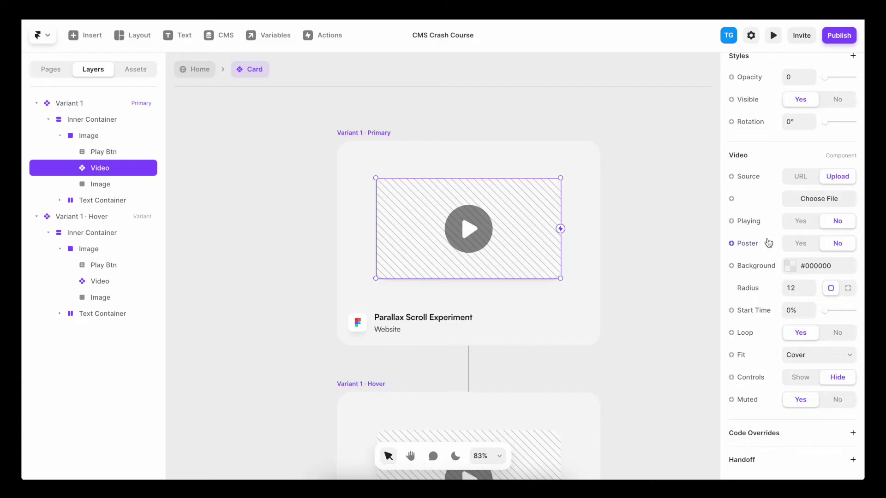
- Upload the full website demo video with autoplay, and apply an Unsplash hand photo as the card image
{"action": "left_click", "coordinate": [817, 200]}
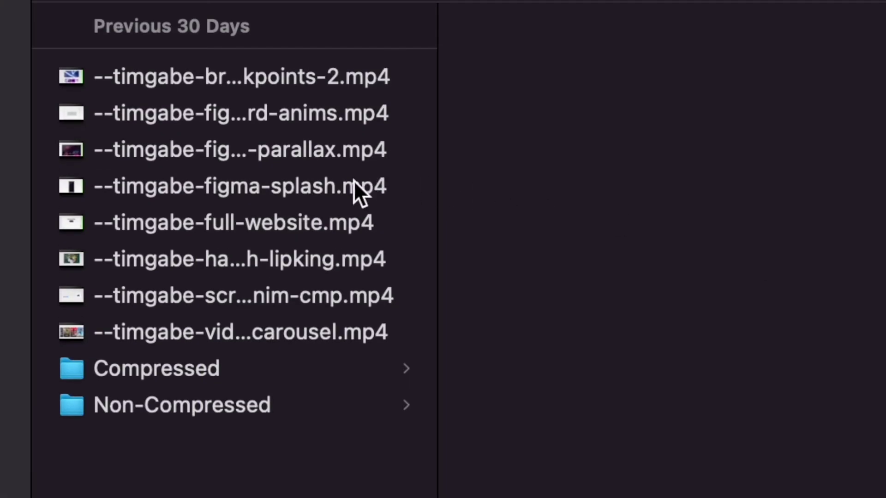
{"action": "double_click", "coordinate": [340, 222]}
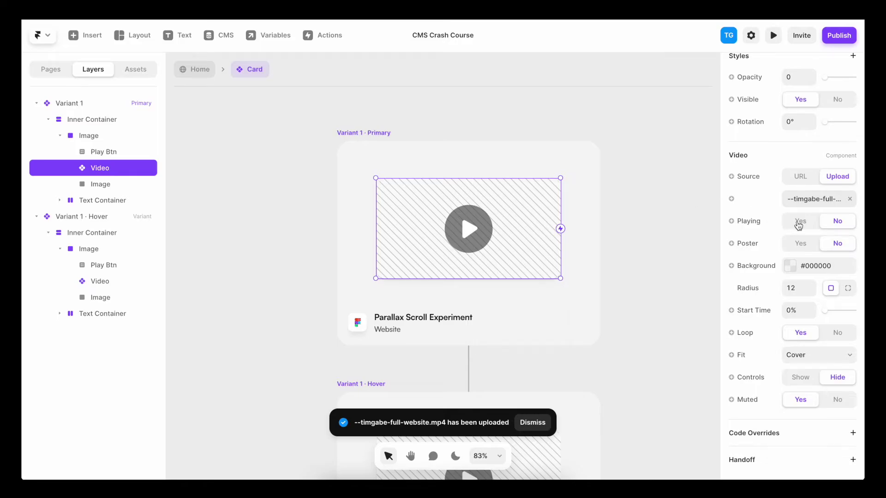
{"action": "left_click", "coordinate": [799, 223]}
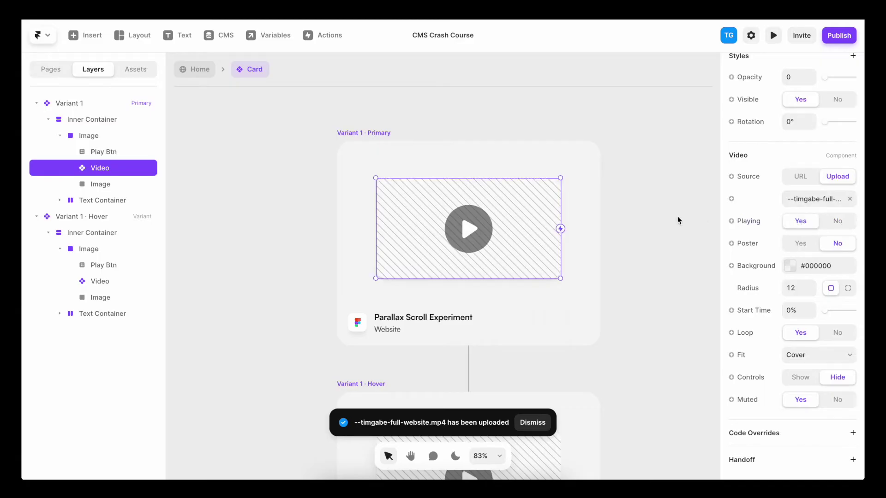
{"action": "left_click", "coordinate": [116, 184]}
{"action": "left_click", "coordinate": [811, 256]}
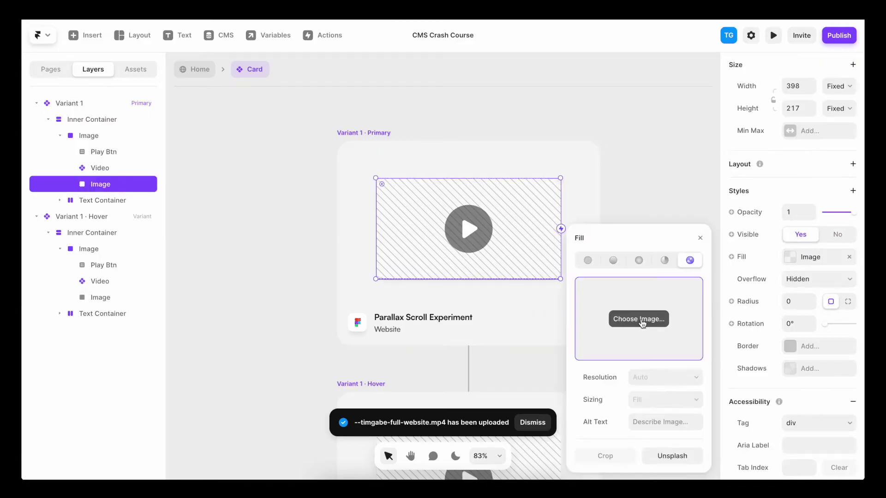
{"action": "left_click", "coordinate": [671, 458]}
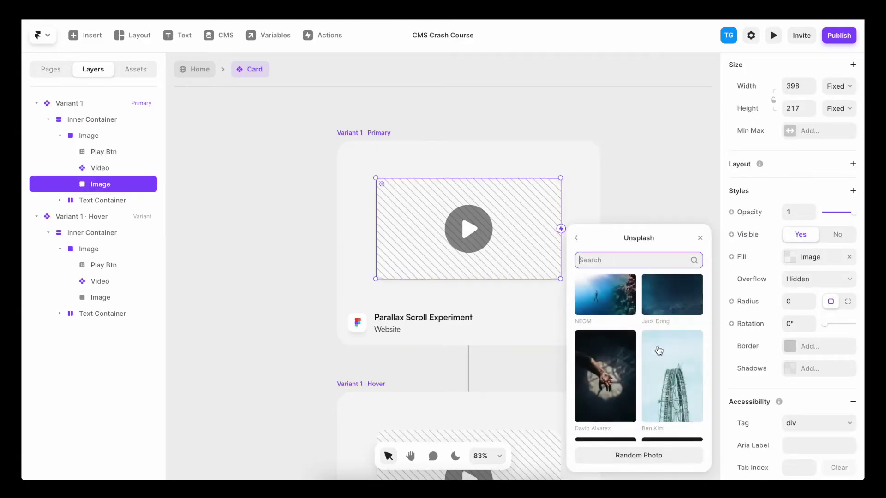
{"action": "left_click", "coordinate": [605, 376]}
- Preview the card live, then open the variable options for the card's Video property
{"action": "key", "text": "super+p"}
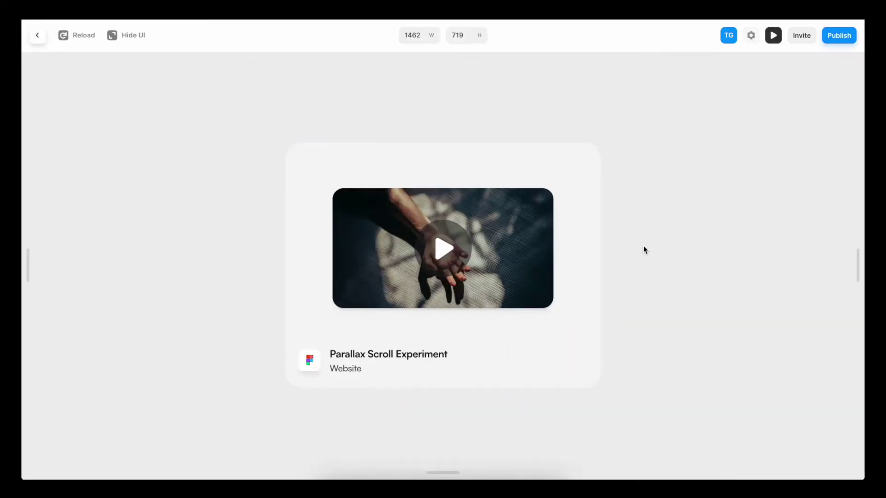
{"action": "mouse_move", "coordinate": [538, 254]}
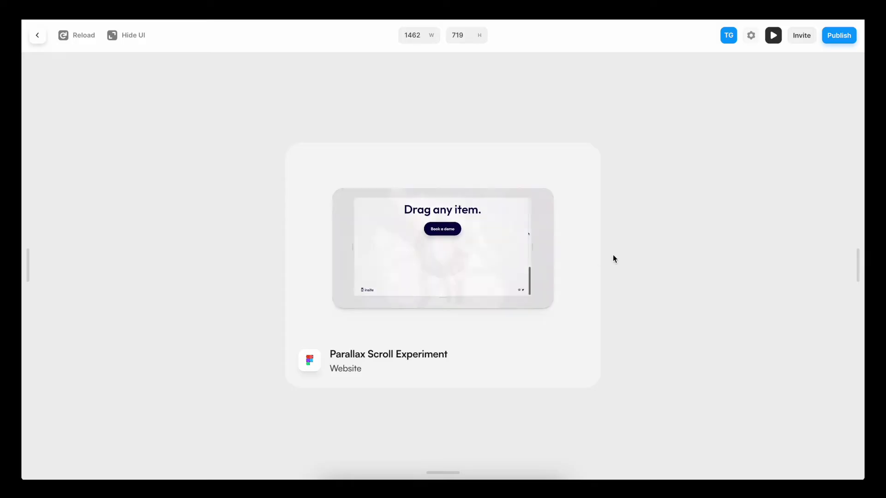
{"action": "key", "text": "Escape"}
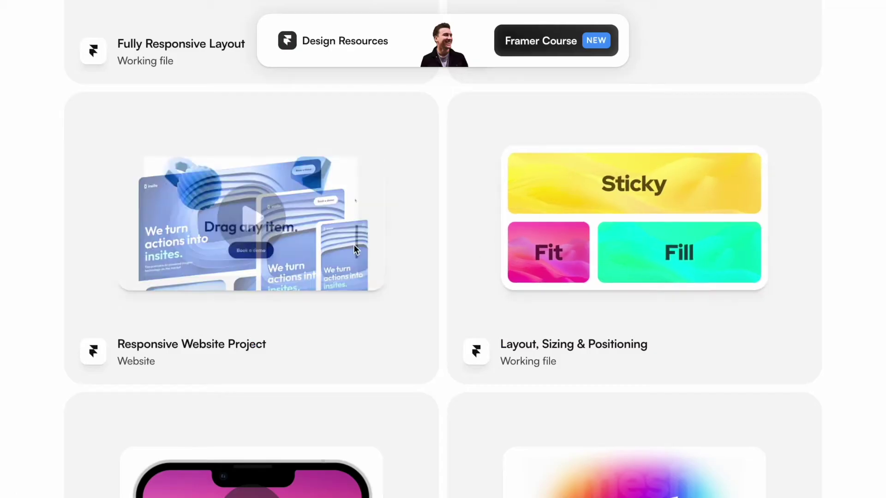
{"action": "scroll", "coordinate": [338, 245], "scroll_direction": "down", "scroll_amount": 3}
{"action": "scroll", "coordinate": [339, 248], "scroll_direction": "down", "scroll_amount": 3}
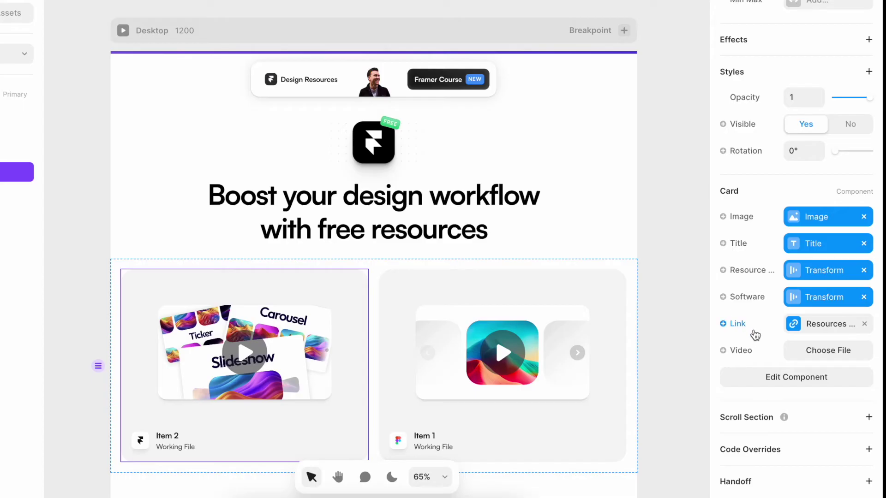
{"action": "left_click", "coordinate": [740, 353]}
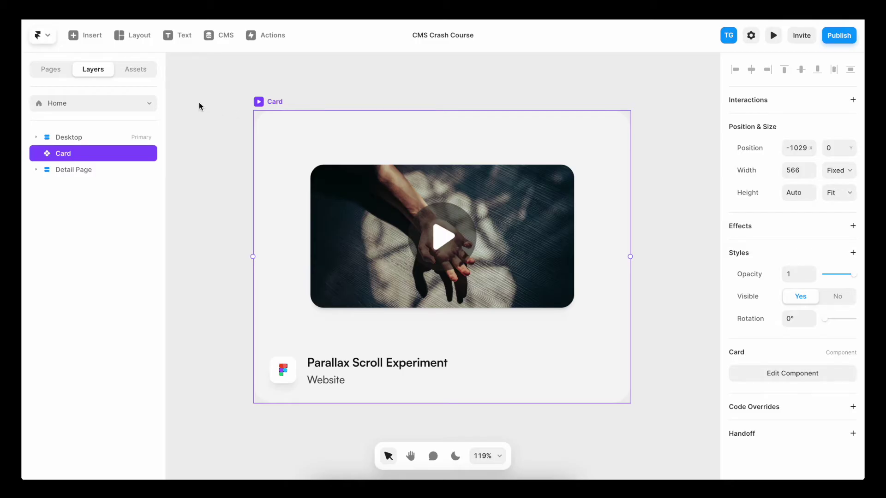
- From the Pages panel, add a sample CMS collection
{"action": "left_click", "coordinate": [51, 70]}
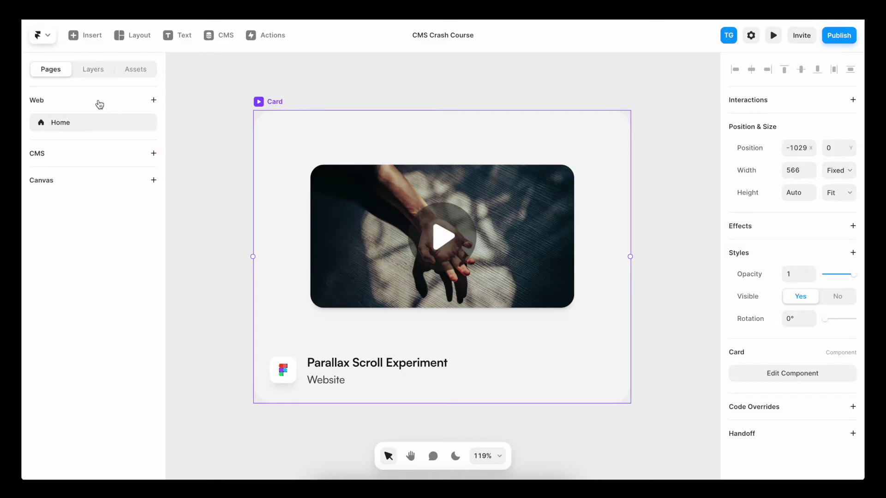
{"action": "left_click", "coordinate": [154, 155]}
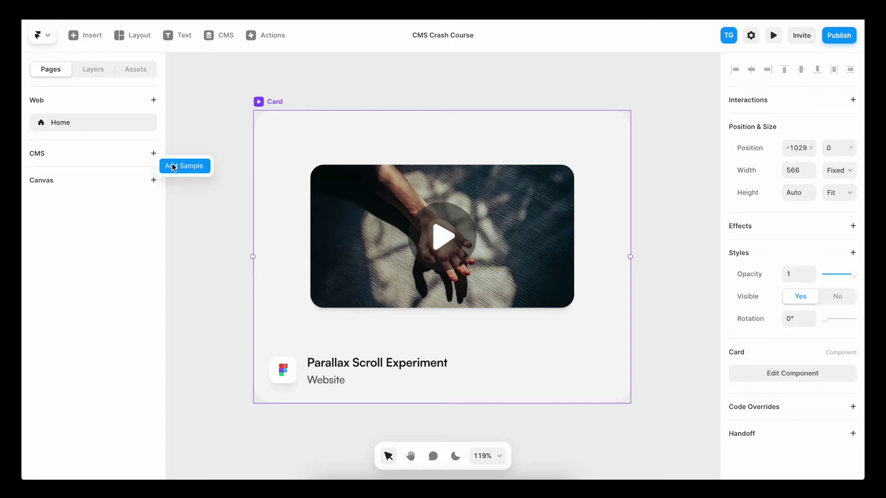
{"action": "left_click", "coordinate": [173, 167]}
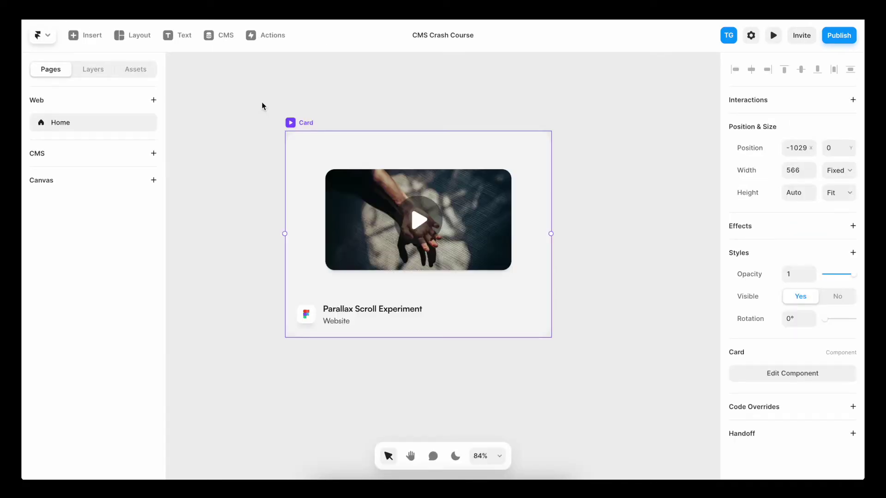
- In the CMS menu, try a ready-made blog collection, then create a new empty collection
{"action": "left_click", "coordinate": [220, 44]}
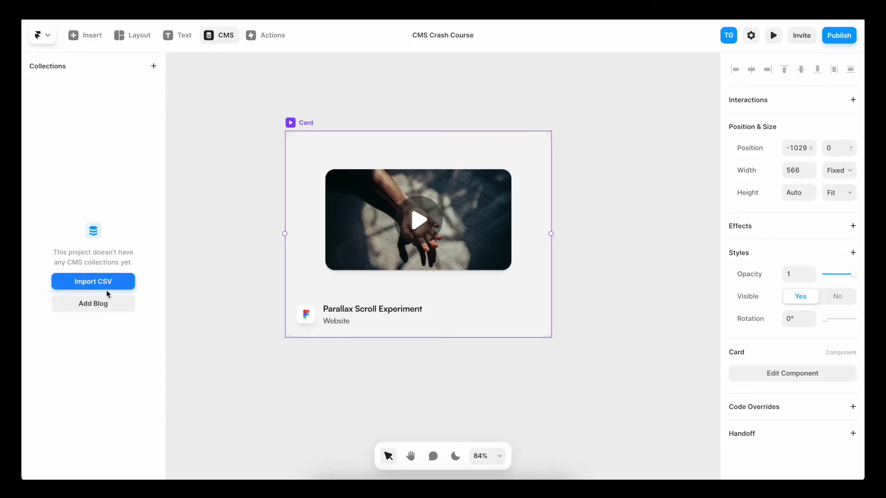
{"action": "left_click", "coordinate": [106, 304]}
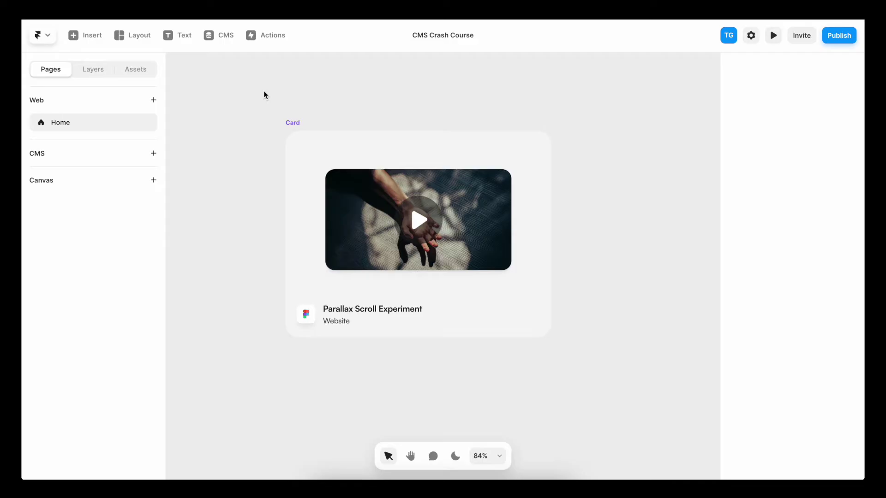
{"action": "left_click", "coordinate": [223, 44]}
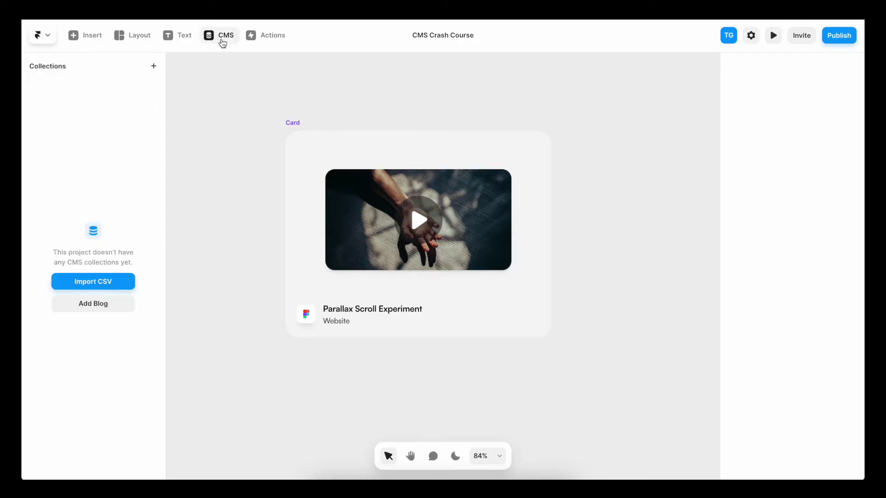
{"action": "left_click", "coordinate": [155, 68]}
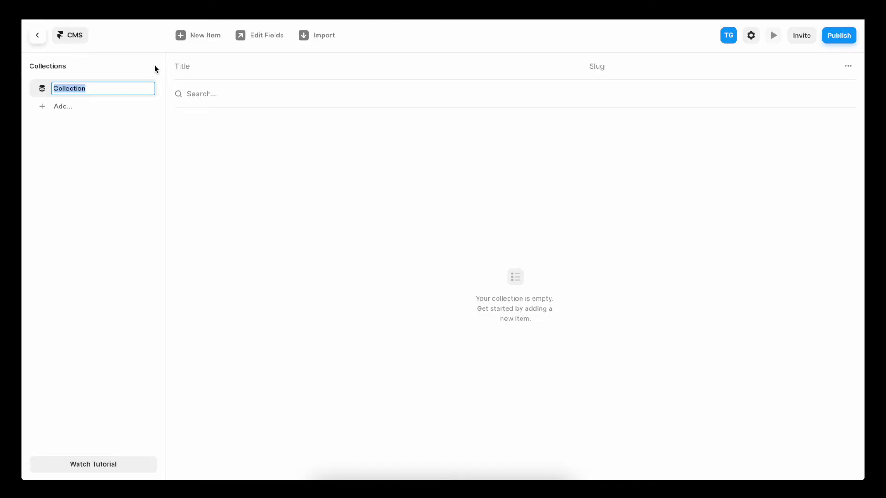
- Name the collection Resources, then check the free-plan collection limit and CSV import options
{"action": "type", "text": "Resources"}
{"action": "key", "text": "Return"}
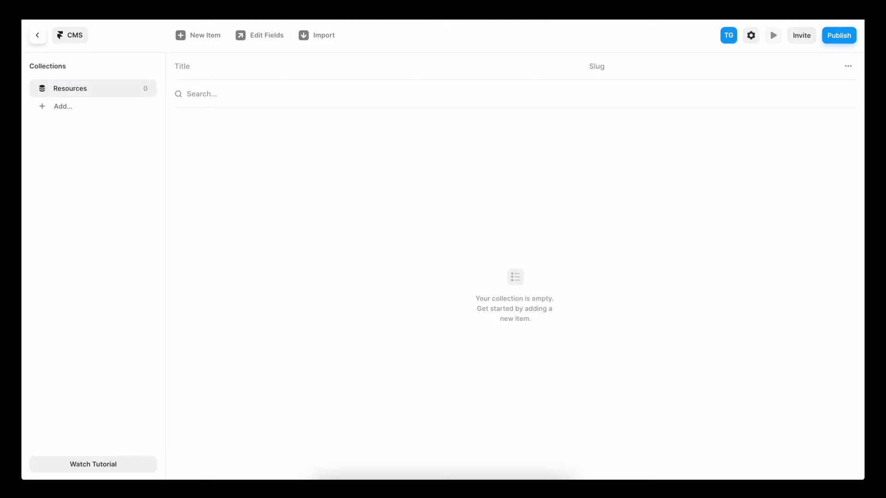
{"action": "left_click", "coordinate": [69, 111]}
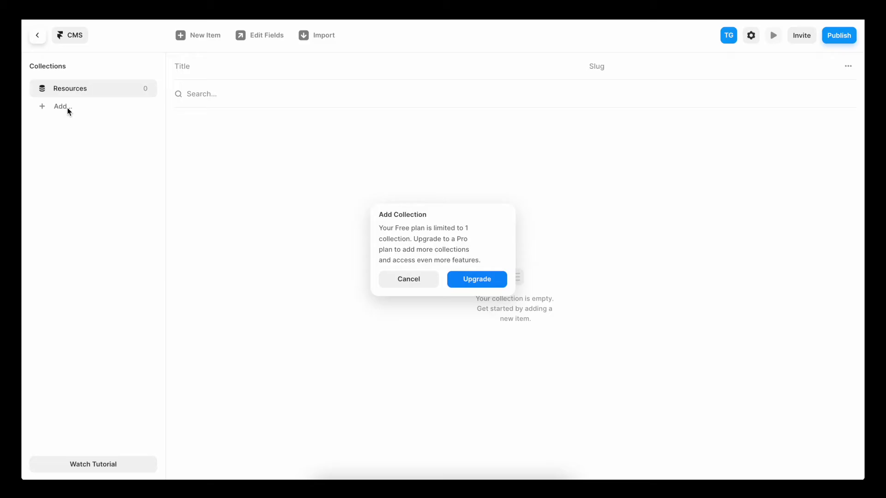
{"action": "key", "text": "Escape"}
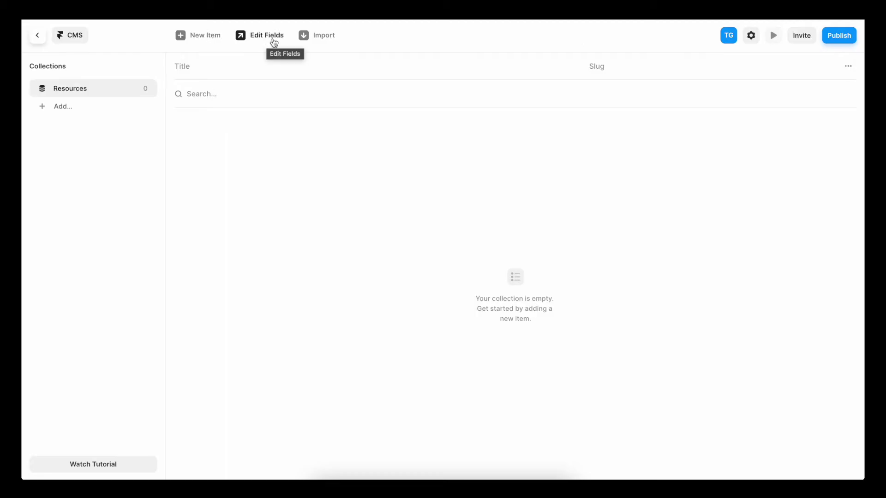
{"action": "left_click", "coordinate": [320, 39]}
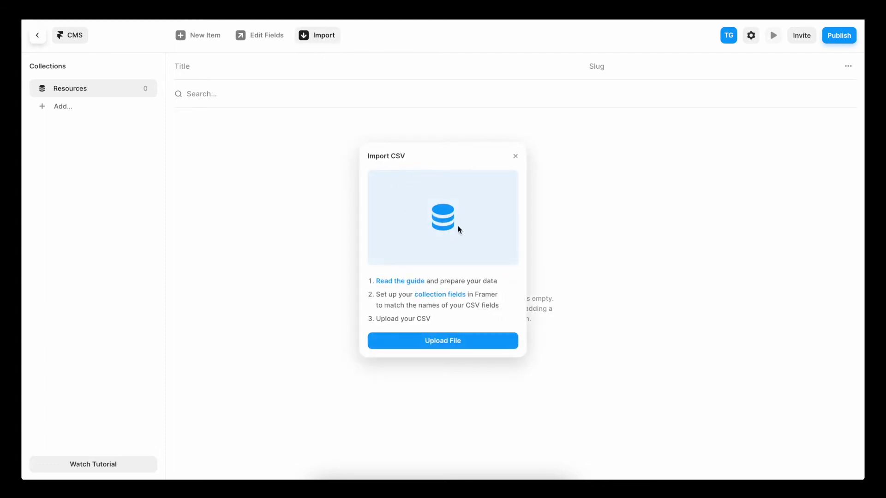
- In Edit Fields, review the Title field's settings, leaving the text area option off
{"action": "left_click", "coordinate": [269, 41]}
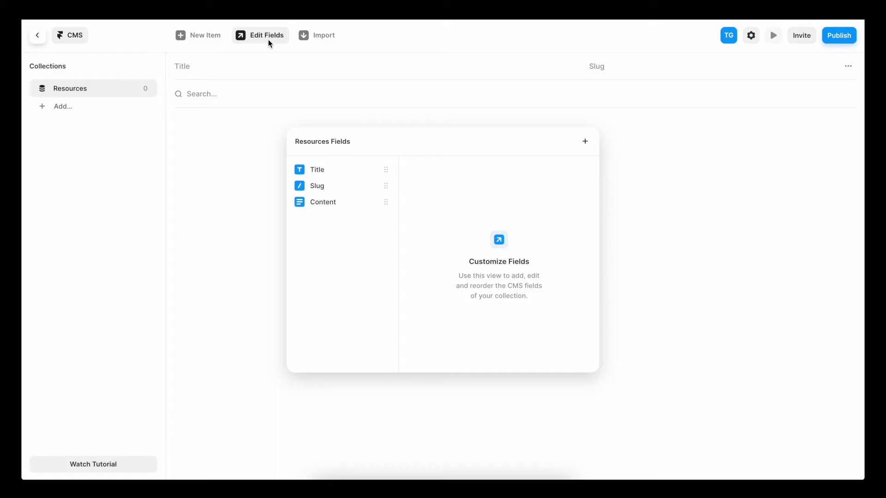
{"action": "left_click", "coordinate": [321, 170]}
{"action": "left_click", "coordinate": [506, 175]}
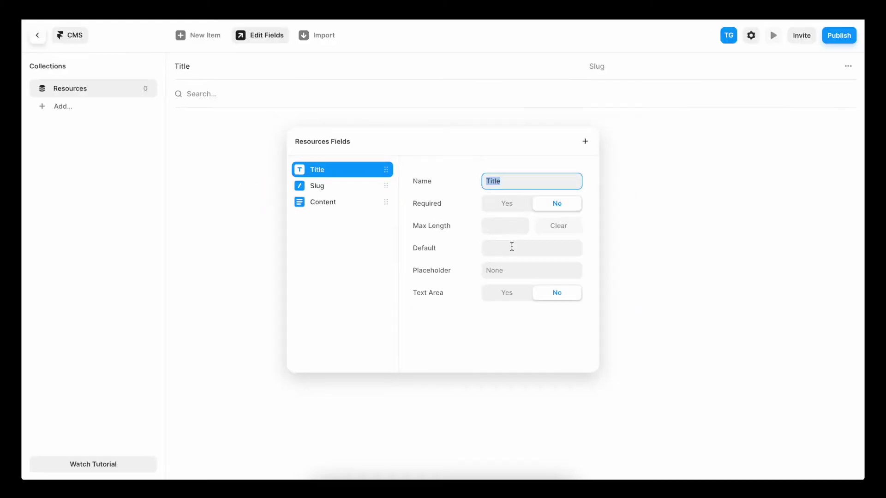
{"action": "left_click", "coordinate": [512, 246]}
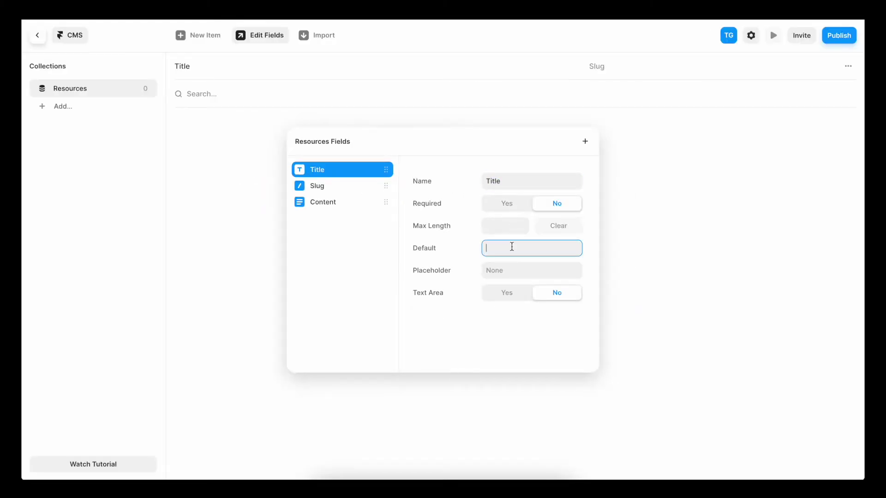
{"action": "left_click", "coordinate": [514, 268]}
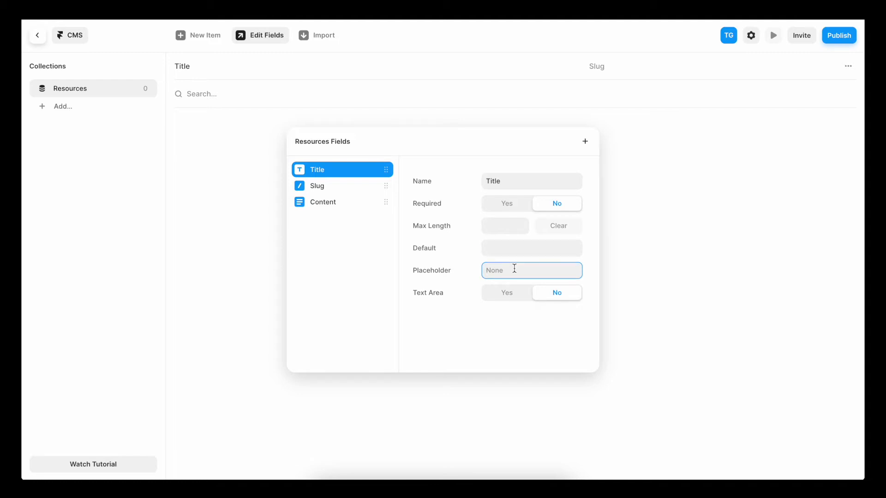
{"action": "left_click", "coordinate": [520, 297]}
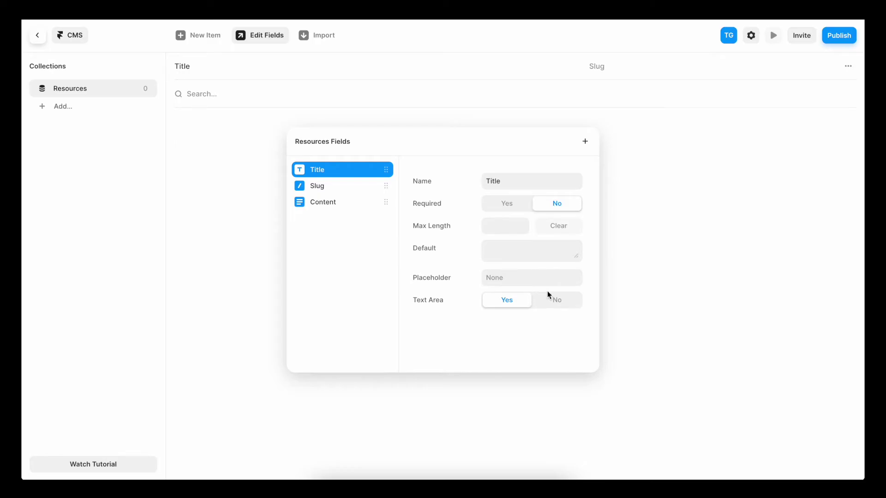
{"action": "left_click", "coordinate": [552, 298]}
- Keep the Slug generated from Title and remove the Content field
{"action": "left_click", "coordinate": [349, 189]}
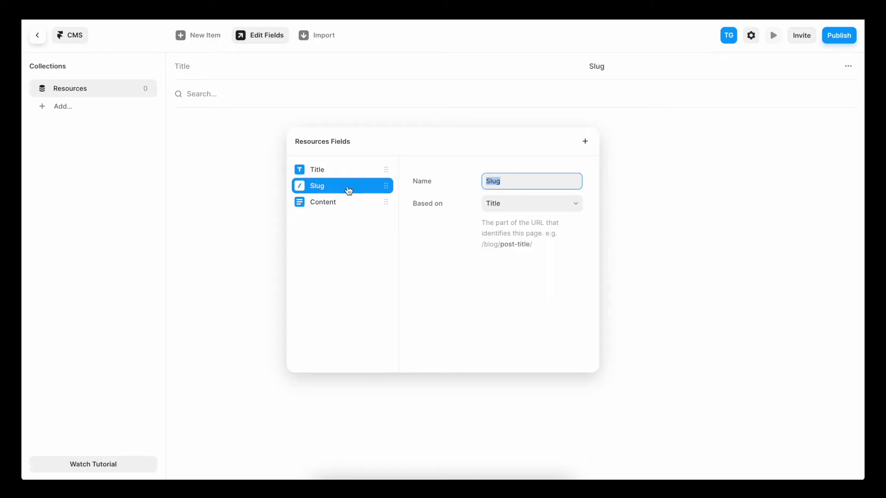
{"action": "left_click", "coordinate": [497, 206]}
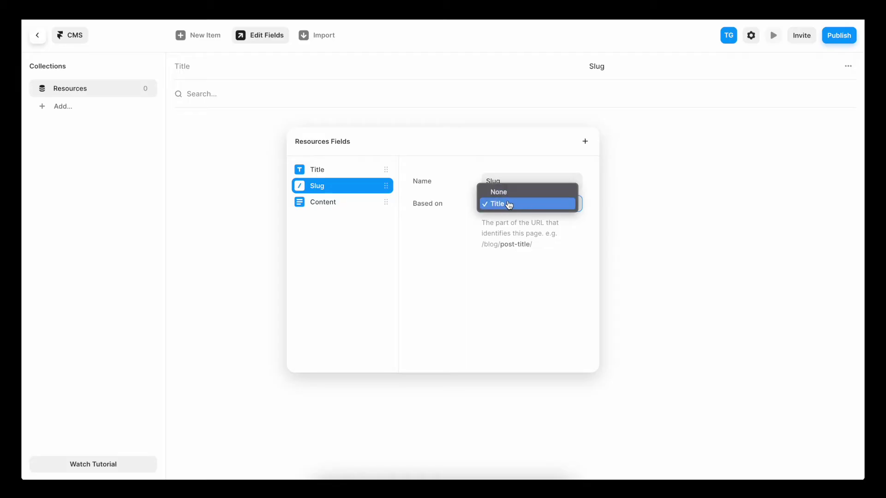
{"action": "left_click", "coordinate": [508, 205]}
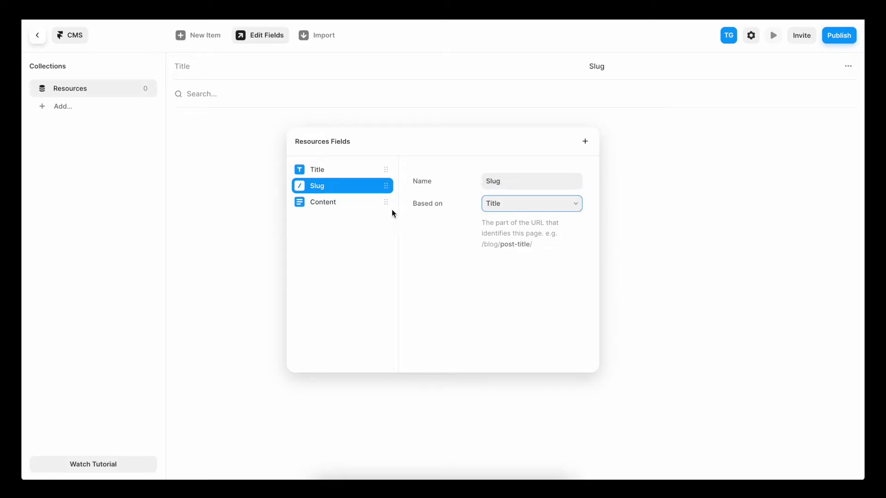
{"action": "left_click", "coordinate": [356, 207]}
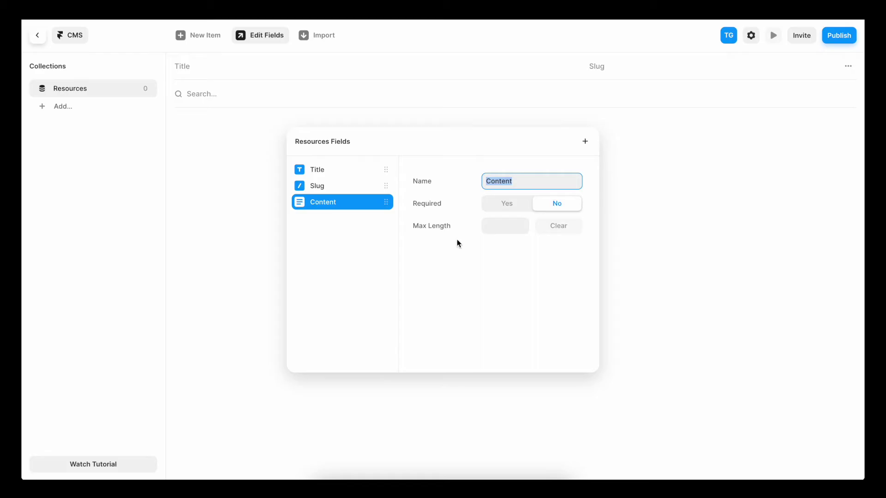
{"action": "right_click", "coordinate": [361, 202]}
{"action": "left_click", "coordinate": [375, 212]}
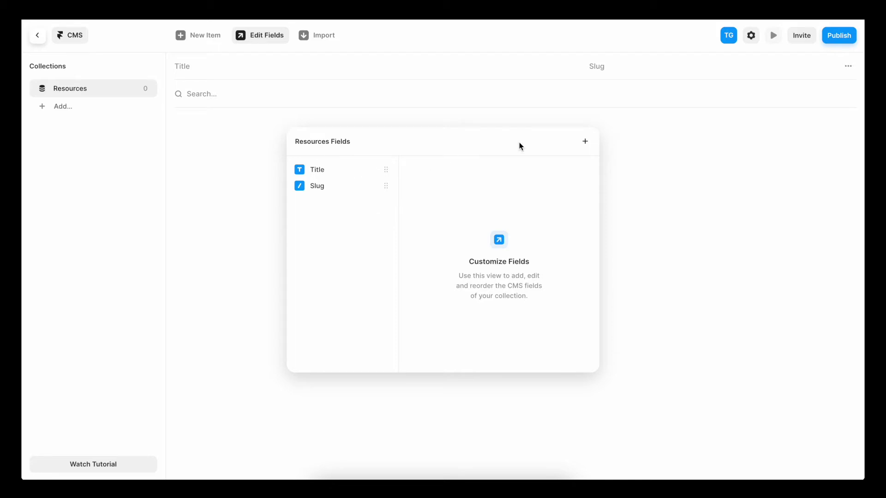
- Add a Plain Text field 'YouTube URL' and a Link field 'Resource Link'
{"action": "left_click", "coordinate": [582, 144]}
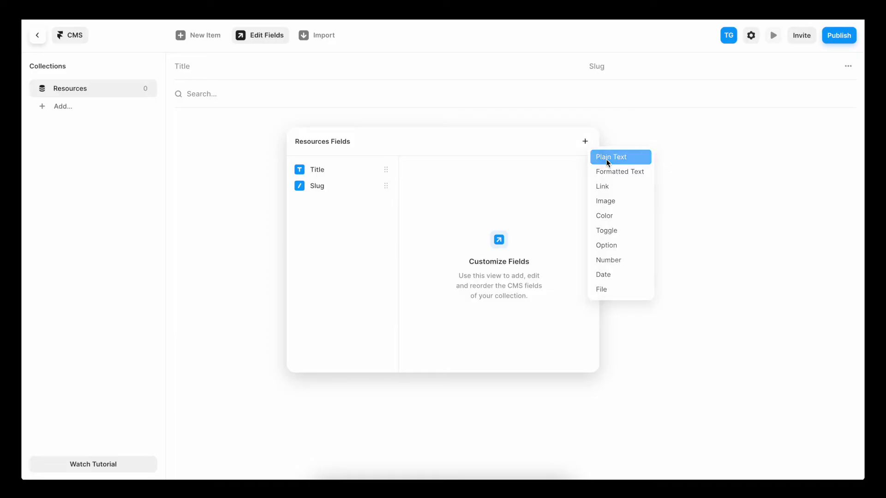
{"action": "left_click", "coordinate": [608, 158]}
{"action": "type", "text": "YouTube URL"}
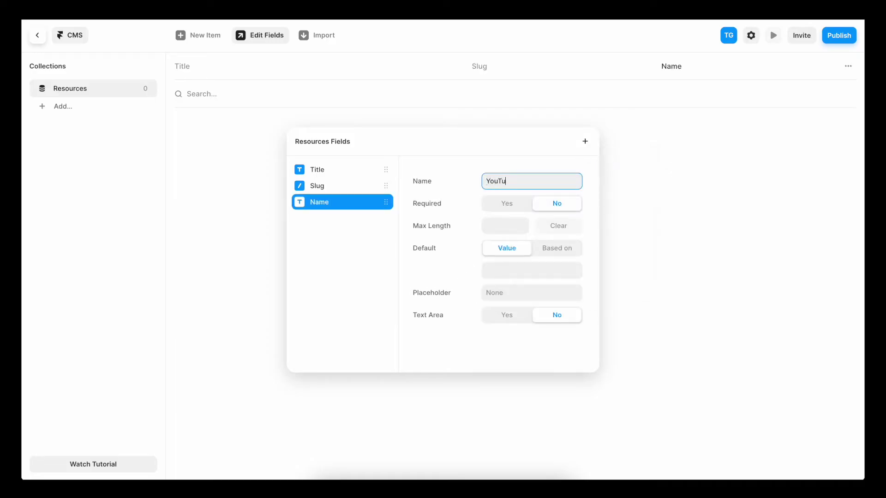
{"action": "left_click", "coordinate": [585, 141]}
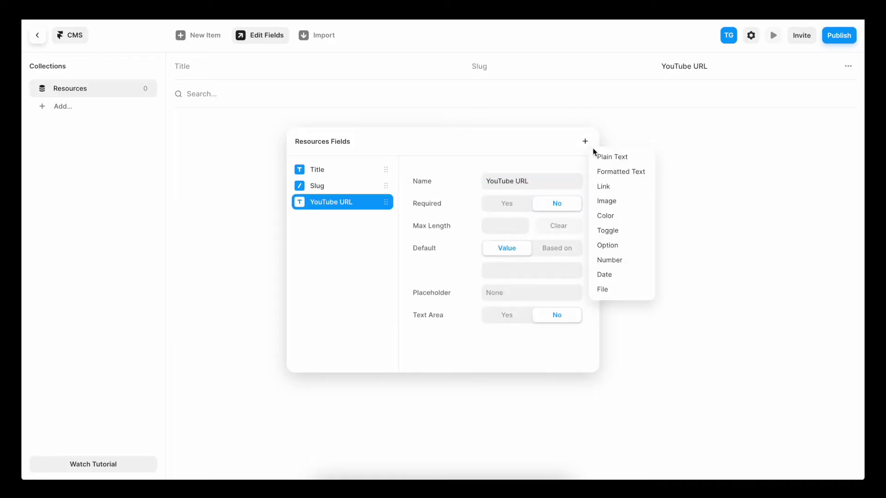
{"action": "left_click", "coordinate": [613, 186]}
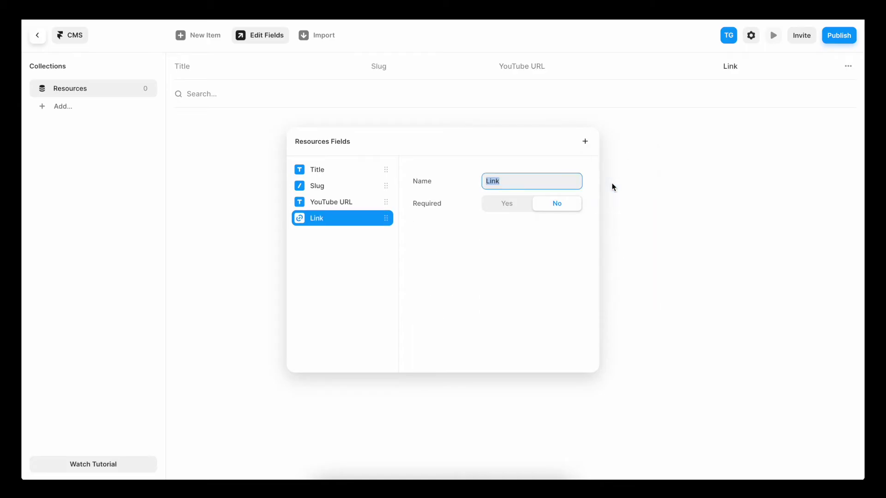
{"action": "type", "text": "Resource Link"}
- Add an Image field and a Color field named Color
{"action": "left_click", "coordinate": [585, 142]}
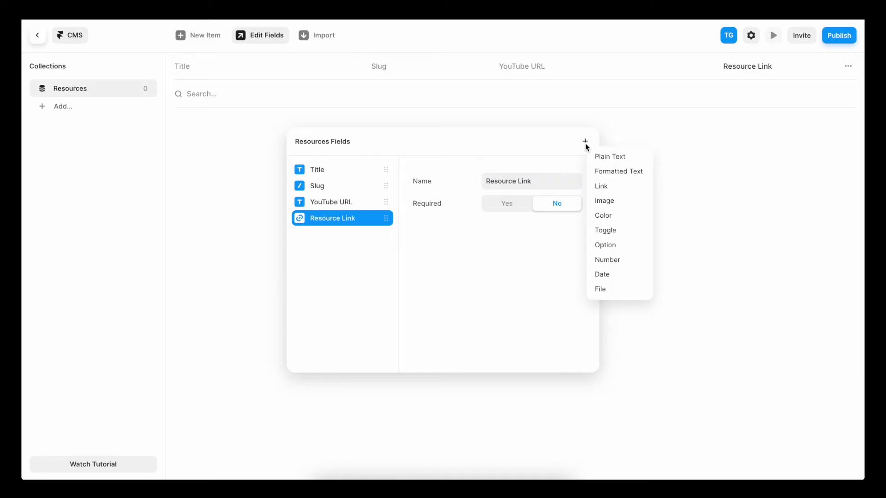
{"action": "left_click", "coordinate": [604, 201]}
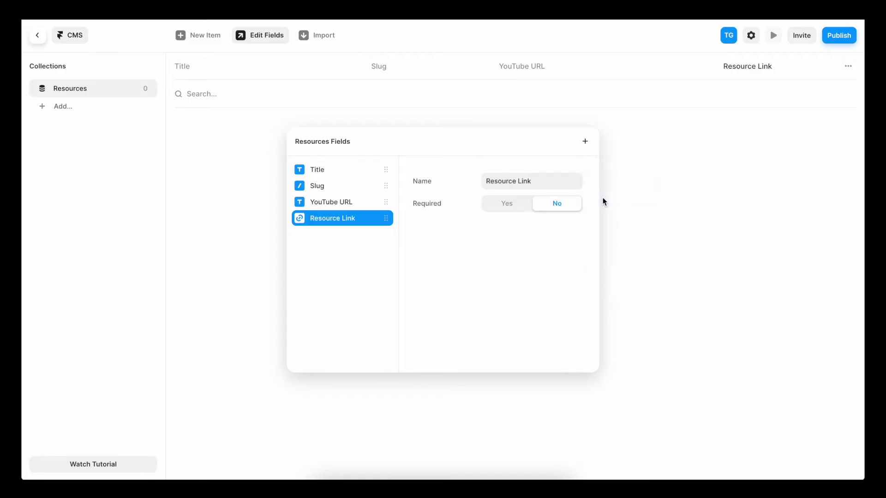
{"action": "left_click", "coordinate": [585, 142]}
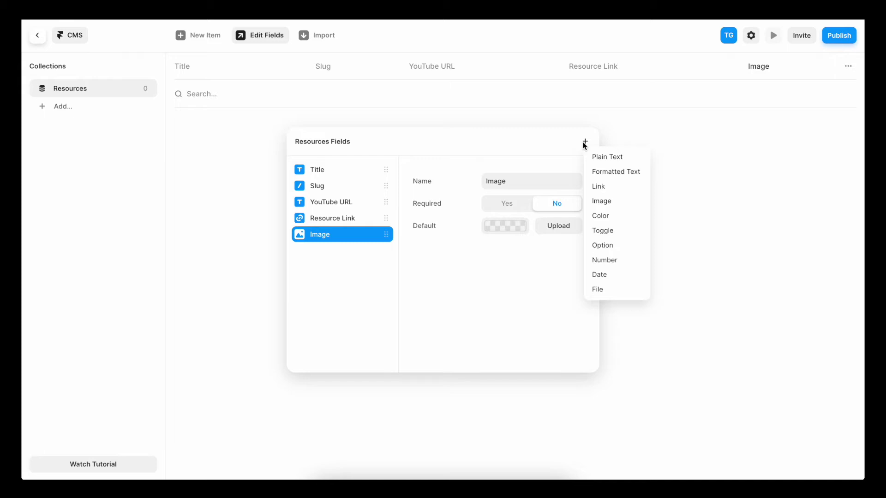
{"action": "left_click", "coordinate": [603, 217]}
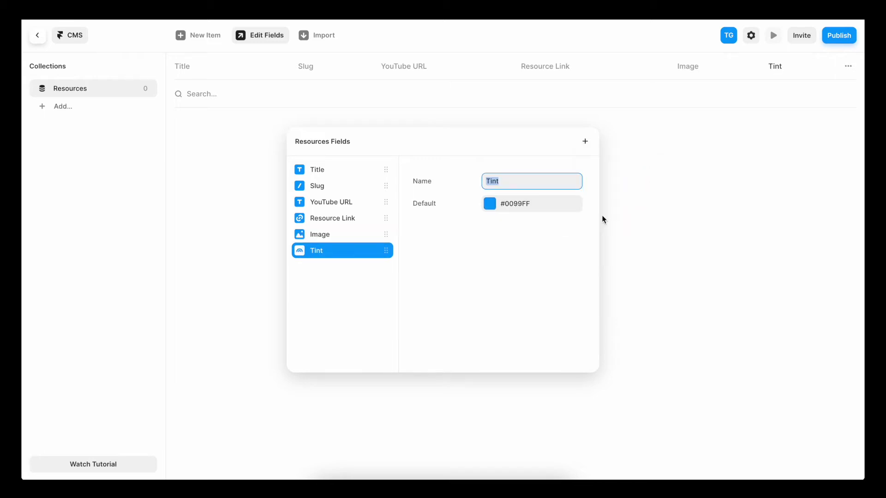
{"action": "type", "text": "Color"}
{"action": "key", "text": "Return"}
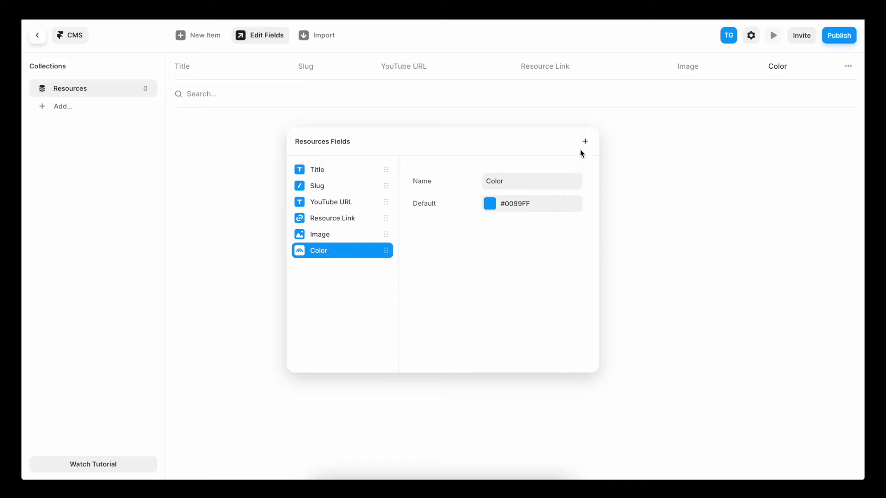
{"action": "left_click", "coordinate": [584, 141]}
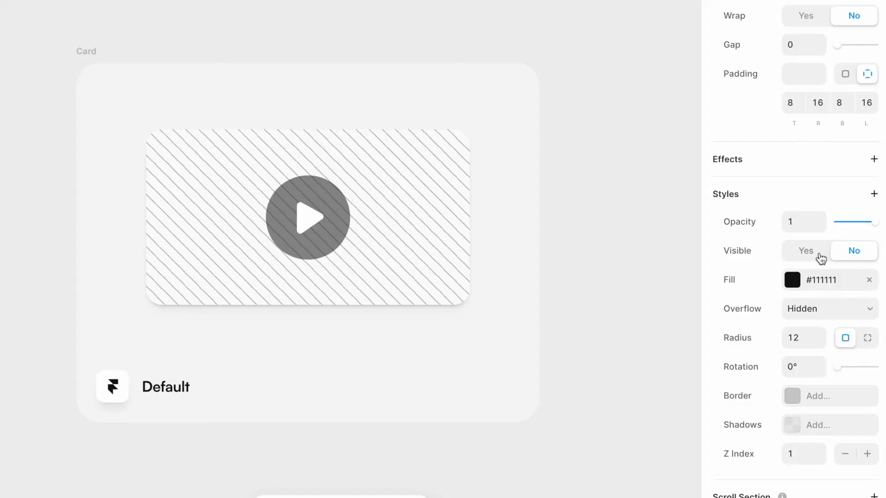
- Toggle the Featured badge's Visible setting back and forth, leaving it set to Yes
{"action": "left_click", "coordinate": [818, 254]}
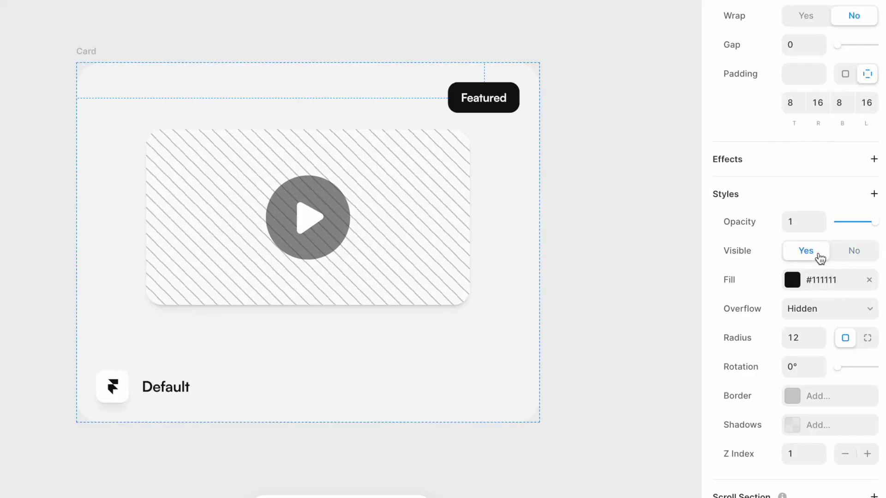
{"action": "left_click", "coordinate": [844, 254]}
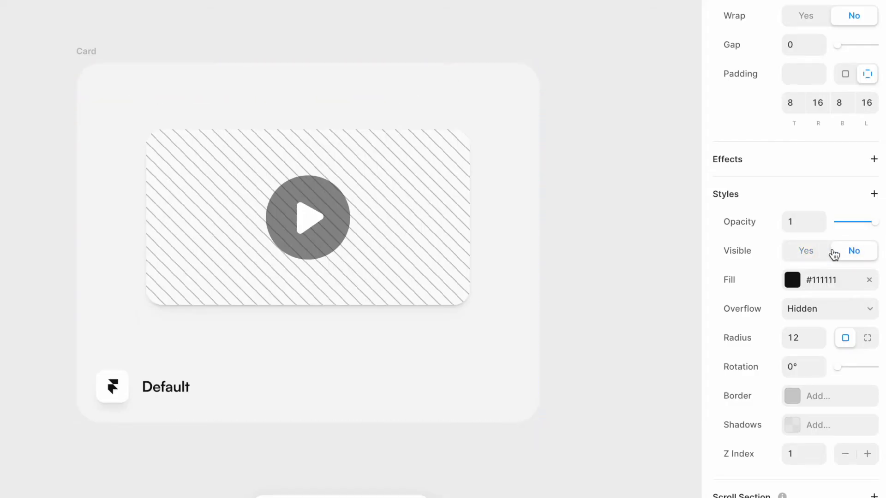
{"action": "left_click", "coordinate": [815, 255]}
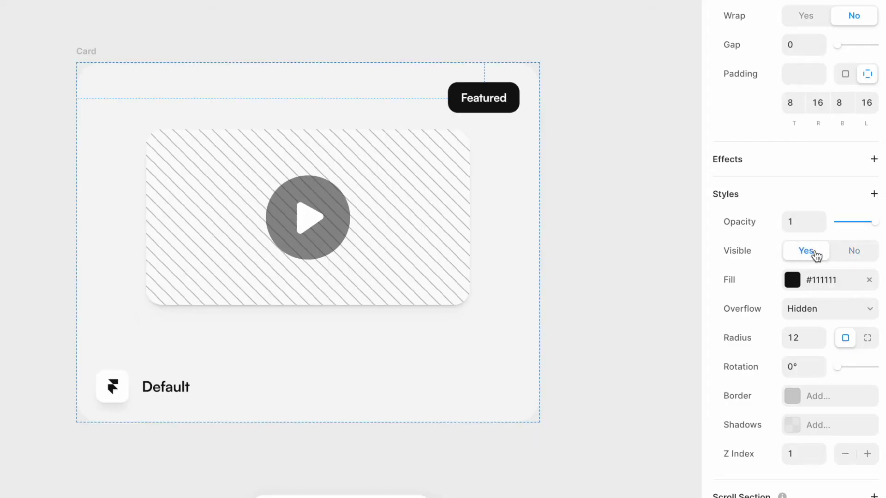
{"action": "left_click", "coordinate": [848, 253]}
{"action": "left_click", "coordinate": [817, 255]}
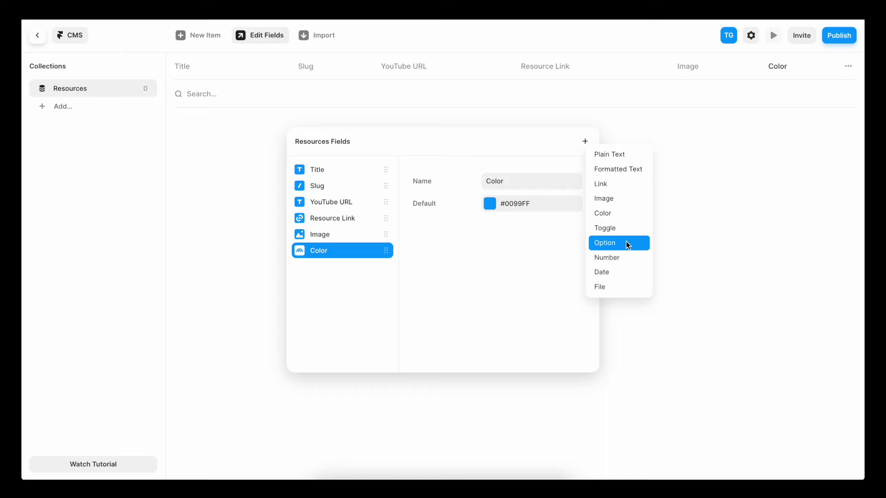
- Add a Resource Type option field with Working File (default) and Website
{"action": "left_click", "coordinate": [628, 244]}
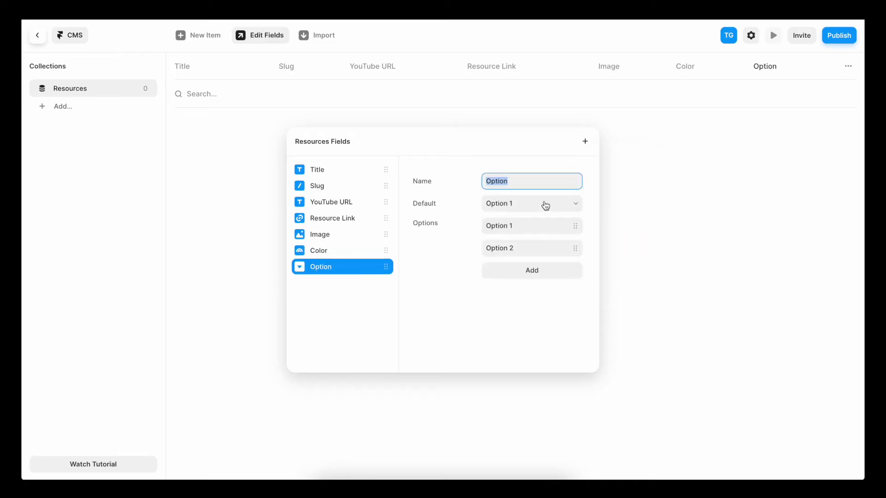
{"action": "type", "text": "Resource Type"}
{"action": "key", "text": "Return"}
{"action": "left_click", "coordinate": [535, 225]}
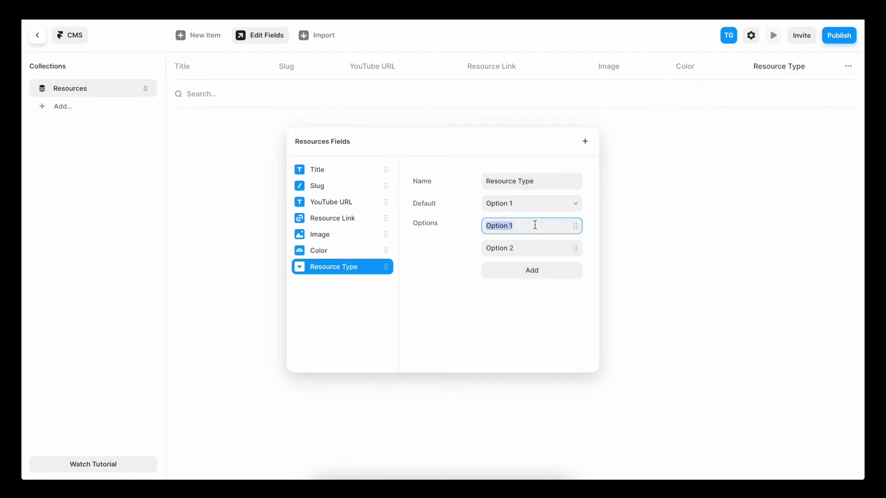
{"action": "type", "text": "Working File"}
{"action": "left_click", "coordinate": [529, 244]}
{"action": "type", "text": "Website"}
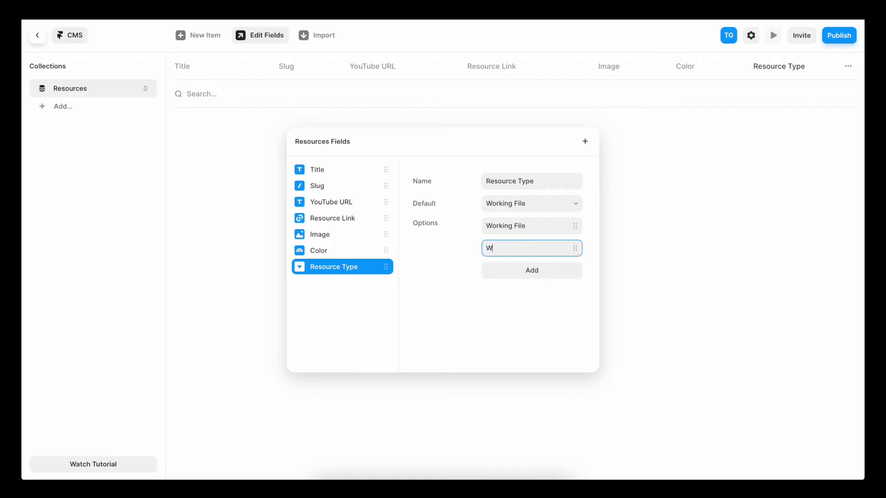
{"action": "left_click", "coordinate": [551, 206]}
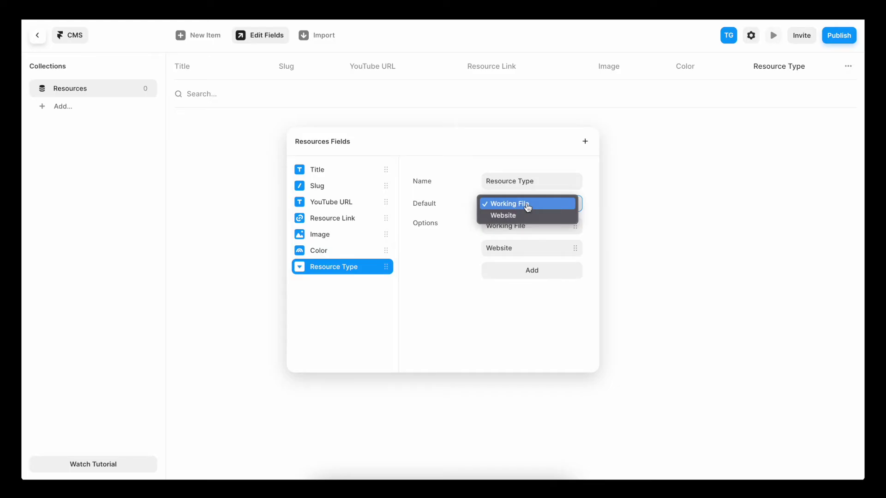
{"action": "left_click", "coordinate": [527, 205]}
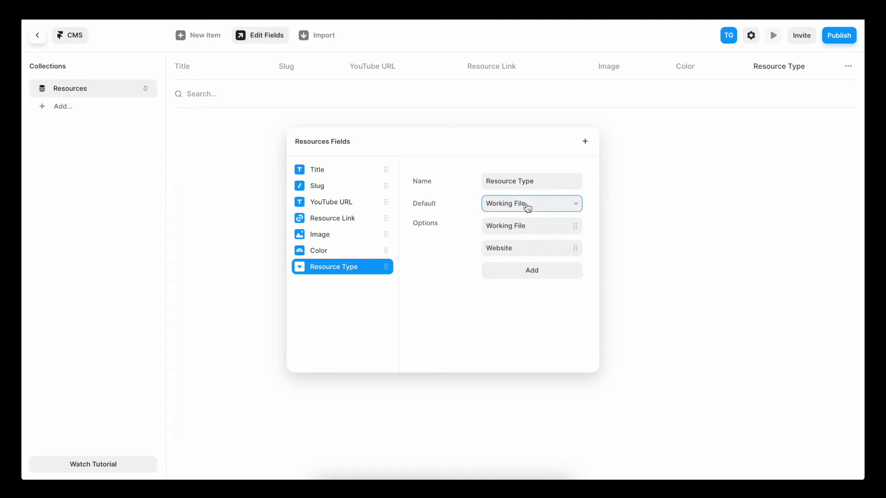
{"action": "left_click", "coordinate": [533, 270]}
{"action": "key", "text": "Escape"}
- Add a Software Type option field with Framer and Figma, then a File field
{"action": "left_click", "coordinate": [585, 141]}
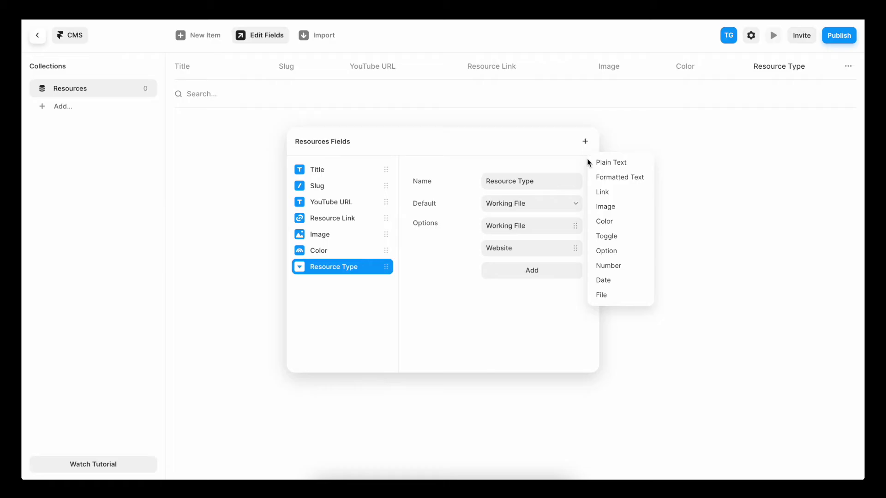
{"action": "left_click", "coordinate": [607, 250]}
{"action": "type", "text": "Software"}
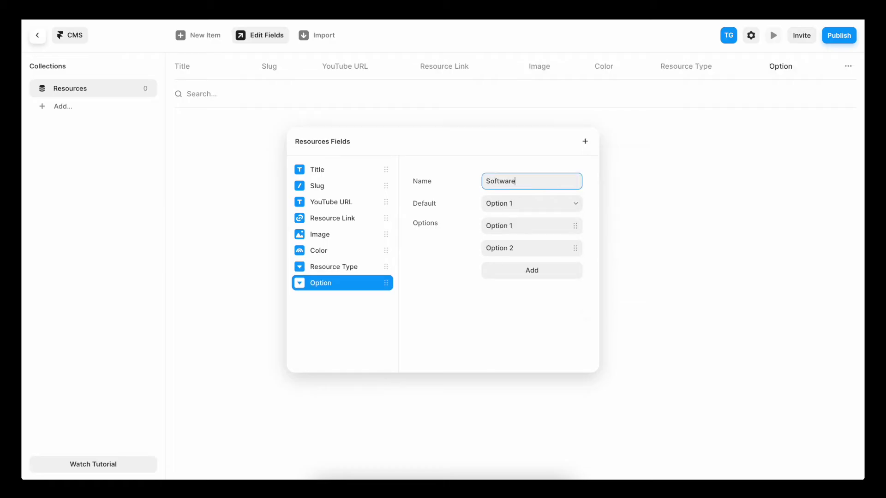
{"action": "type", "text": " Type"}
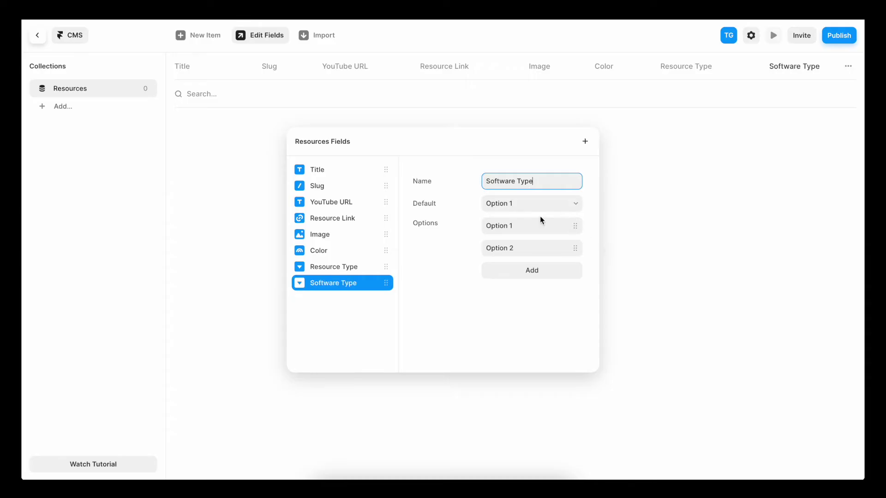
{"action": "key", "text": "Return"}
{"action": "left_click", "coordinate": [529, 225]}
{"action": "type", "text": "Framer"}
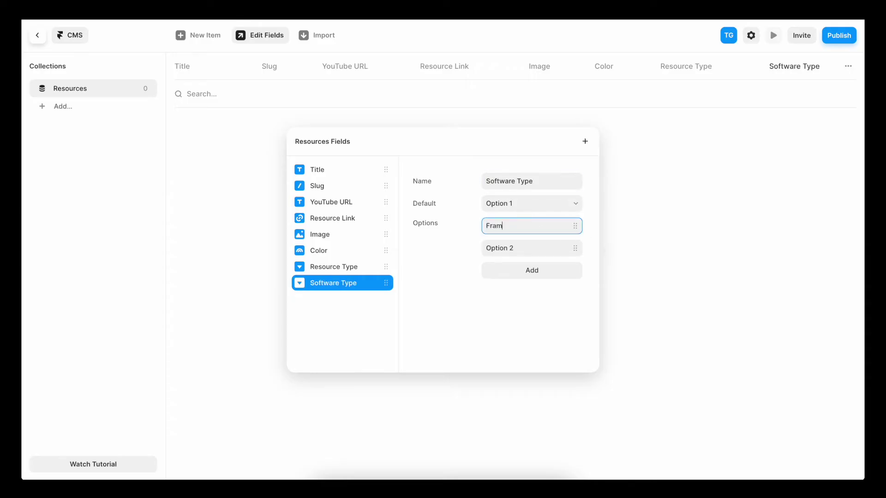
{"action": "left_click", "coordinate": [520, 249]}
{"action": "type", "text": "Figma"}
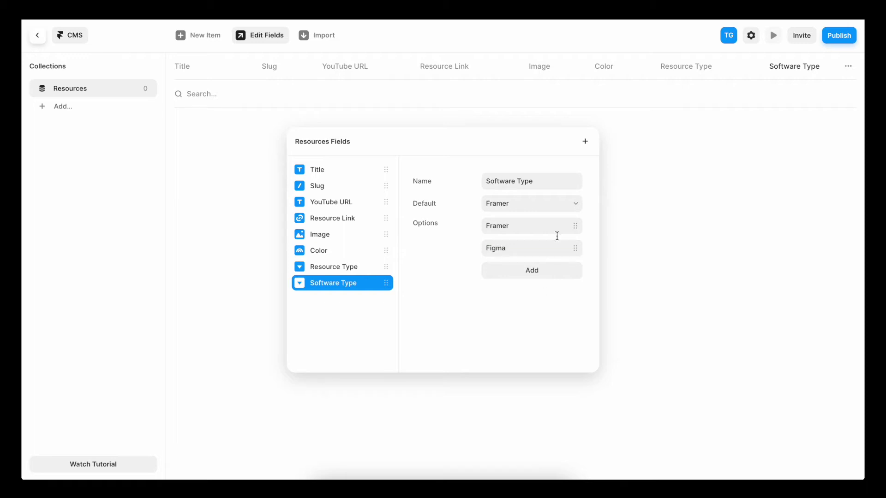
{"action": "left_click", "coordinate": [585, 141]}
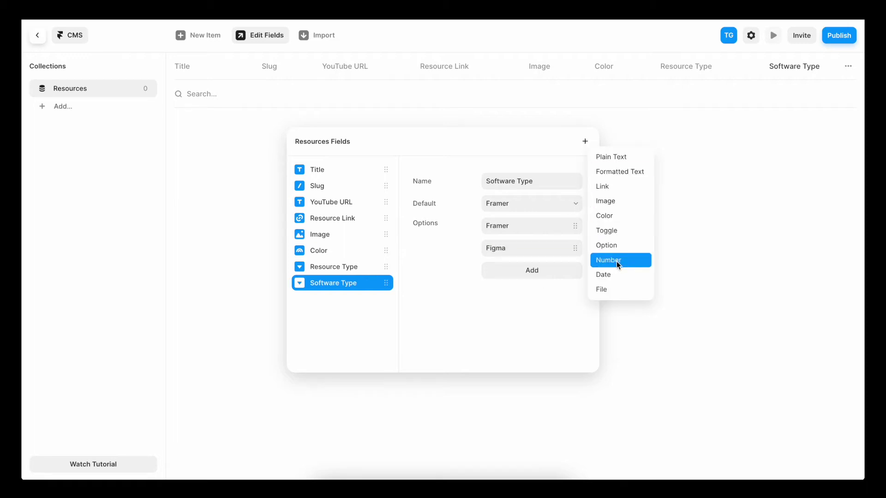
{"action": "left_click", "coordinate": [613, 289]}
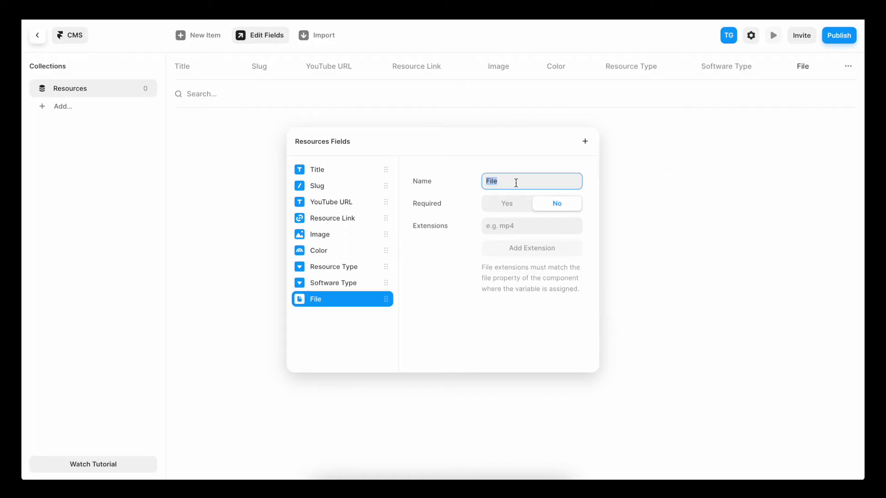
- Name the new file field Video, allow only the .mp4 extension, and close the fields editor
{"action": "type", "text": "Video"}
{"action": "left_click", "coordinate": [510, 224]}
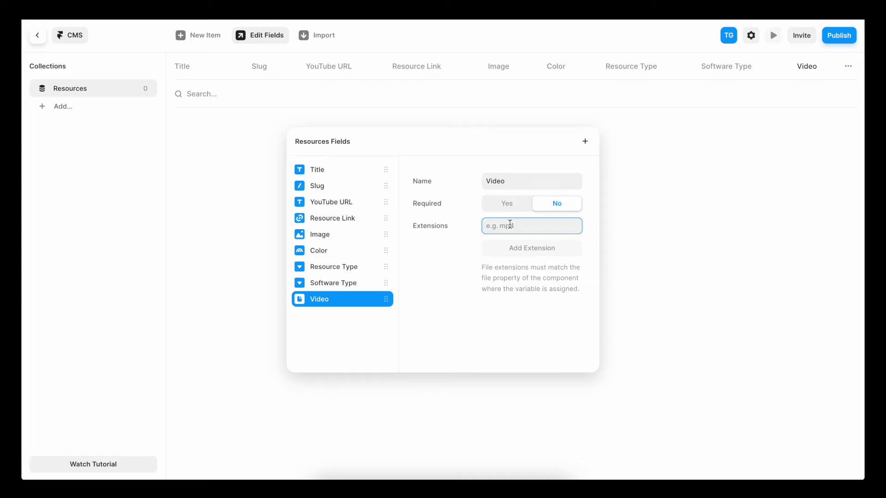
{"action": "type", "text": ".mp4"}
{"action": "left_click", "coordinate": [623, 221]}
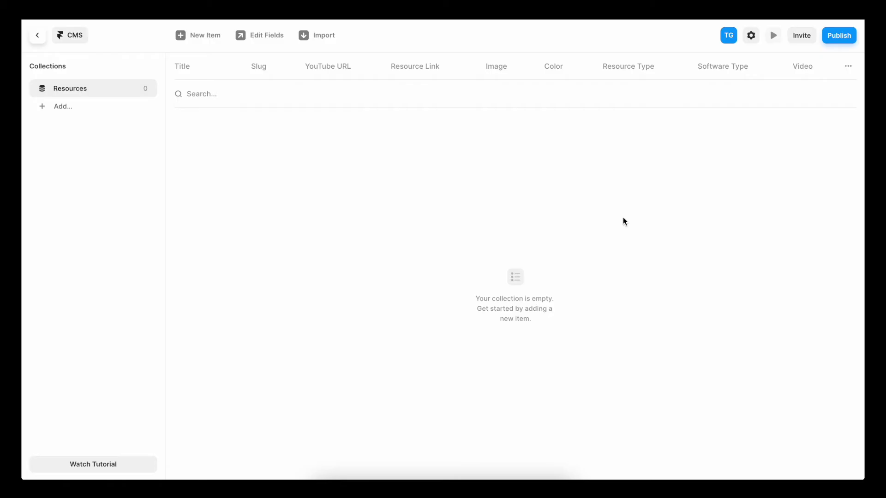
- Add Item 1 and Item 2 to Resources, then go back to the canvas
{"action": "left_click", "coordinate": [203, 41]}
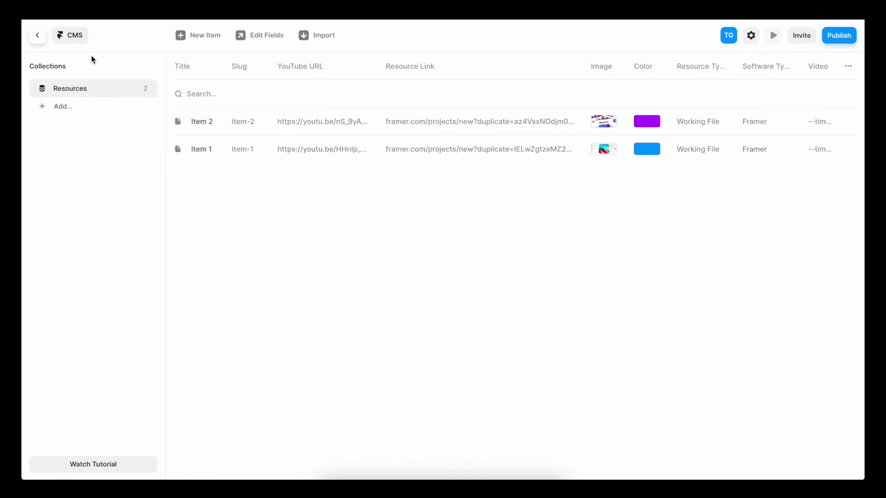
{"action": "left_click", "coordinate": [40, 38]}
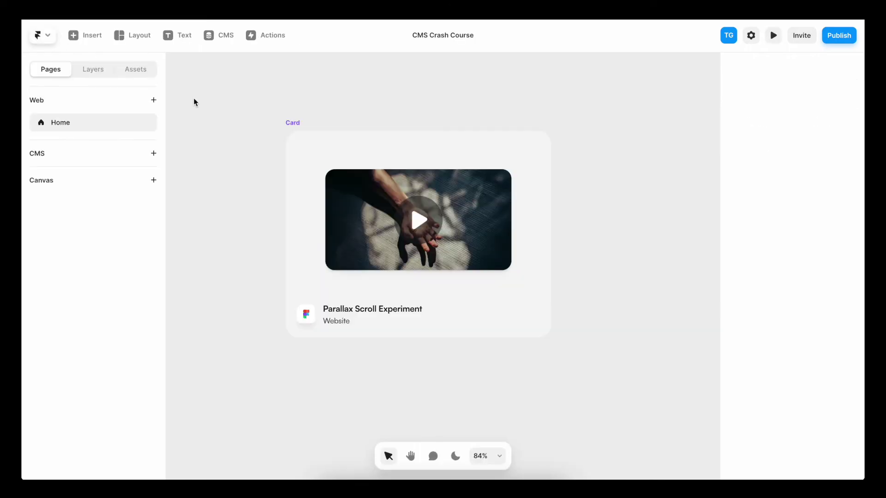
- Create a CMS detail page for the Resources collection
{"action": "left_click", "coordinate": [154, 155]}
{"action": "mouse_move", "coordinate": [172, 164]}
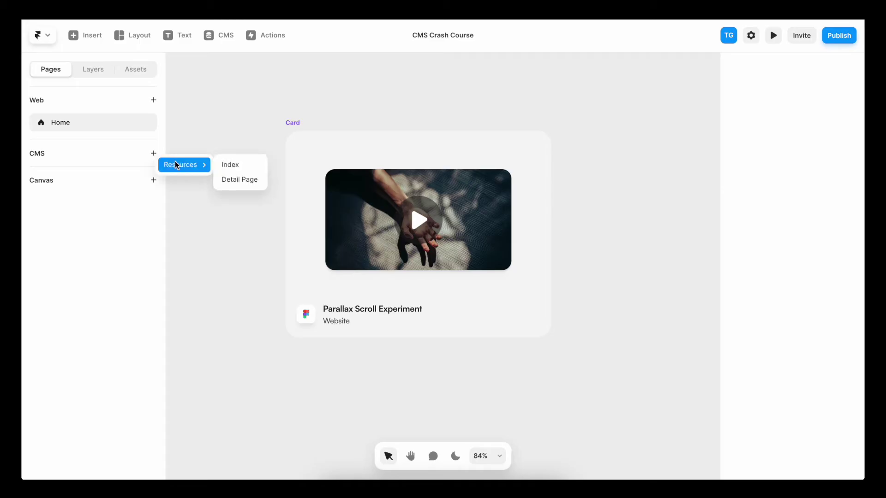
{"action": "left_click", "coordinate": [230, 181]}
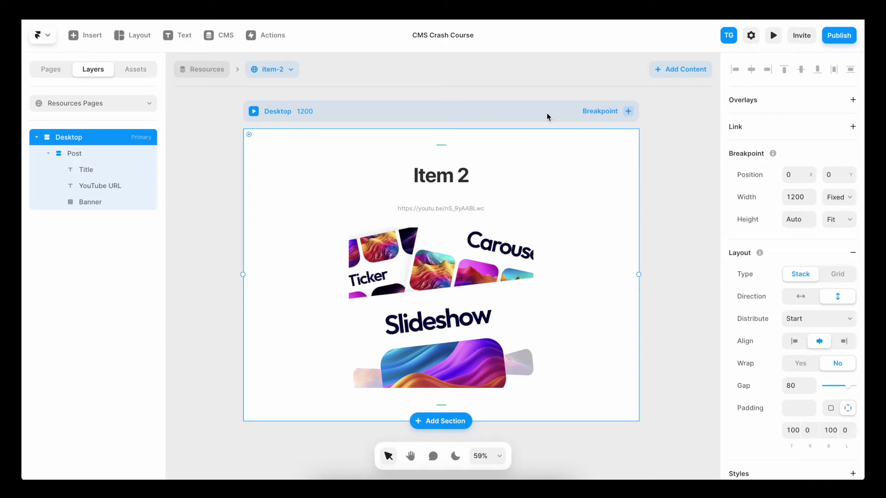
- Copy the Home page's Detail Page frame into the Resources CMS page below the Post
{"action": "left_click", "coordinate": [48, 73]}
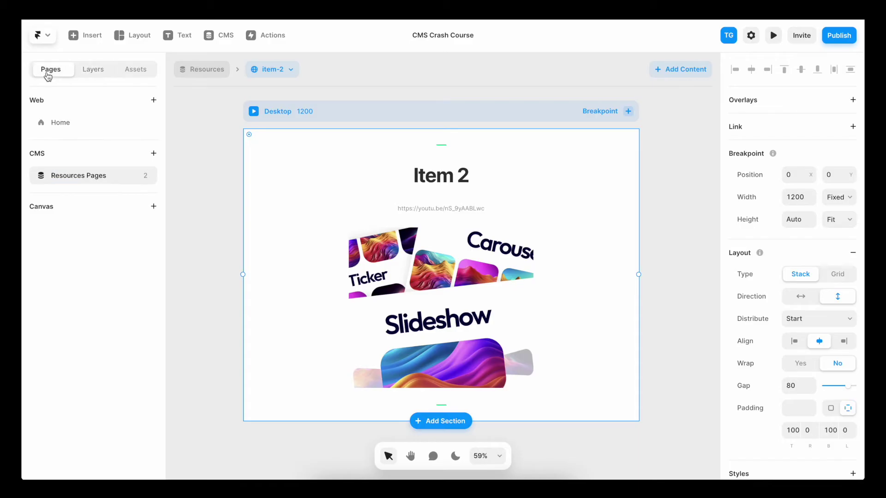
{"action": "left_click", "coordinate": [70, 122]}
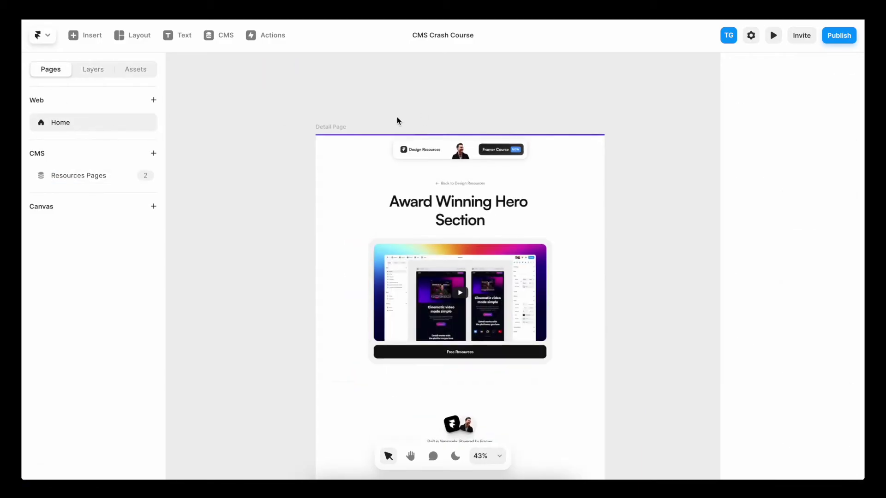
{"action": "left_click", "coordinate": [343, 129]}
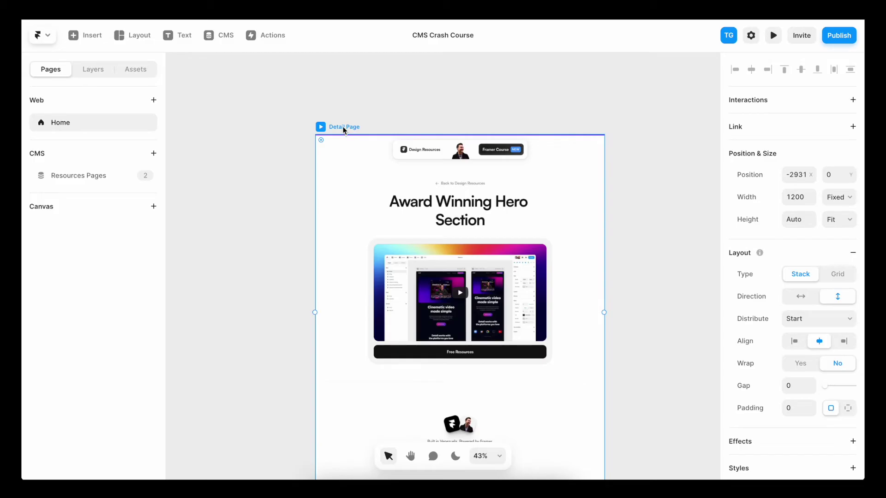
{"action": "left_click", "coordinate": [70, 176]}
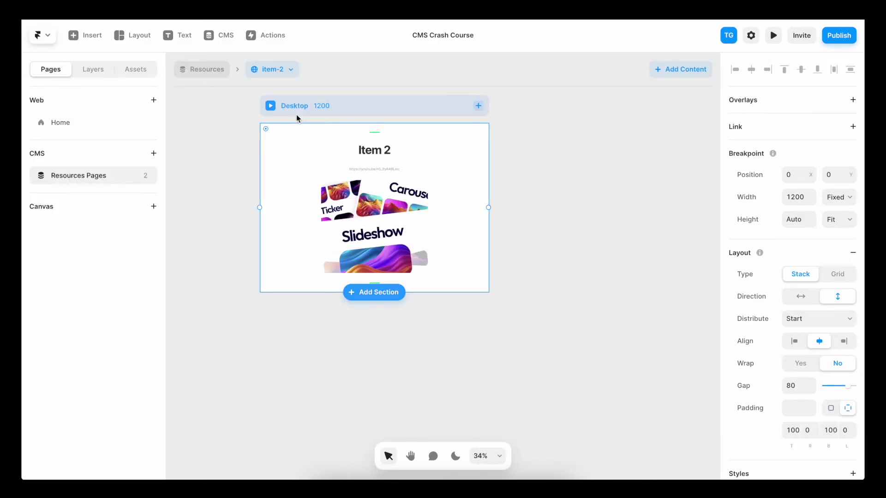
{"action": "left_click", "coordinate": [333, 278]}
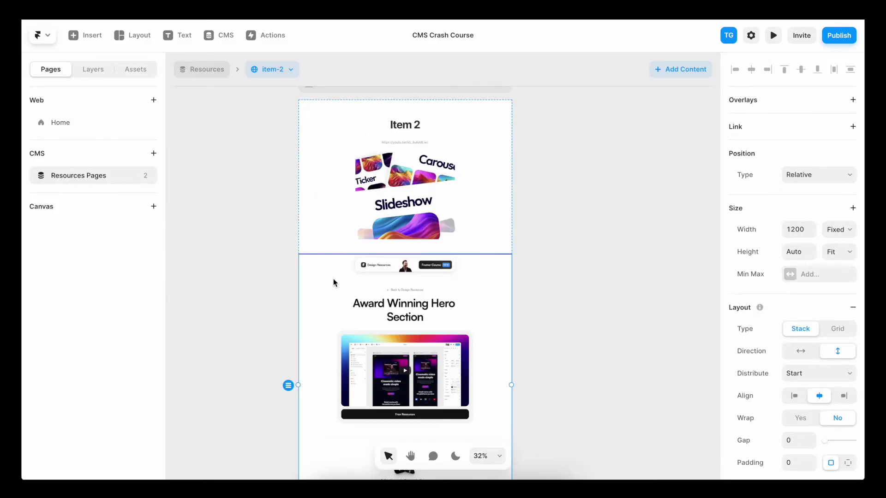
- Delete the Post placeholder and unwrap the Detail Page stack with Remove Stack
{"action": "left_click", "coordinate": [93, 68]}
{"action": "left_click", "coordinate": [90, 152]}
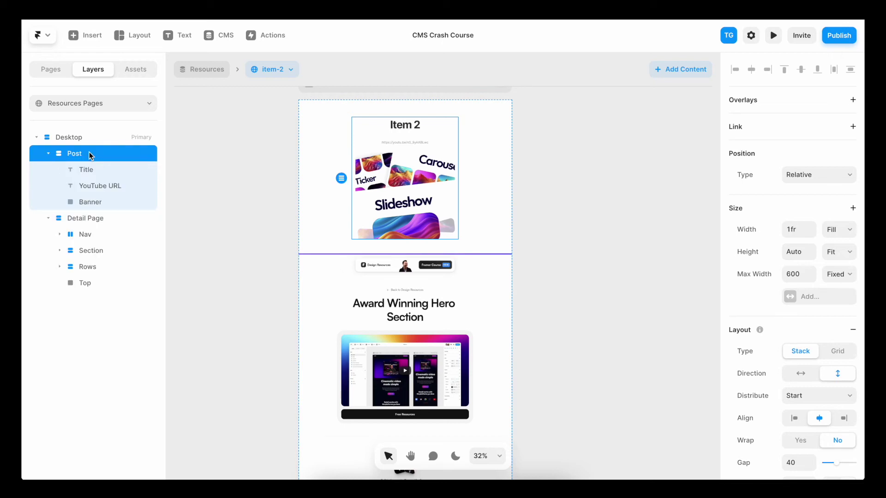
{"action": "key", "text": "Delete"}
{"action": "left_click", "coordinate": [109, 217]}
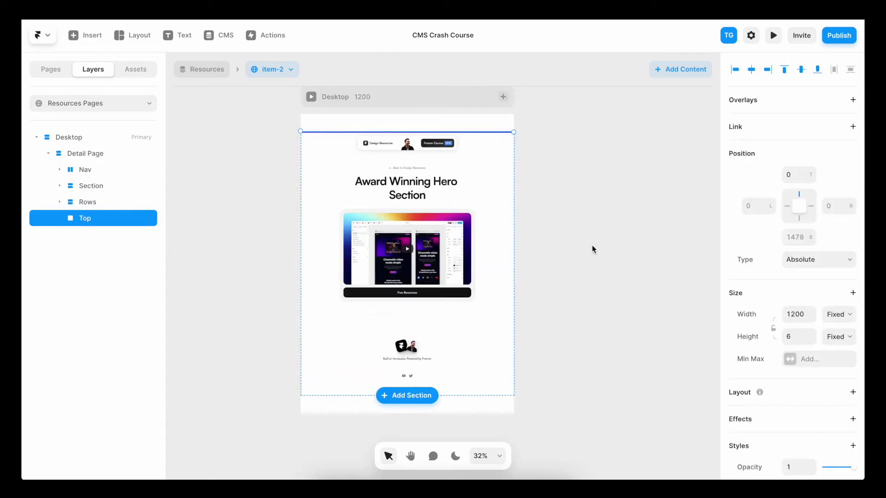
{"action": "left_click", "coordinate": [438, 94]}
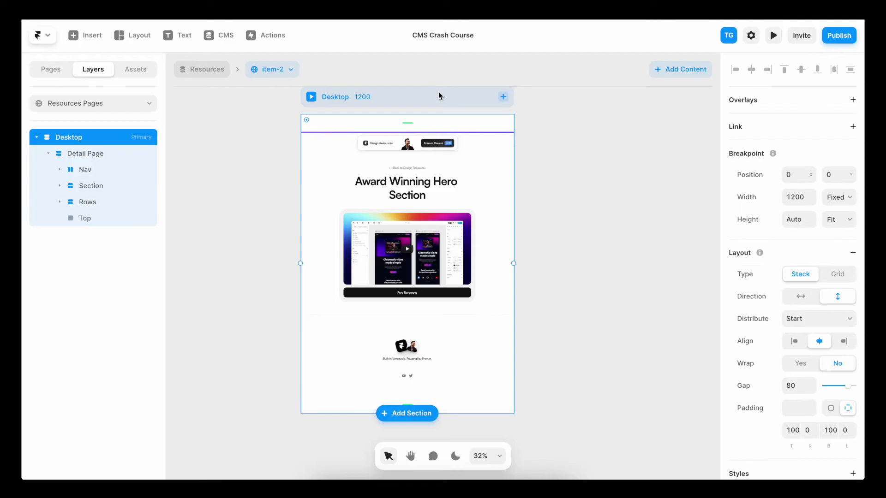
{"action": "left_click", "coordinate": [119, 157]}
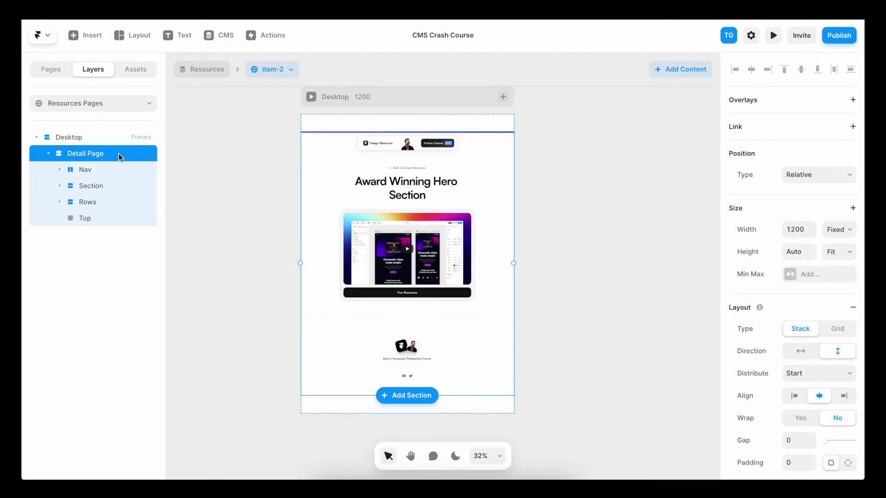
{"action": "right_click", "coordinate": [119, 156]}
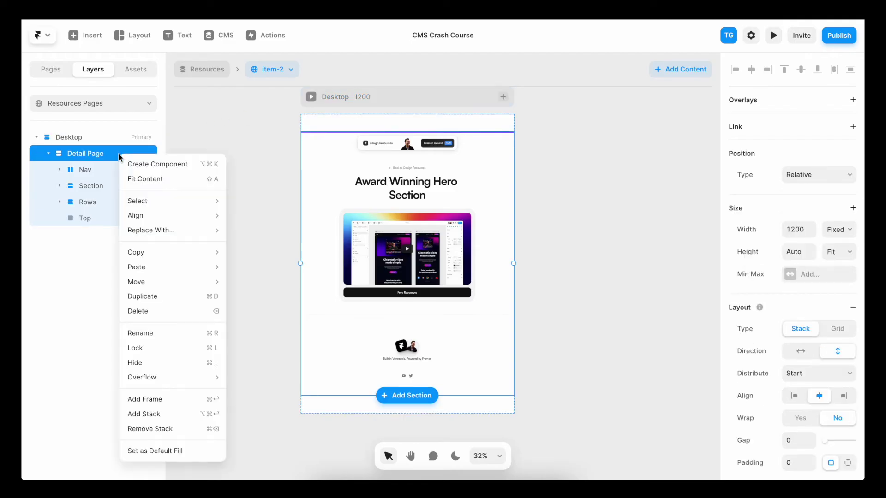
{"action": "left_click", "coordinate": [171, 428]}
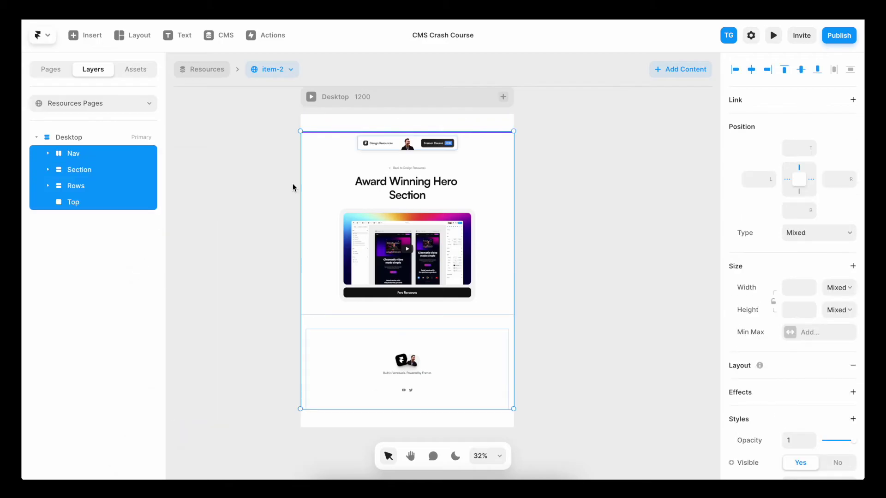
- Set the Top bar's top offset to 0 and the Nav's top offset to 24
{"action": "left_click", "coordinate": [146, 205]}
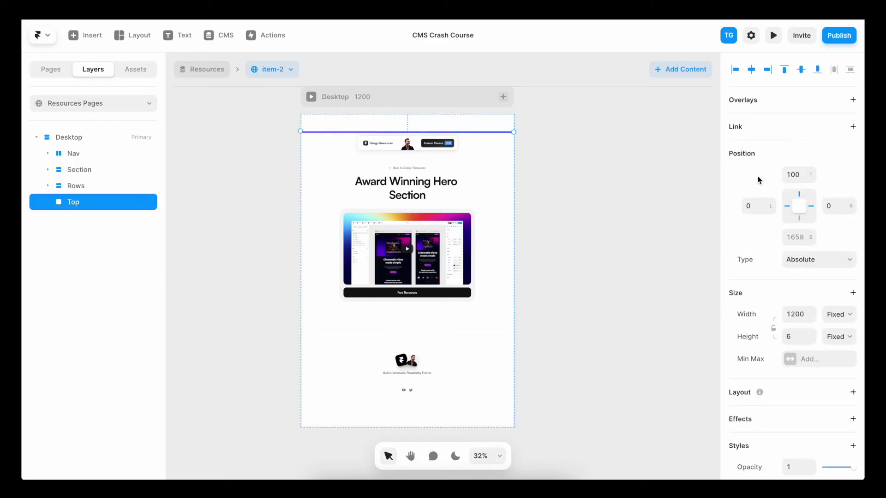
{"action": "left_click", "coordinate": [794, 178]}
{"action": "type", "text": "0"}
{"action": "key", "text": "Return"}
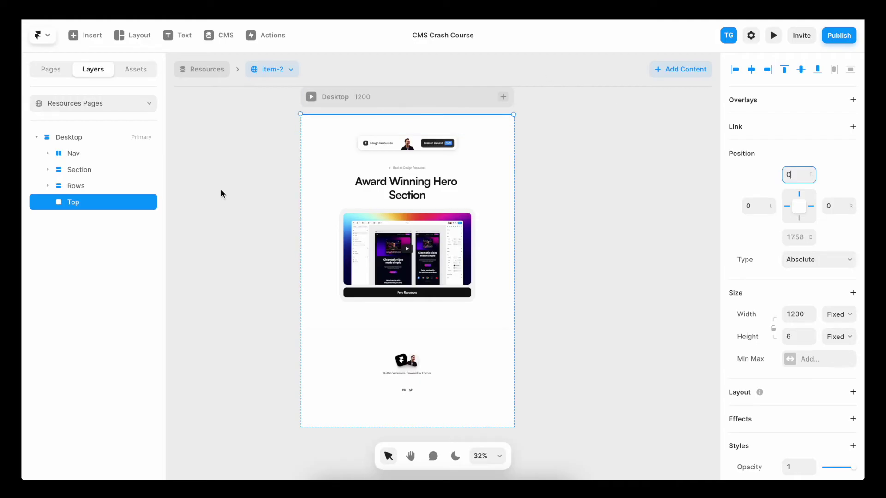
{"action": "left_click", "coordinate": [431, 146]}
{"action": "left_click", "coordinate": [794, 174]}
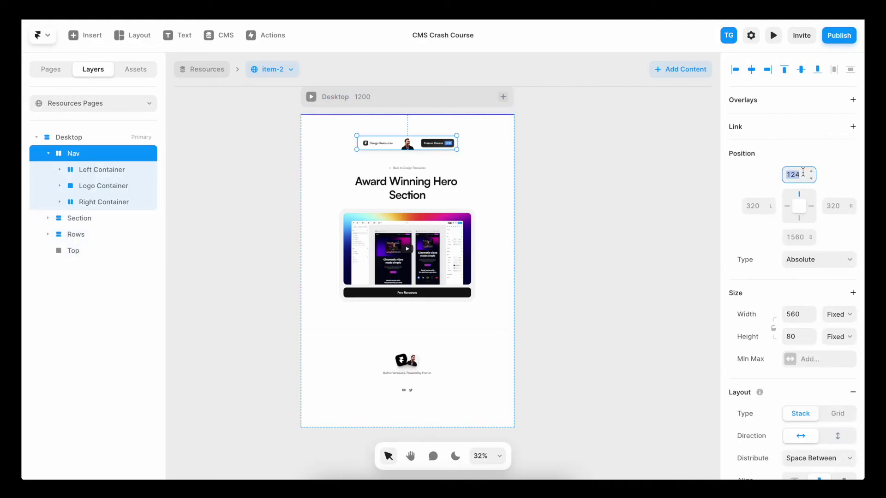
{"action": "type", "text": "24"}
- Reduce the hero Section's top padding so it sits right beneath the nav
{"action": "scroll", "coordinate": [409, 112], "scroll_direction": "up", "scroll_amount": 2}
{"action": "left_click", "coordinate": [516, 184]}
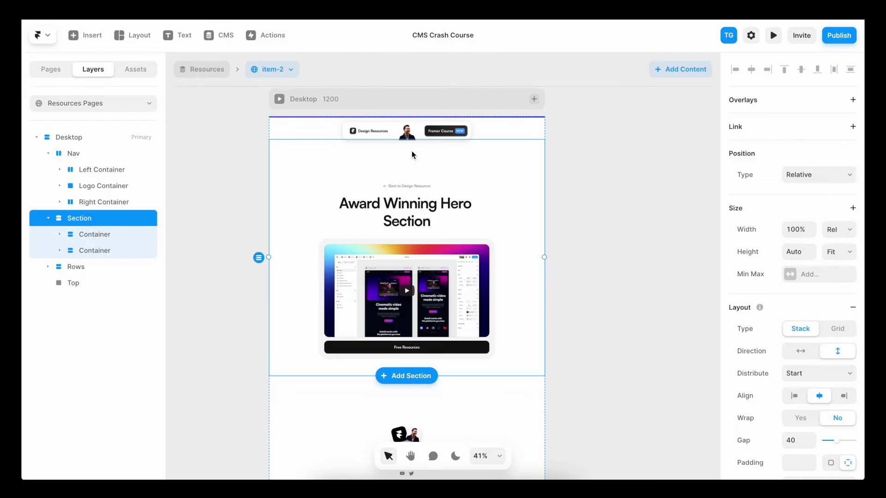
{"action": "scroll", "coordinate": [823, 295], "scroll_direction": "down", "scroll_amount": 5}
{"action": "left_click", "coordinate": [799, 277]}
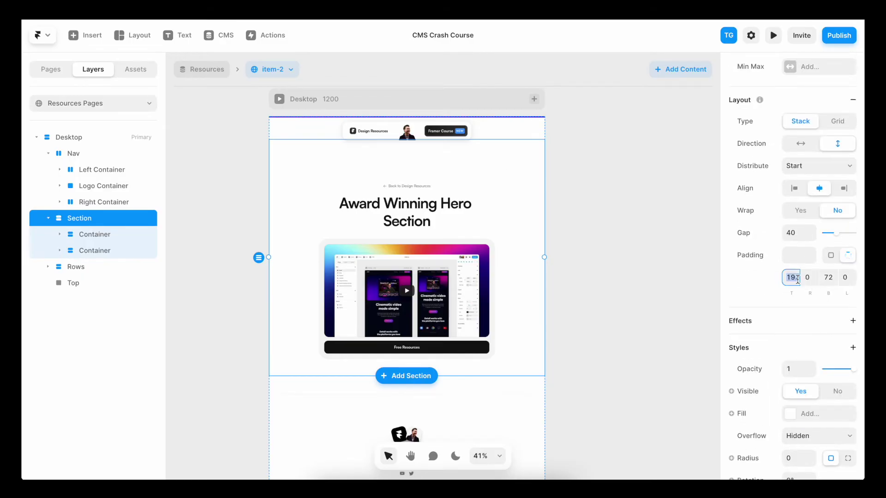
{"action": "key", "text": "BackSpace"}
{"action": "key", "text": "BackSpace"}
{"action": "key", "text": "BackSpace"}
{"action": "type", "text": "72"}
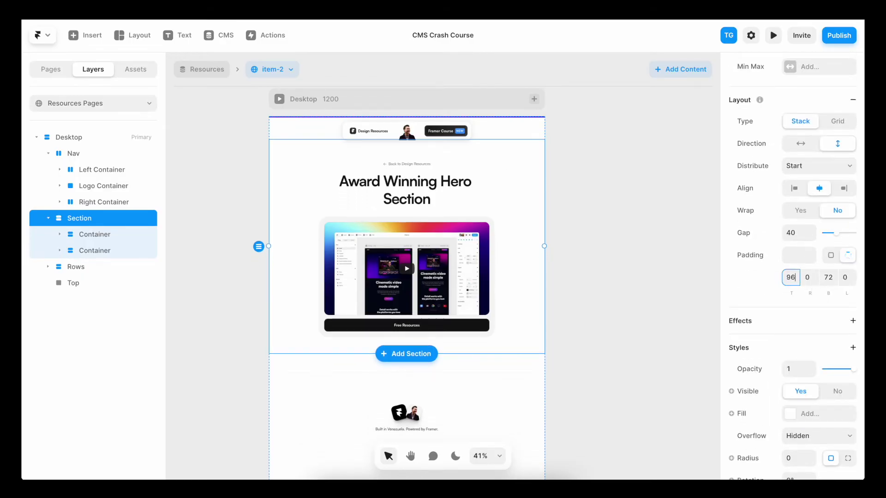
{"action": "key", "text": "Escape"}
- Preview the Resources detail page and scroll through the layout
{"action": "key", "text": "super+p"}
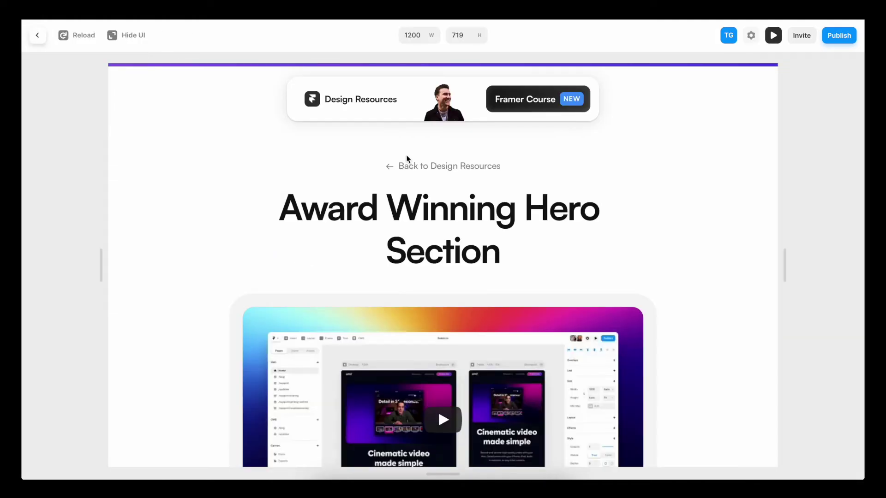
{"action": "scroll", "coordinate": [405, 164], "scroll_direction": "down", "scroll_amount": 5}
{"action": "scroll", "coordinate": [405, 161], "scroll_direction": "down", "scroll_amount": 3}
{"action": "scroll", "coordinate": [407, 162], "scroll_direction": "up", "scroll_amount": 10}
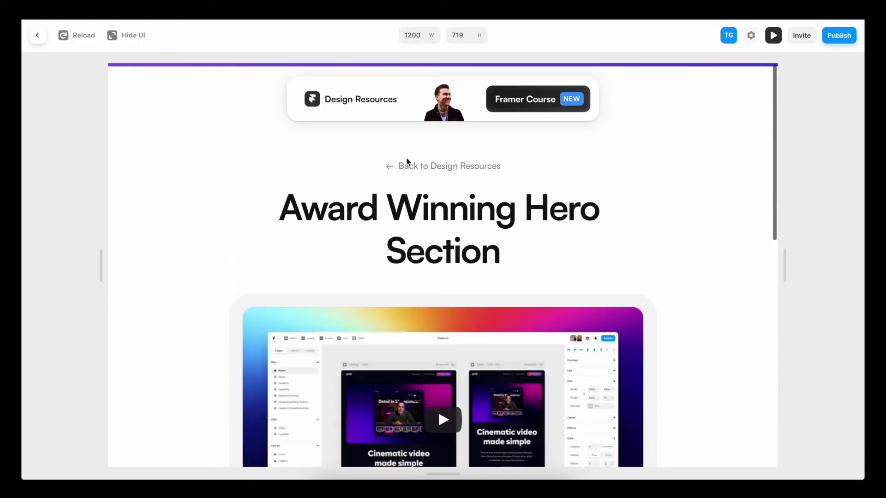
{"action": "key", "text": "Escape"}
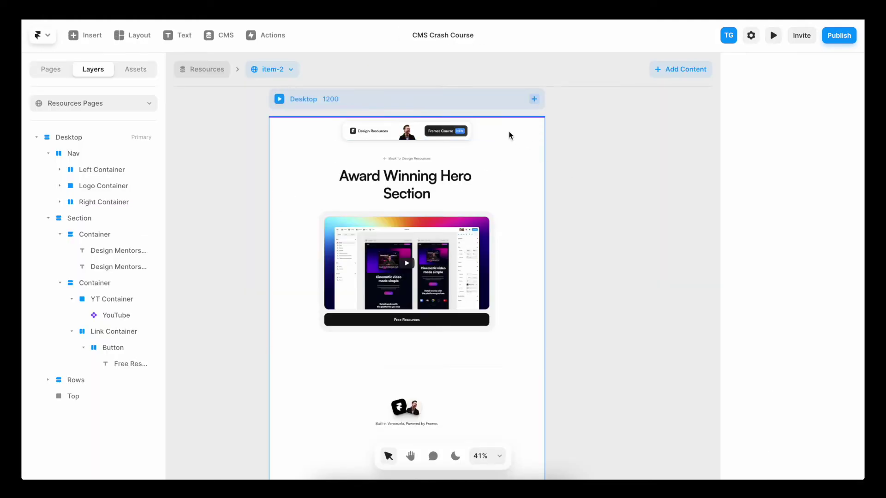
- Bind the Top bar's fill to the CMS Color field
{"action": "left_click", "coordinate": [491, 119]}
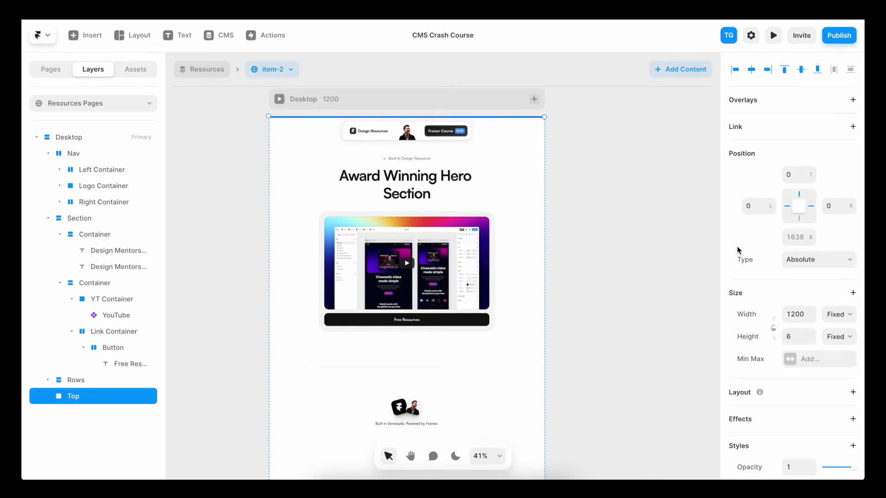
{"action": "scroll", "coordinate": [761, 255], "scroll_direction": "down", "scroll_amount": 6}
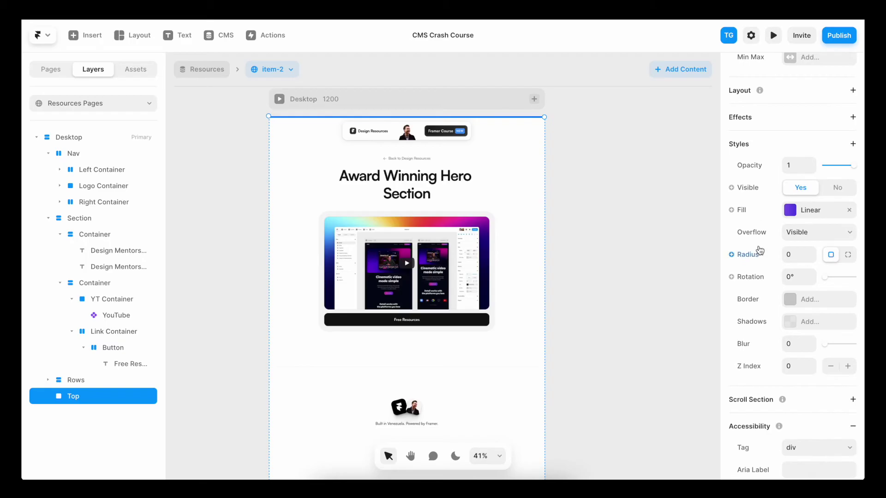
{"action": "left_click", "coordinate": [743, 213]}
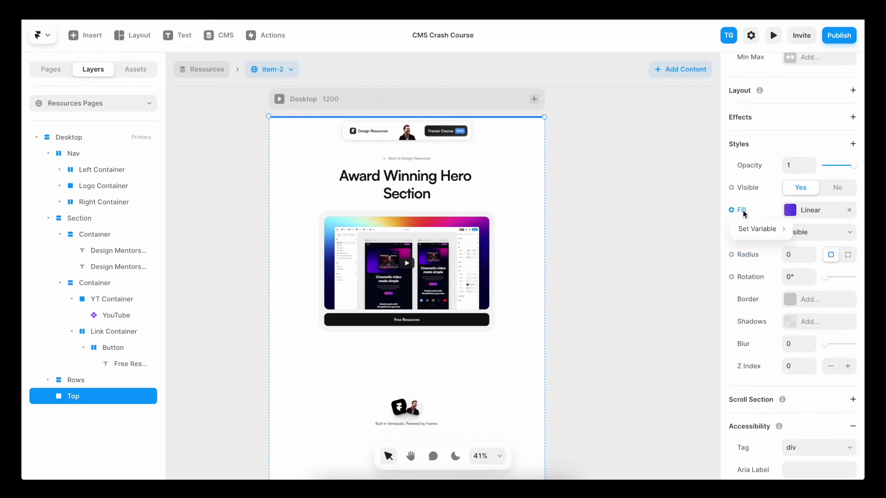
{"action": "mouse_move", "coordinate": [750, 230]}
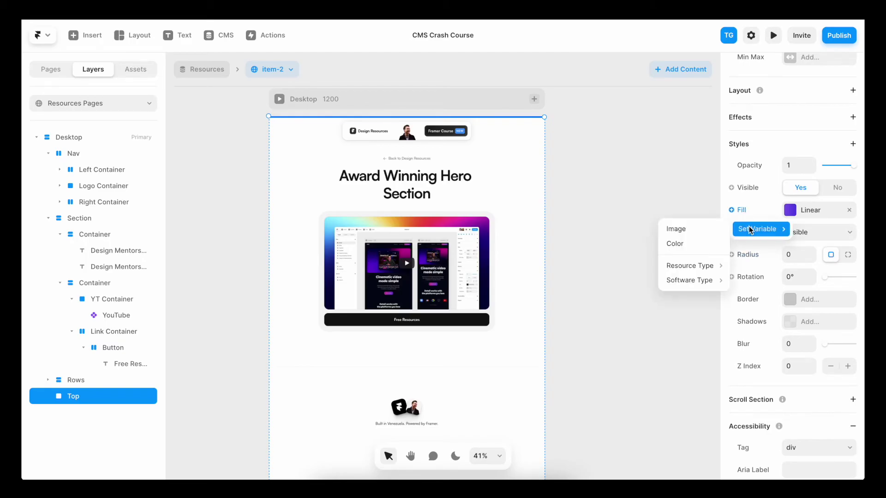
{"action": "left_click", "coordinate": [710, 248]}
- Bind the hero heading's content to the CMS Title field
{"action": "left_click", "coordinate": [488, 187]}
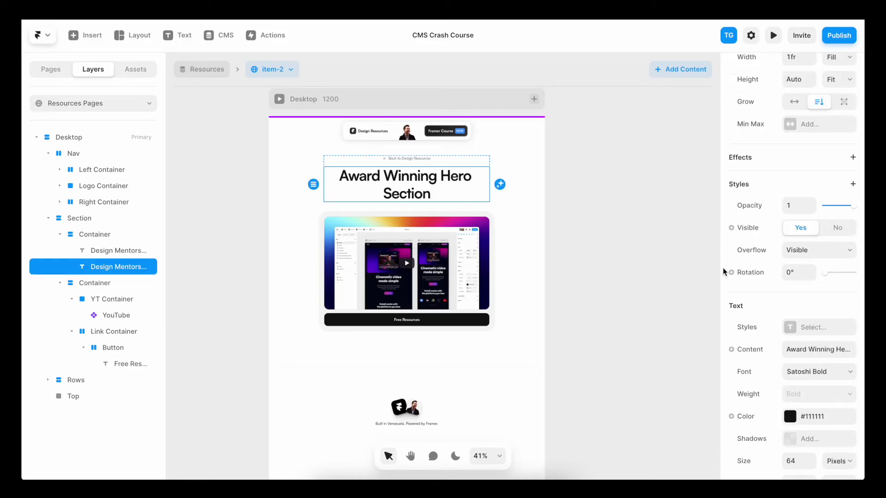
{"action": "scroll", "coordinate": [759, 286], "scroll_direction": "down", "scroll_amount": 3}
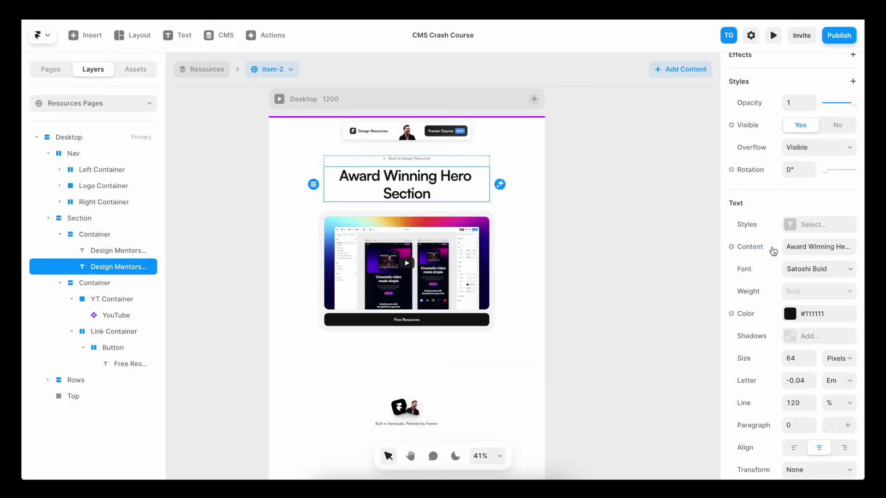
{"action": "left_click", "coordinate": [752, 248]}
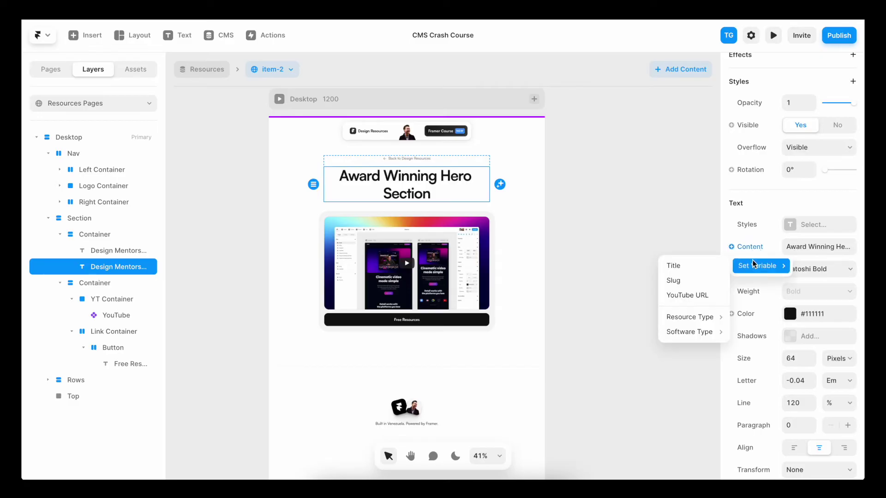
{"action": "left_click", "coordinate": [714, 270]}
- Bind the YouTube embed's video to the CMS YouTube URL field
{"action": "left_click", "coordinate": [473, 226]}
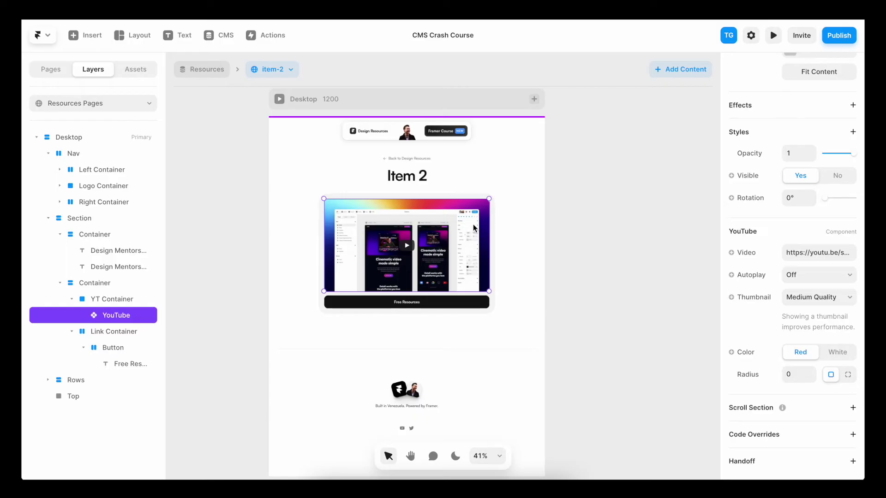
{"action": "left_click", "coordinate": [746, 253]}
{"action": "mouse_move", "coordinate": [749, 272]}
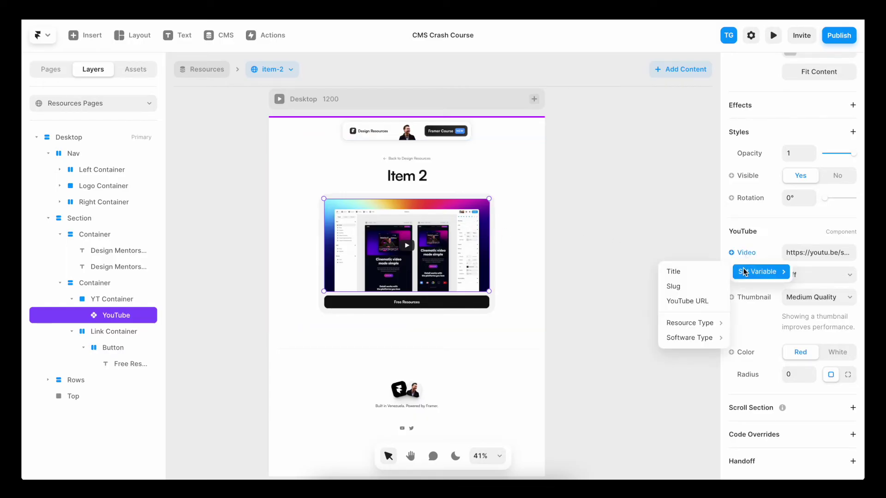
{"action": "left_click", "coordinate": [712, 302]}
{"action": "left_click", "coordinate": [480, 305]}
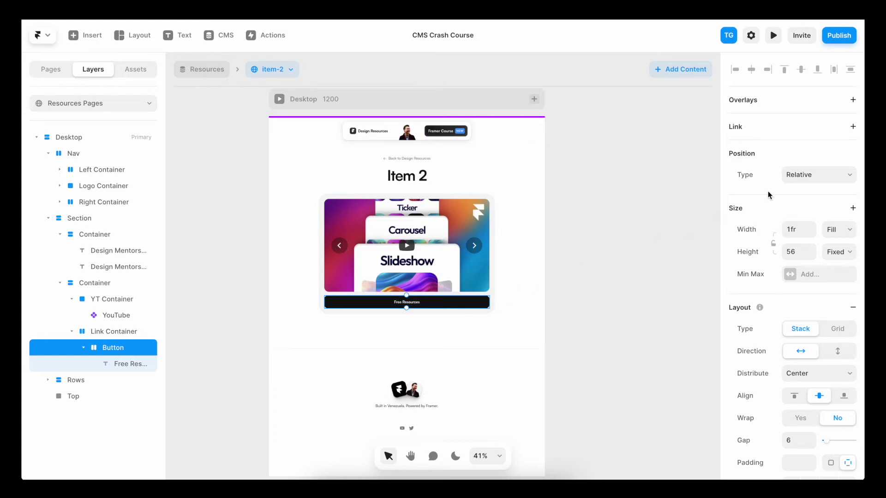
- Link the Free Resources button to the CMS Resource Link field
{"action": "left_click", "coordinate": [852, 128]}
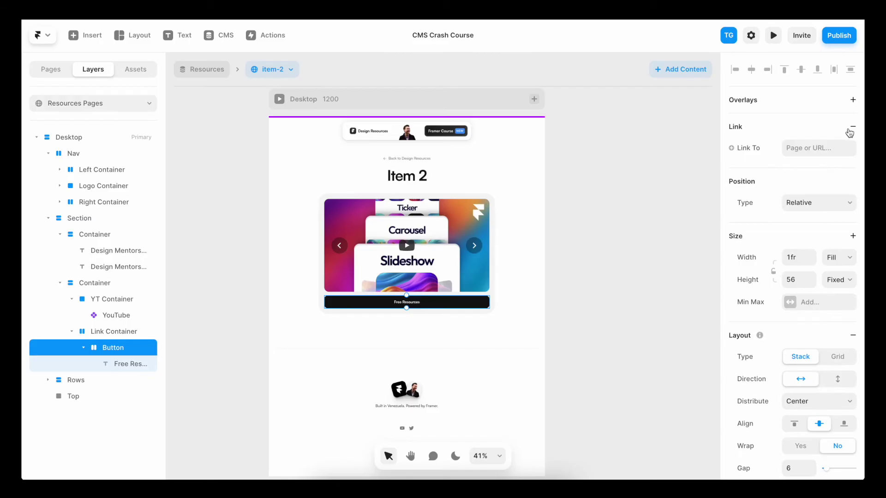
{"action": "left_click", "coordinate": [756, 152]}
{"action": "mouse_move", "coordinate": [750, 169]}
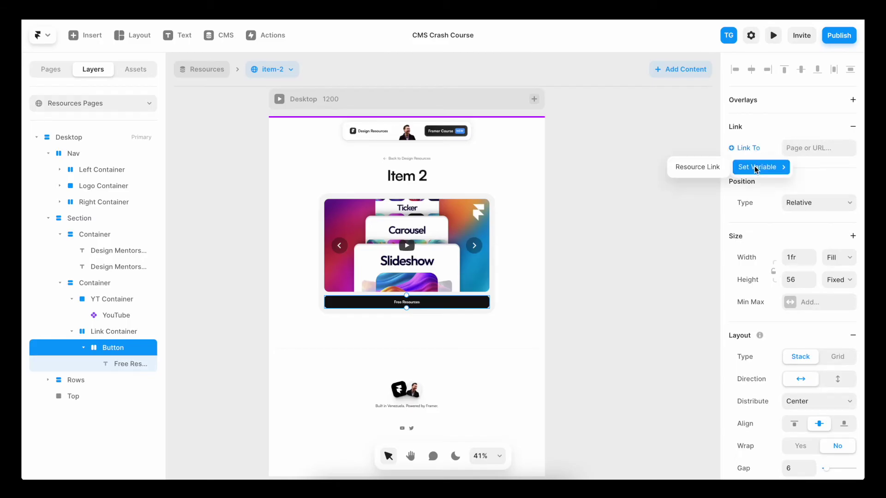
{"action": "left_click", "coordinate": [713, 169]}
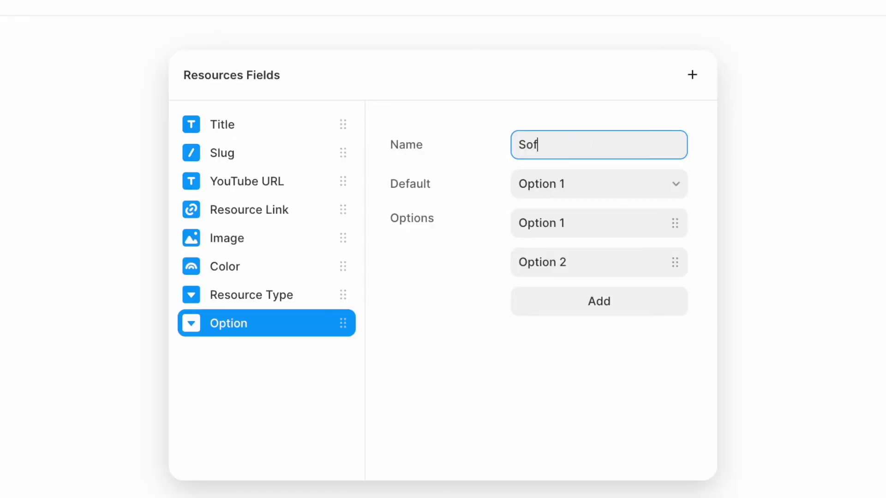
- Name the option field Software Type with Framer and Figma, and keep the button link in the same tab
{"action": "type", "text": "tware Type"}
{"action": "left_click", "coordinate": [601, 222]}
{"action": "type", "text": "Framer"}
{"action": "key", "text": "Tab"}
{"action": "type", "text": "Figma"}
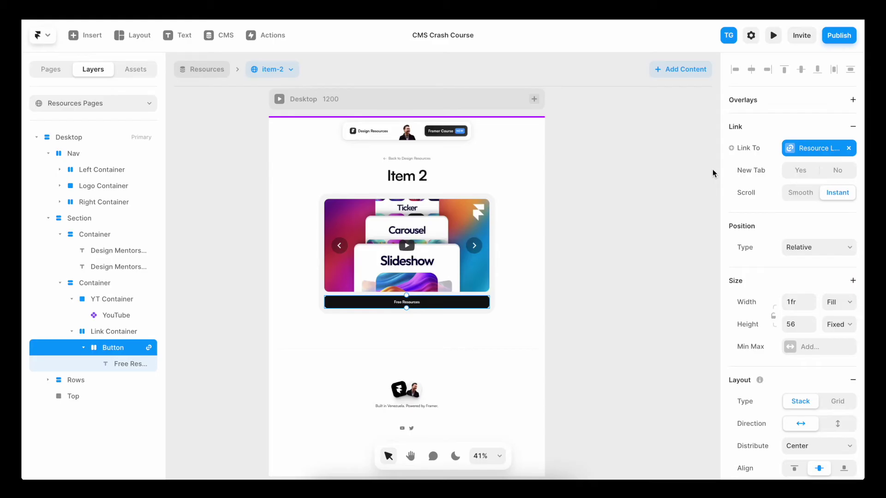
{"action": "left_click", "coordinate": [844, 173]}
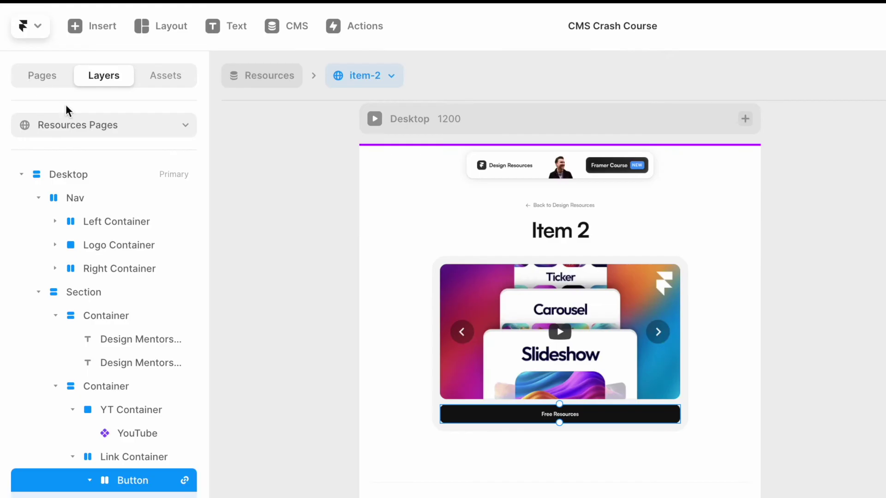
{"action": "left_click", "coordinate": [67, 99]}
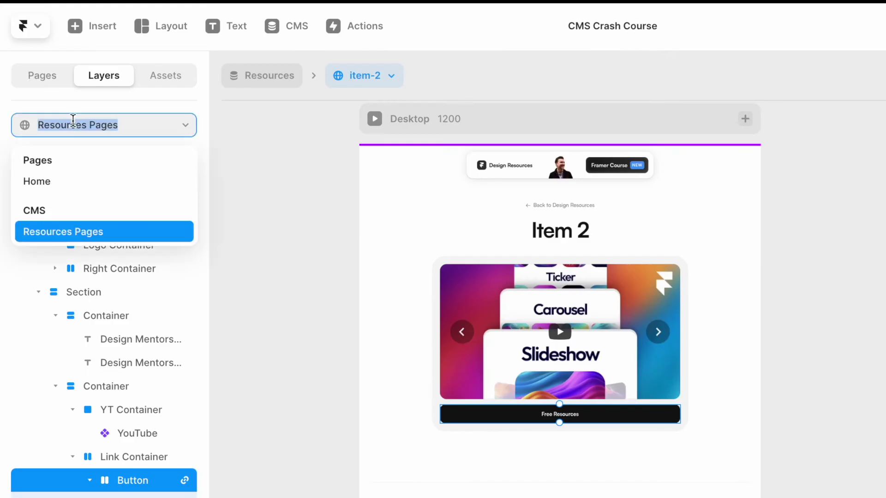
- On the Home page, insert a Resources collection list and move it below the hero
{"action": "left_click", "coordinate": [71, 148]}
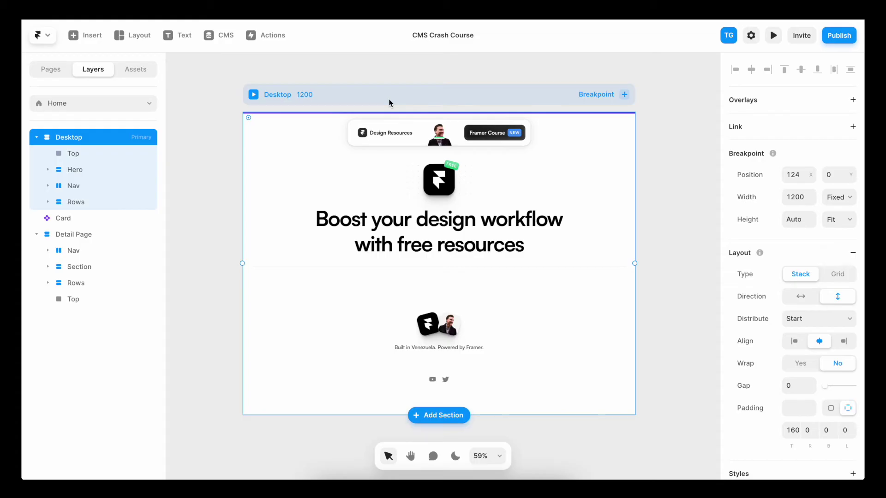
{"action": "left_click", "coordinate": [207, 67]}
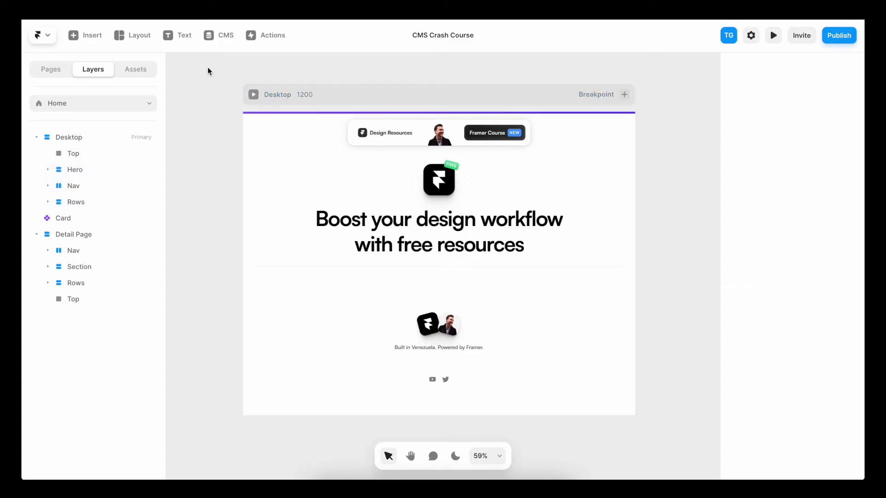
{"action": "left_click", "coordinate": [83, 35]}
{"action": "scroll", "coordinate": [96, 226], "scroll_direction": "down", "scroll_amount": 2}
{"action": "mouse_move", "coordinate": [95, 261]}
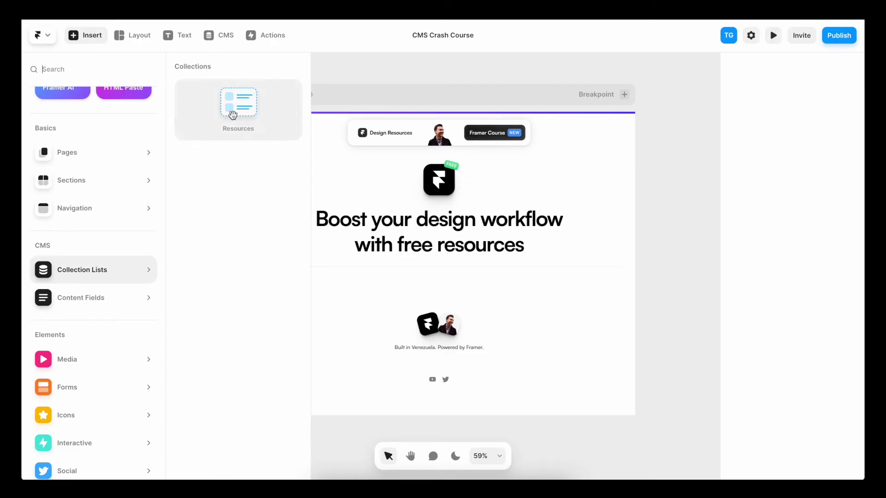
{"action": "left_click_drag", "start_coordinate": [232, 114], "coordinate": [405, 266]}
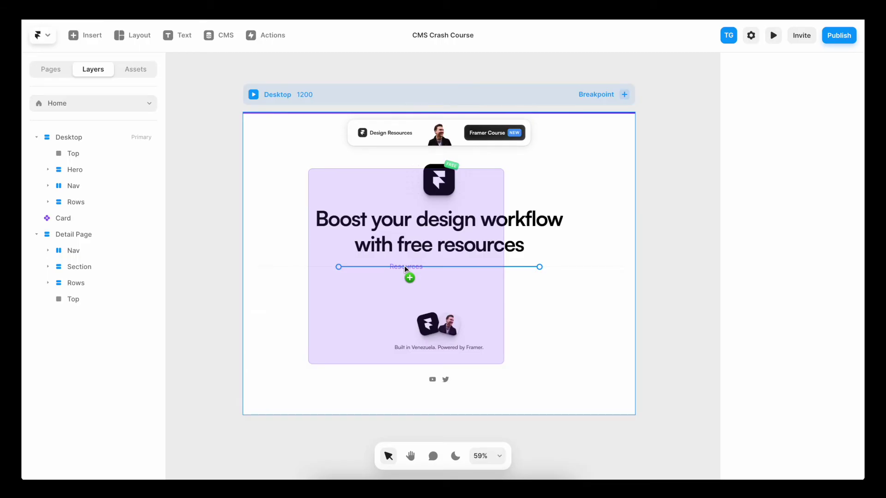
{"action": "left_click_drag", "start_coordinate": [404, 265], "coordinate": [404, 265]}
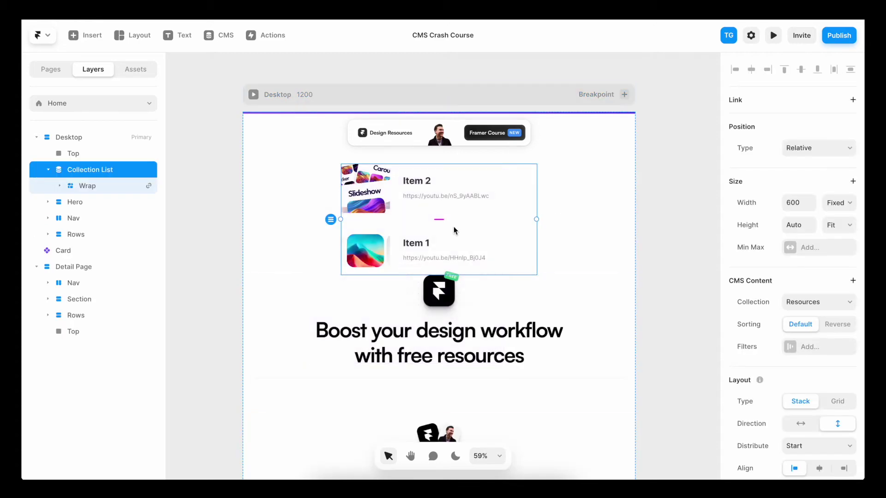
{"action": "key", "text": "Down"}
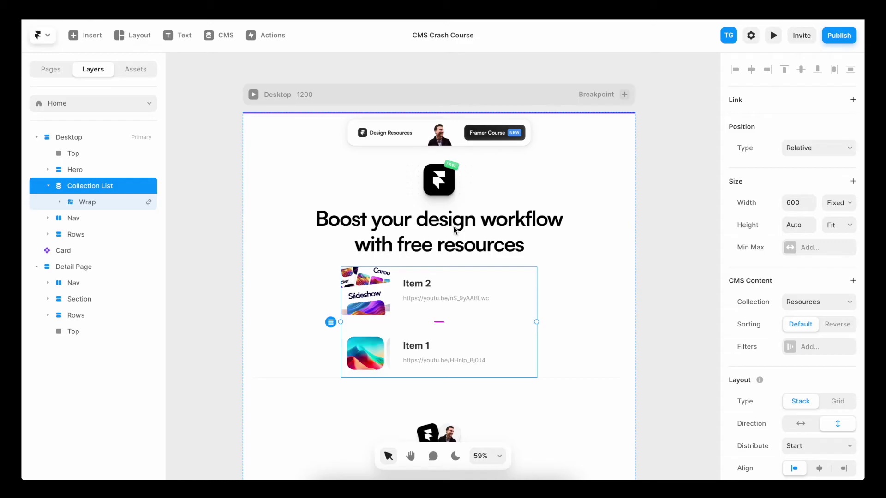
{"action": "left_click", "coordinate": [95, 202]}
- Replace the collection list's default Wrap item with a pasted Card component
{"action": "key", "text": "Delete"}
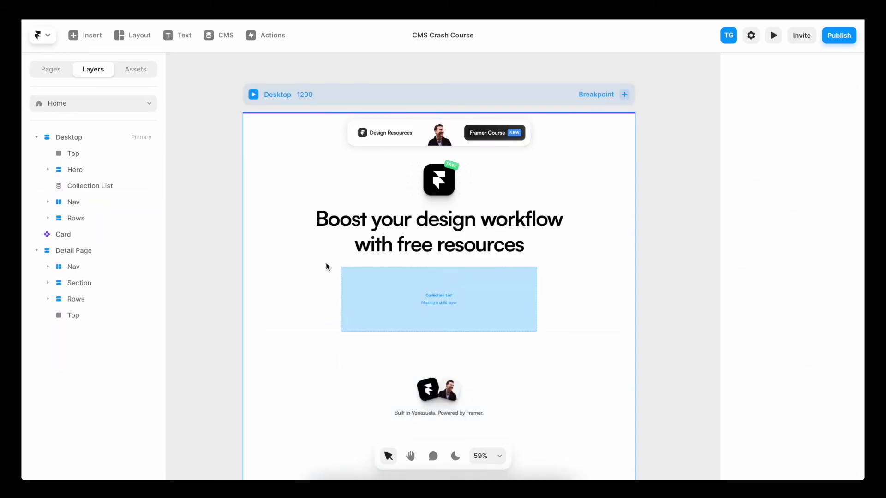
{"action": "scroll", "coordinate": [326, 262], "scroll_direction": "left", "scroll_amount": 10}
{"action": "left_click", "coordinate": [313, 145]}
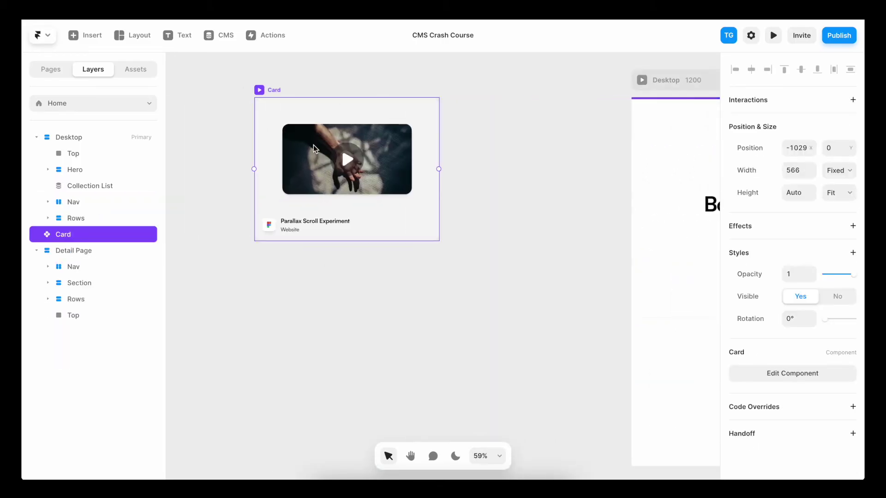
{"action": "left_click", "coordinate": [90, 186]}
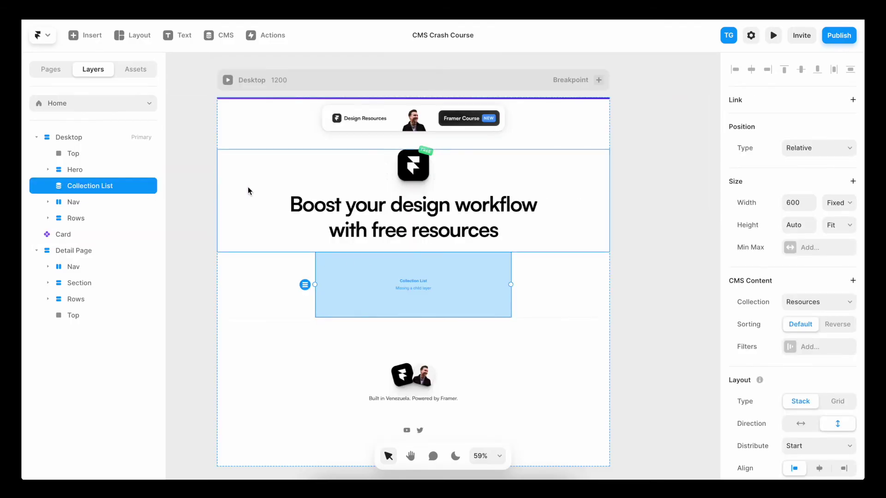
{"action": "key", "text": "ctrl+v"}
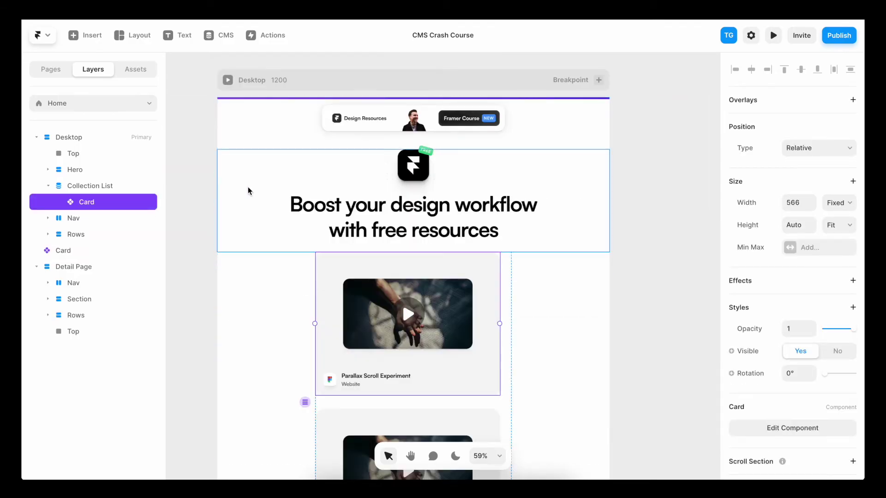
{"action": "left_click", "coordinate": [126, 186]}
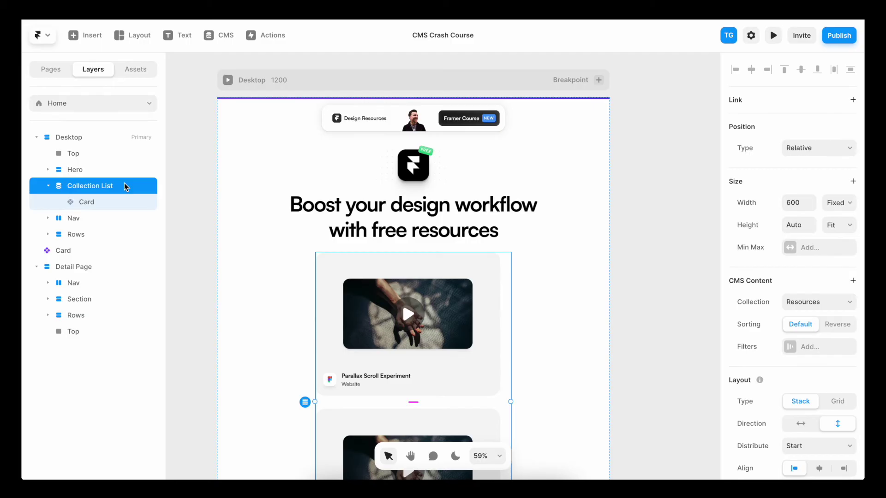
{"action": "scroll", "coordinate": [785, 347], "scroll_direction": "down", "scroll_amount": 3}
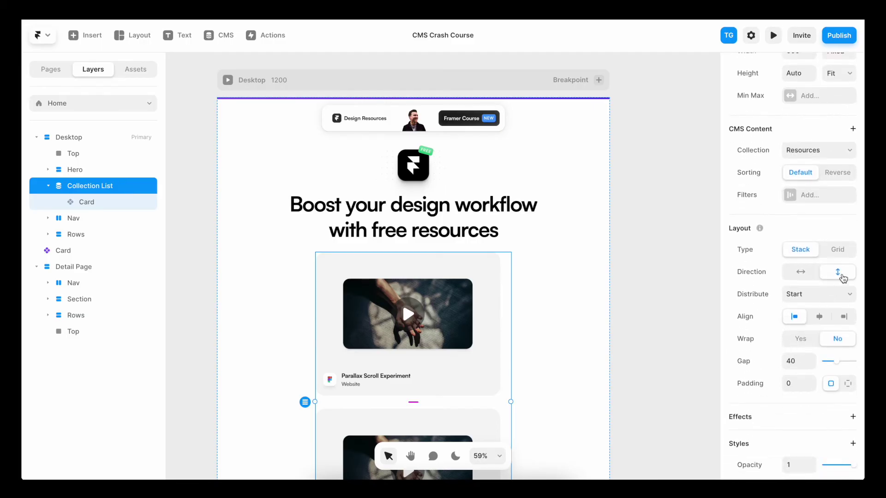
- Make the collection list a fill-width grid with 24 gap and 24 padding, then preview it
{"action": "left_click", "coordinate": [837, 249]}
{"action": "scroll", "coordinate": [845, 257], "scroll_direction": "up", "scroll_amount": 3}
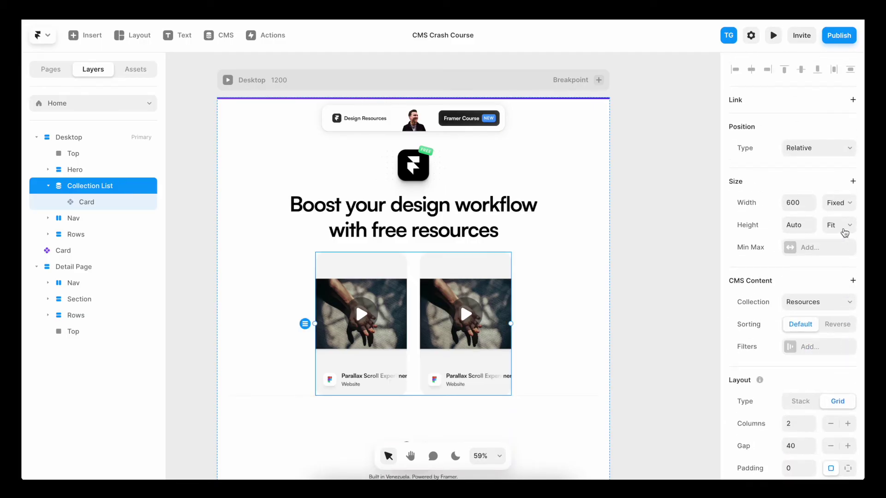
{"action": "left_click", "coordinate": [846, 207]}
{"action": "left_click", "coordinate": [839, 226]}
{"action": "scroll", "coordinate": [812, 323], "scroll_direction": "down", "scroll_amount": 1}
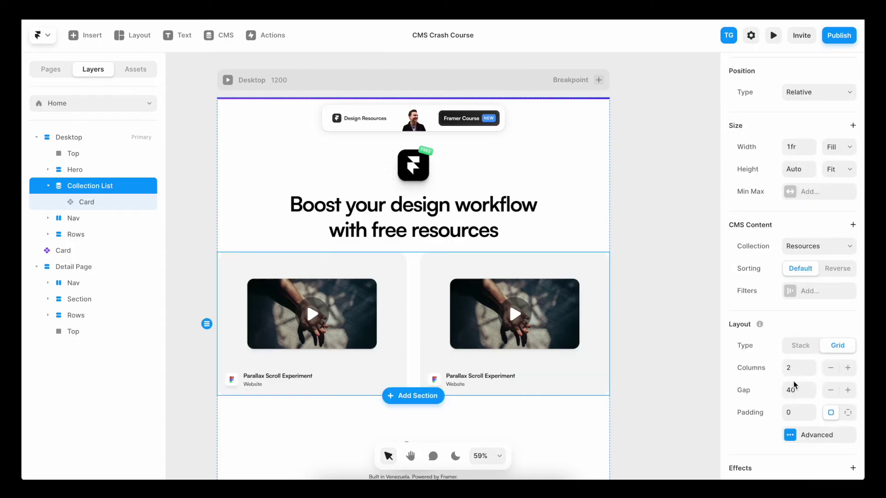
{"action": "left_click", "coordinate": [795, 388]}
{"action": "type", "text": "24"}
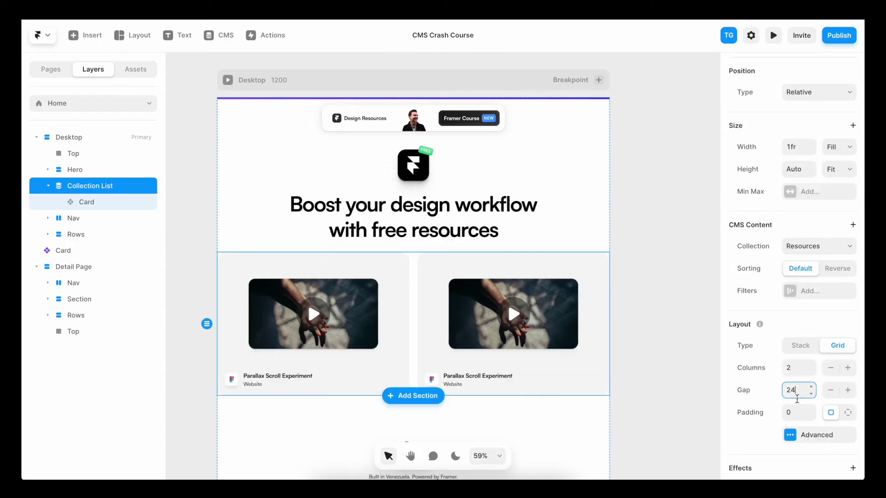
{"action": "key", "text": "Tab"}
{"action": "type", "text": "24"}
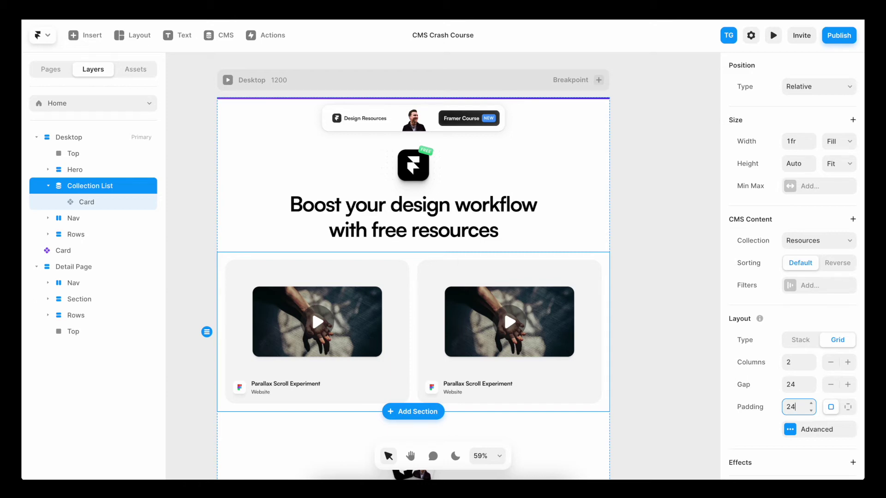
{"action": "key", "text": "super+p"}
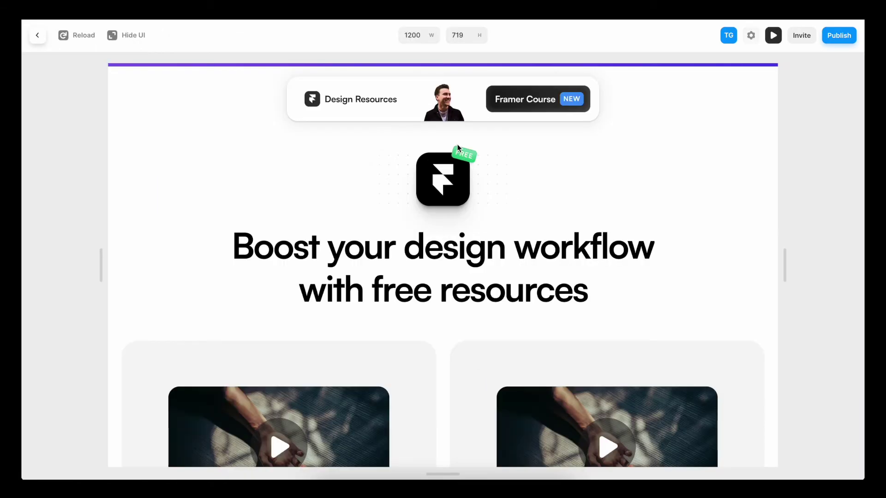
{"action": "scroll", "coordinate": [456, 144], "scroll_direction": "down", "scroll_amount": 5}
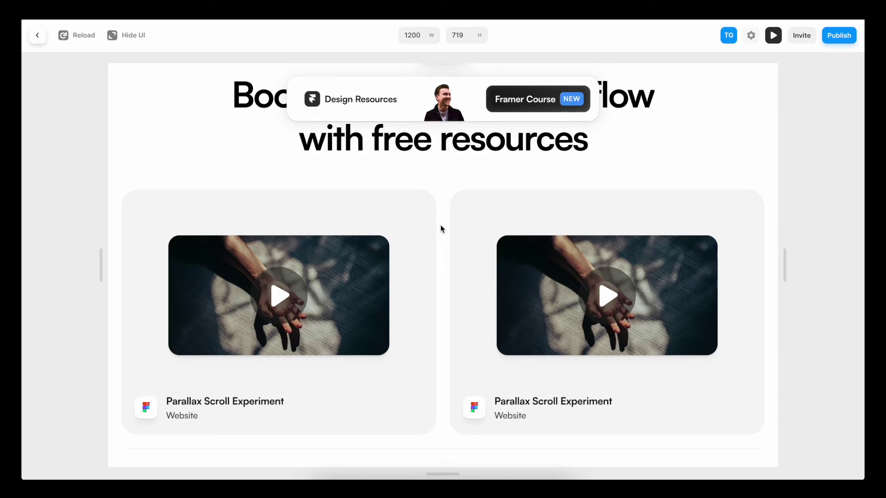
{"action": "key", "text": "Escape"}
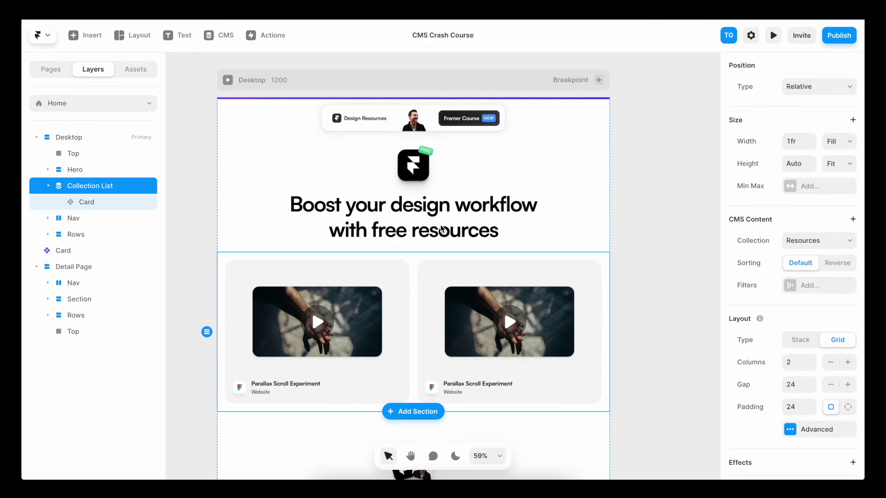
- Open the Card component's variables and add an Image variable
{"action": "left_click", "coordinate": [389, 282]}
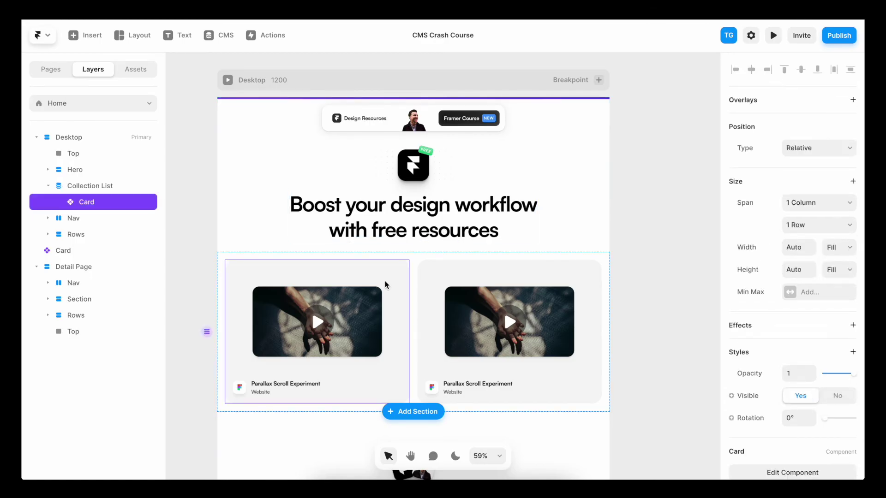
{"action": "double_click", "coordinate": [387, 284]}
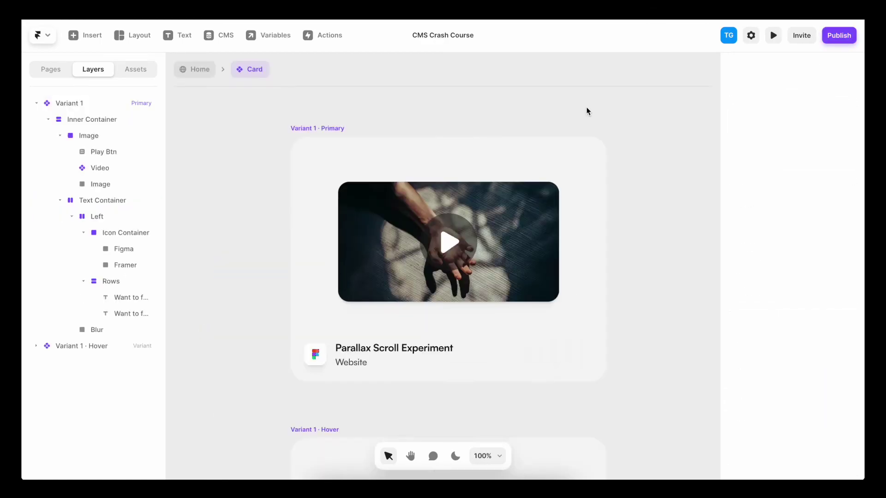
{"action": "left_click", "coordinate": [284, 37]}
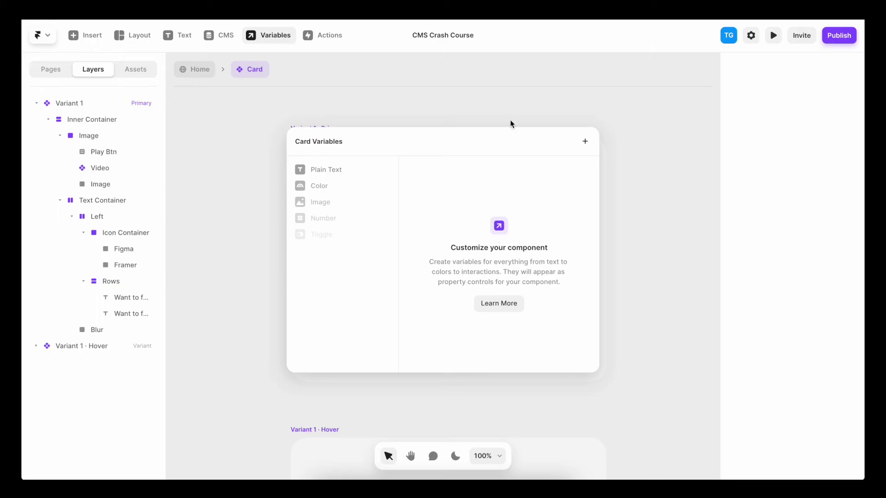
{"action": "left_click", "coordinate": [587, 144]}
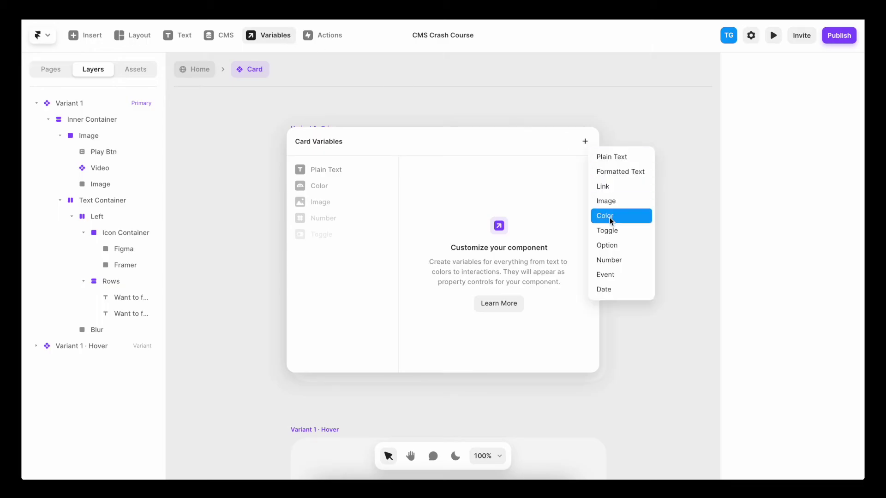
{"action": "left_click", "coordinate": [611, 203]}
- Add a Title plain text variable and a Resource Type option variable
{"action": "left_click", "coordinate": [582, 145]}
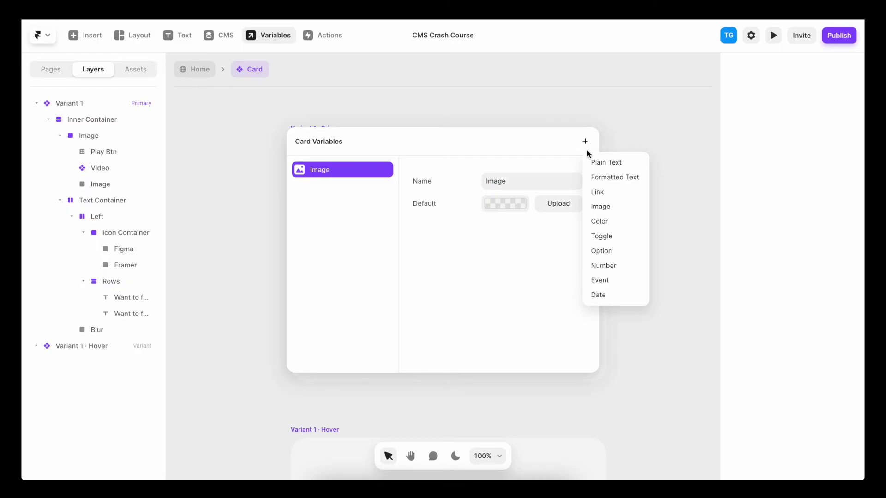
{"action": "left_click", "coordinate": [598, 163]}
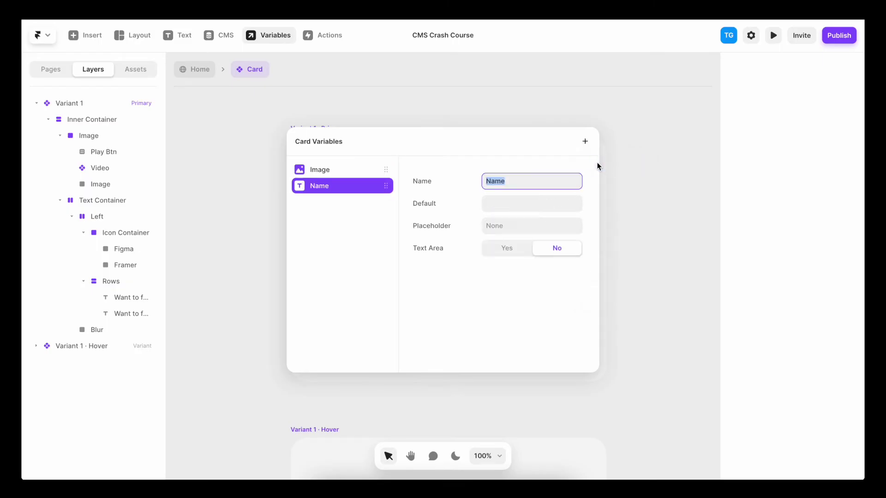
{"action": "type", "text": "Title"}
{"action": "left_click", "coordinate": [585, 141]}
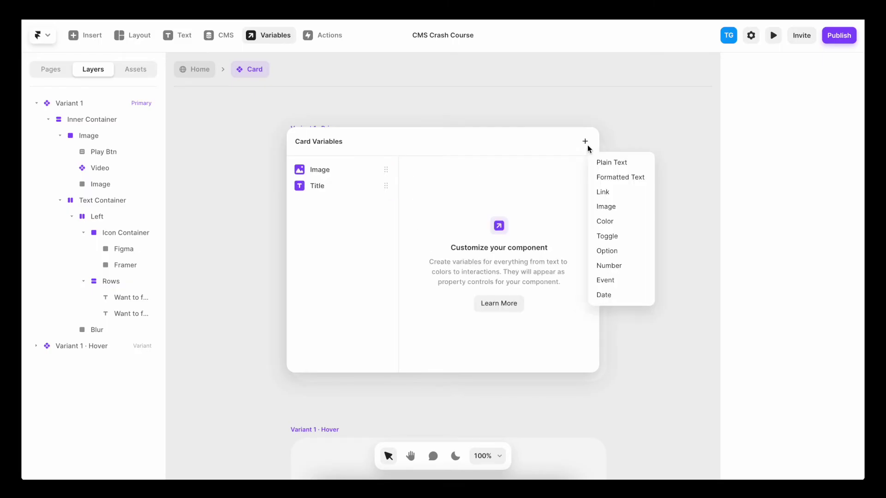
{"action": "left_click", "coordinate": [607, 251]}
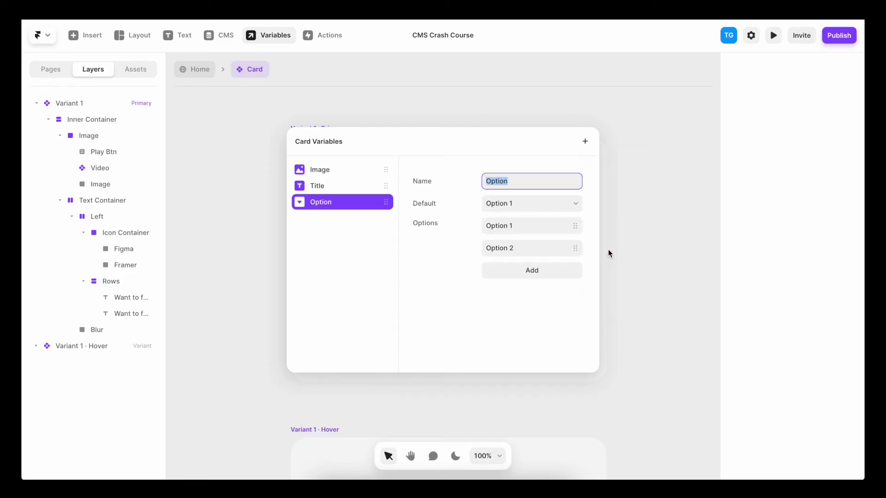
{"action": "type", "text": "Resource Type"}
{"action": "key", "text": "Return"}
- Add a Software option variable with Framer and Figma choices and close the panel
{"action": "left_click", "coordinate": [584, 141]}
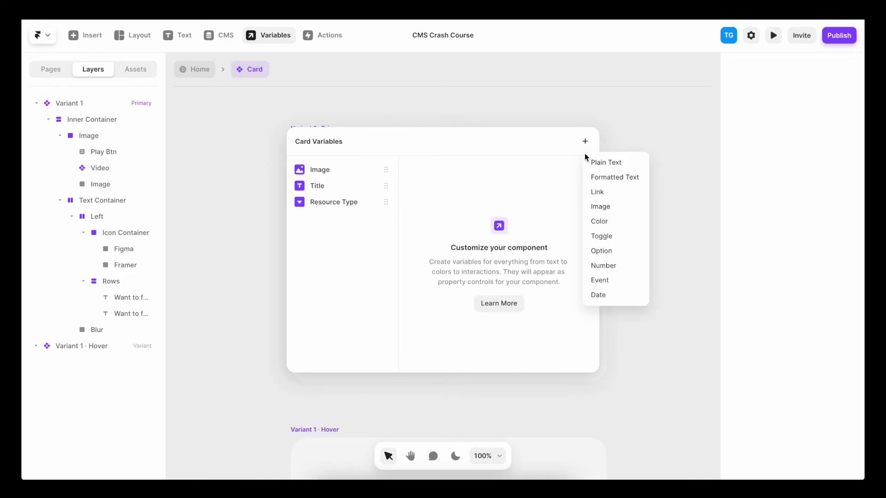
{"action": "left_click", "coordinate": [606, 252]}
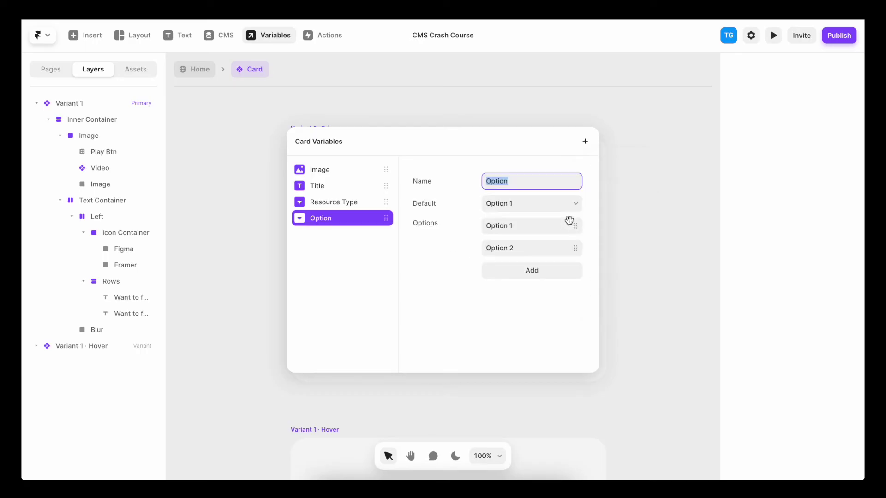
{"action": "type", "text": "Software"}
{"action": "key", "text": "Return"}
{"action": "left_click", "coordinate": [535, 225]}
{"action": "type", "text": "Fra"}
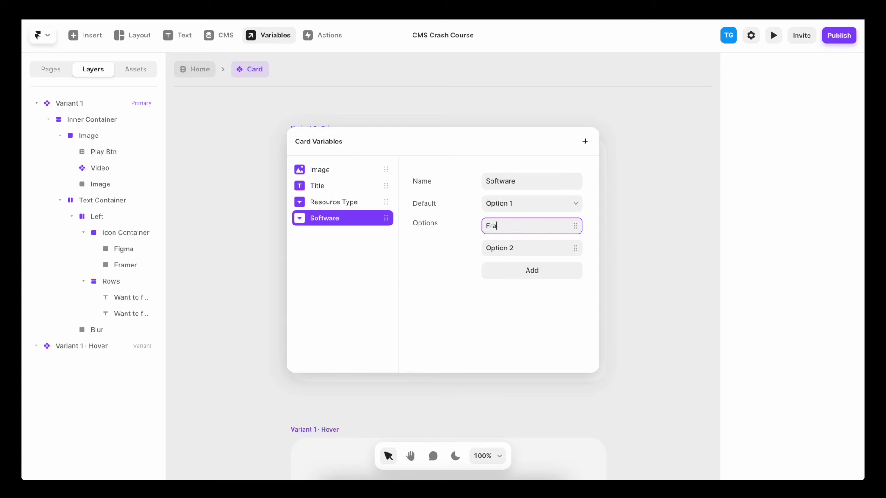
{"action": "type", "text": "mer"}
{"action": "left_click", "coordinate": [527, 245]}
{"action": "type", "text": "Figma"}
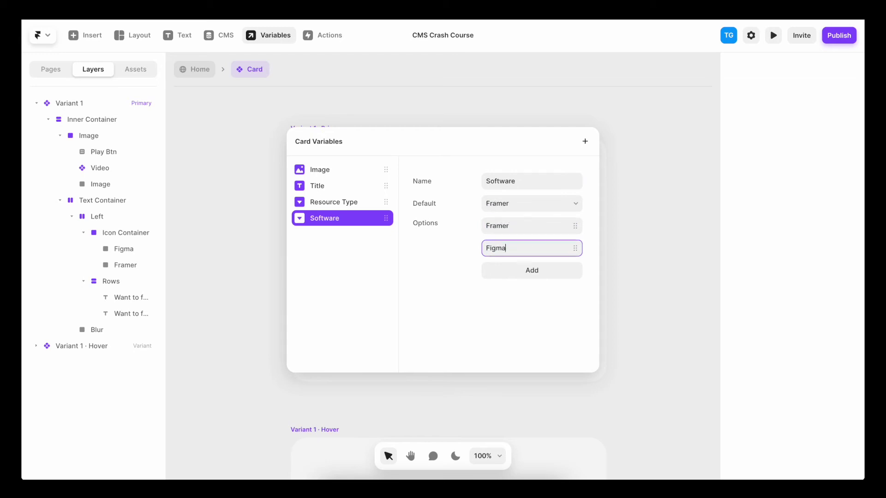
{"action": "key", "text": "Return"}
{"action": "left_click", "coordinate": [617, 169]}
{"action": "scroll", "coordinate": [499, 187], "scroll_direction": "up", "scroll_amount": 3}
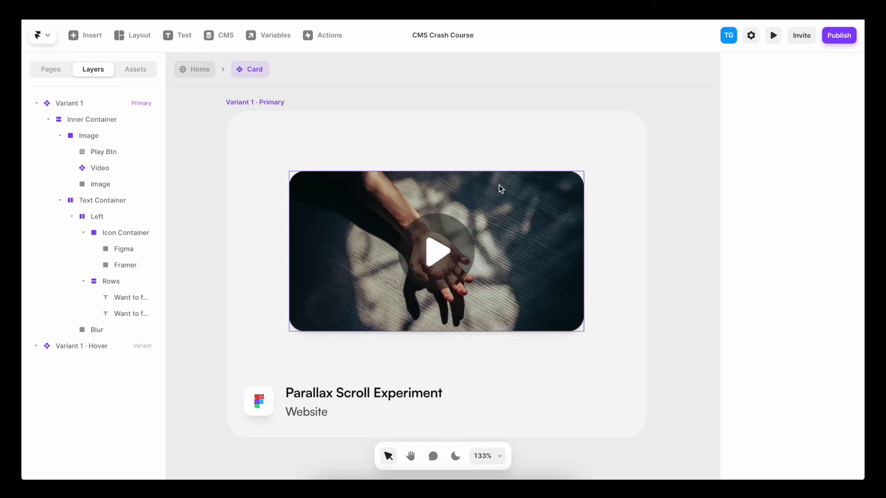
- Show the card's Figma icon only when Software equals Figma
{"action": "left_click", "coordinate": [259, 401]}
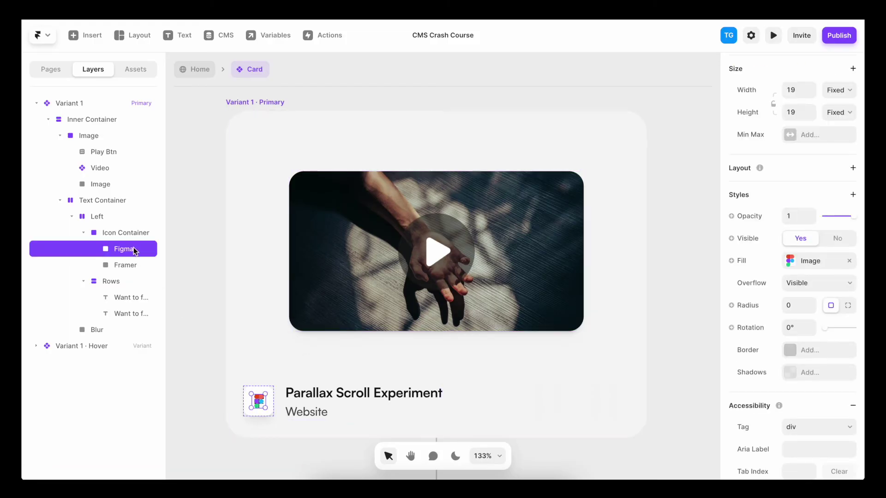
{"action": "left_click", "coordinate": [733, 240]}
{"action": "mouse_move", "coordinate": [748, 273]}
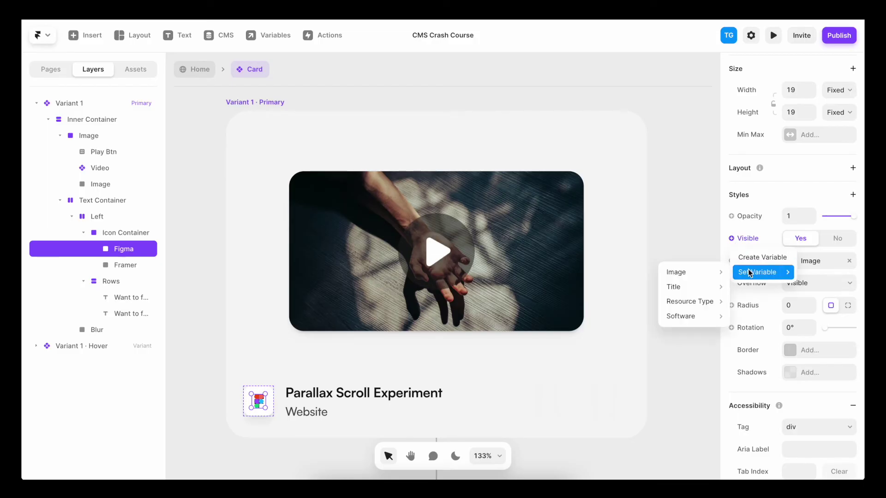
{"action": "mouse_move", "coordinate": [697, 310]}
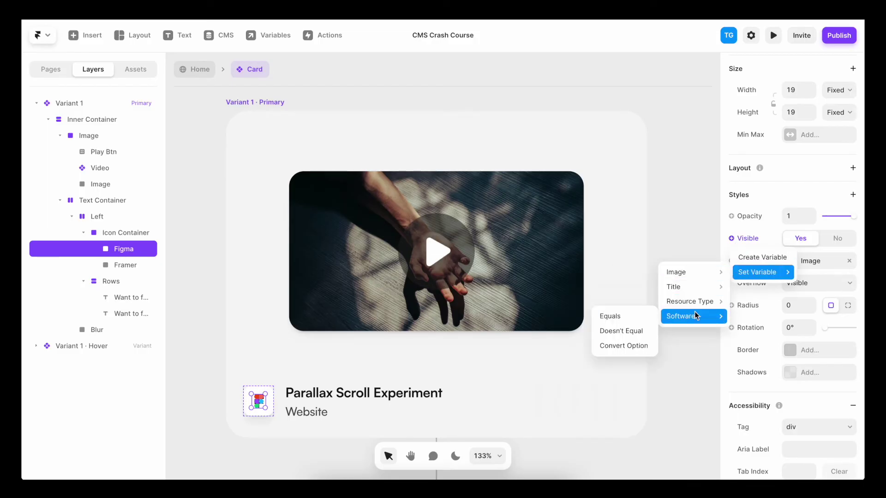
{"action": "left_click", "coordinate": [622, 319]}
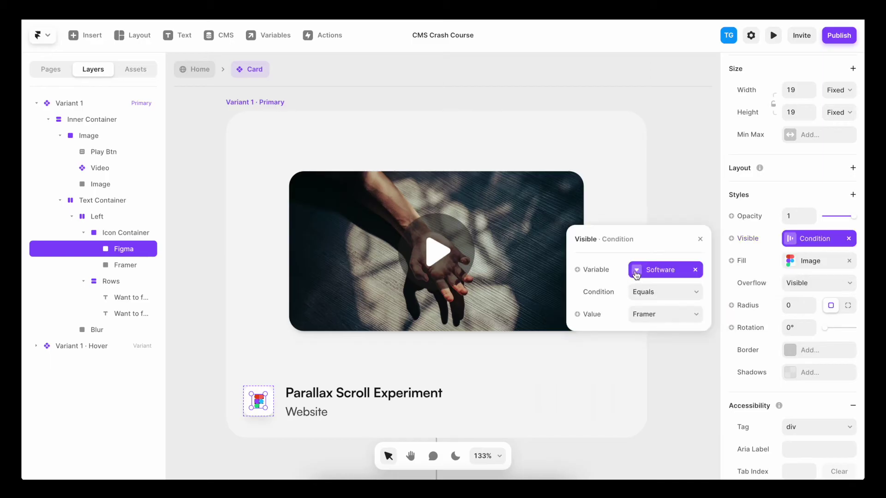
{"action": "left_click", "coordinate": [641, 313]}
{"action": "left_click", "coordinate": [643, 324]}
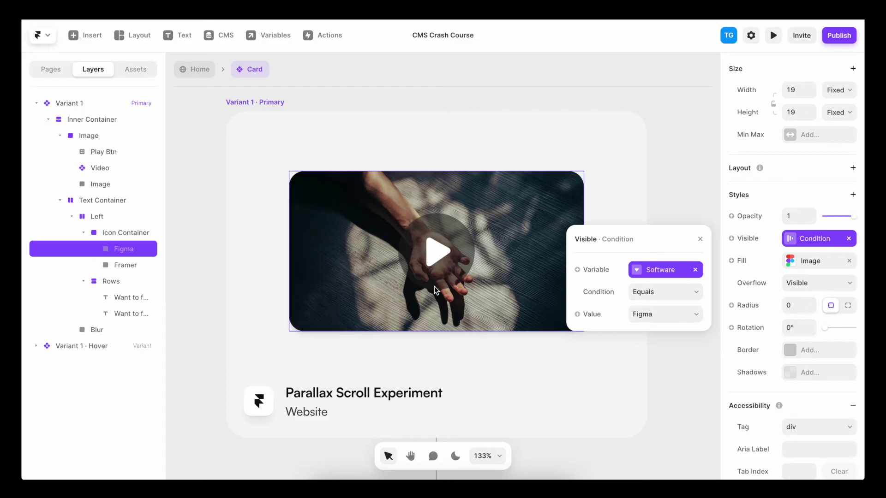
- Show the card's Framer icon only when Software equals Framer
{"action": "left_click", "coordinate": [137, 265]}
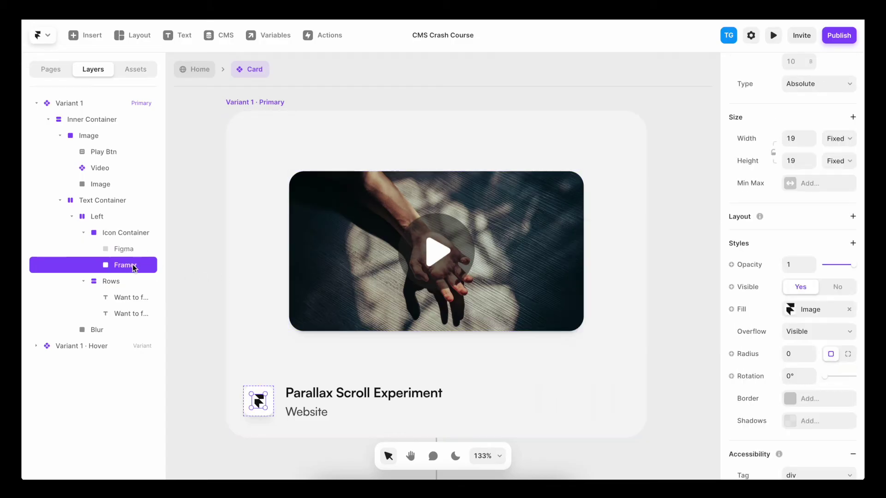
{"action": "left_click", "coordinate": [731, 287]}
{"action": "mouse_move", "coordinate": [750, 320]}
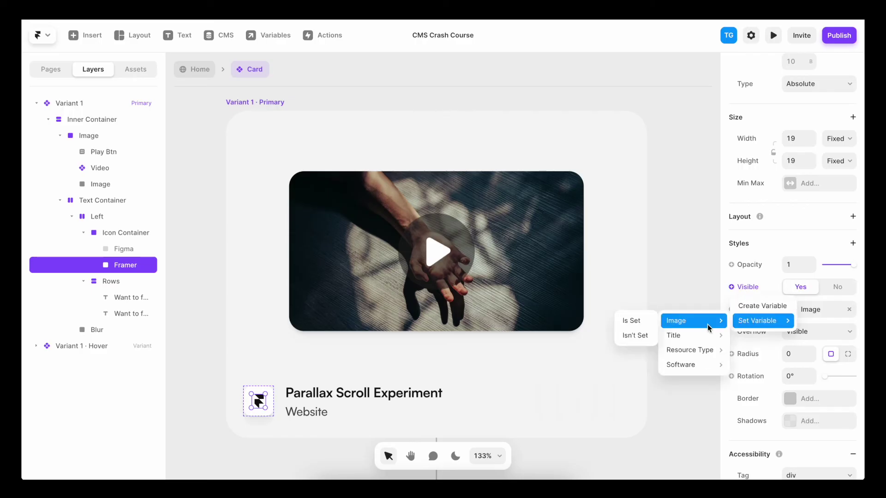
{"action": "mouse_move", "coordinate": [695, 365]}
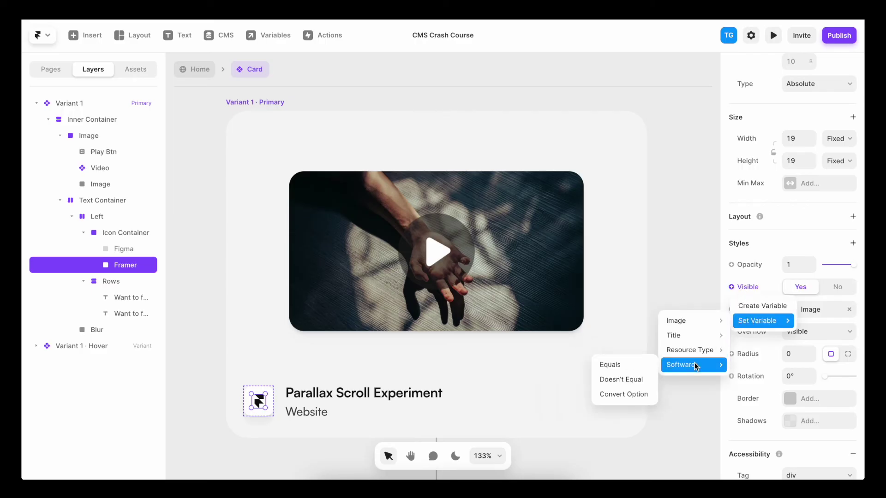
{"action": "left_click", "coordinate": [641, 367]}
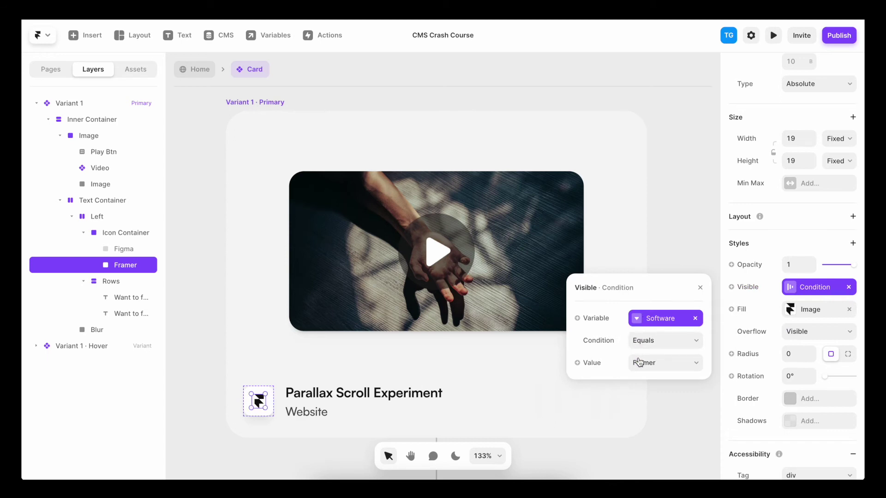
{"action": "left_click", "coordinate": [417, 393]}
- Bind the Parallax Scroll Experiment heading text to the Title variable
{"action": "left_click", "coordinate": [417, 393]}
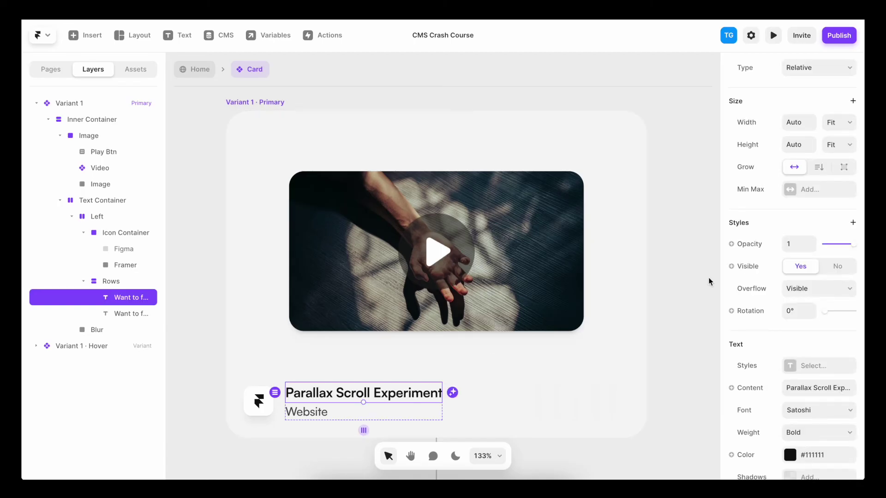
{"action": "scroll", "coordinate": [766, 263], "scroll_direction": "down", "scroll_amount": 3}
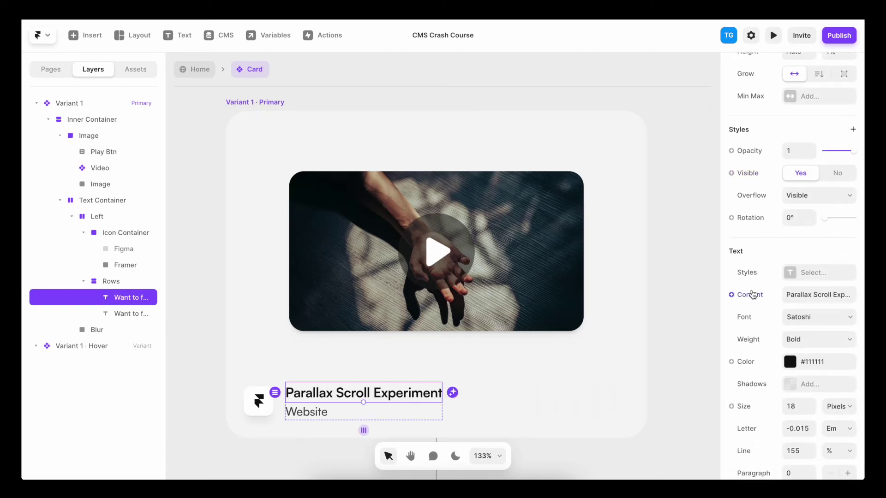
{"action": "left_click", "coordinate": [751, 294]}
{"action": "mouse_move", "coordinate": [748, 330]}
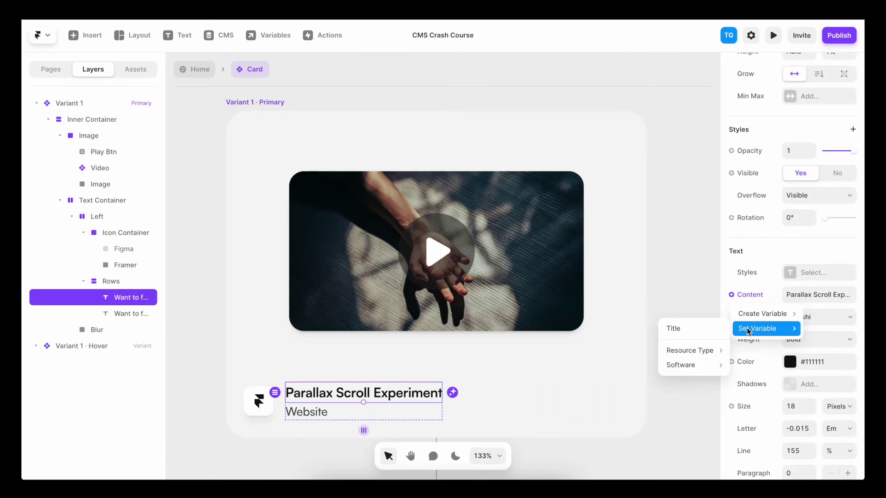
{"action": "left_click", "coordinate": [673, 328]}
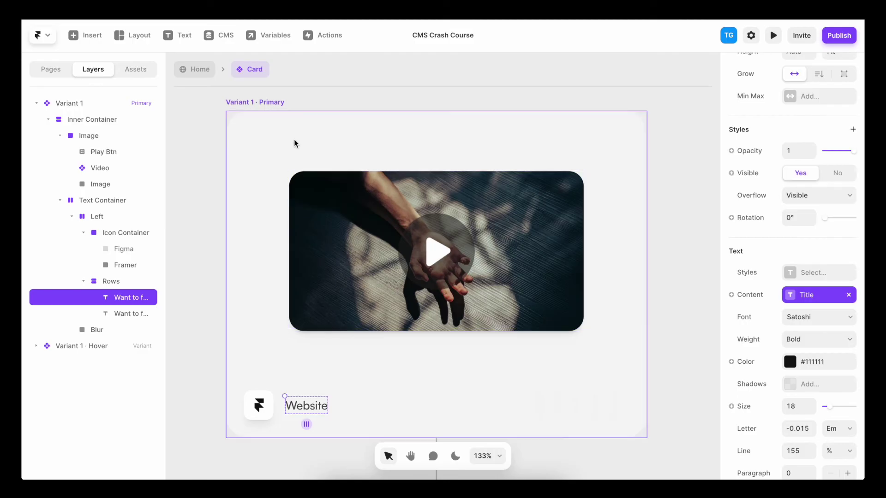
- Give the Title variable the default value 'Default'
{"action": "left_click", "coordinate": [268, 35]}
{"action": "left_click", "coordinate": [499, 208]}
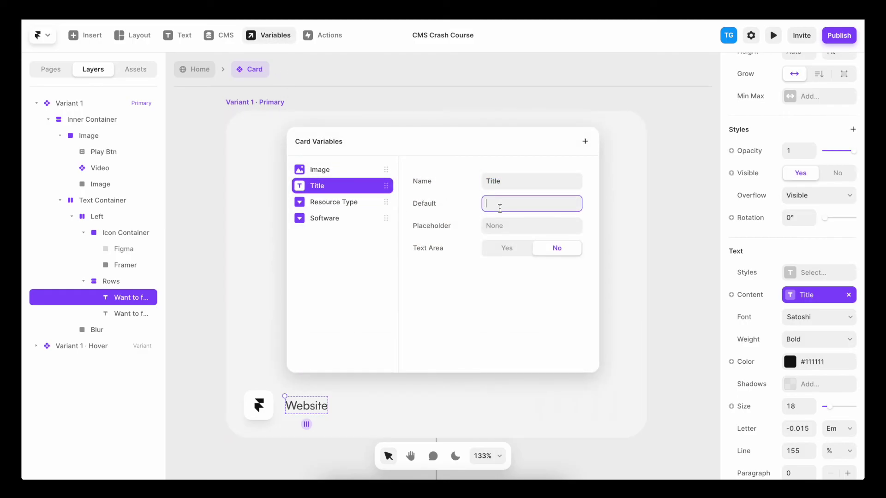
{"action": "type", "text": "Default"}
{"action": "left_click", "coordinate": [701, 251]}
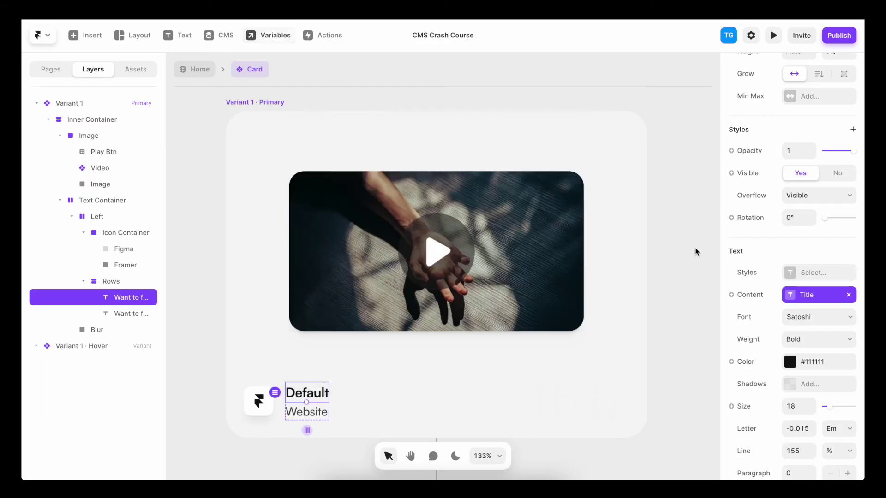
{"action": "left_click", "coordinate": [314, 394]}
- Drive the Website text from the Resource Type variable through an option transform
{"action": "left_click", "coordinate": [318, 412]}
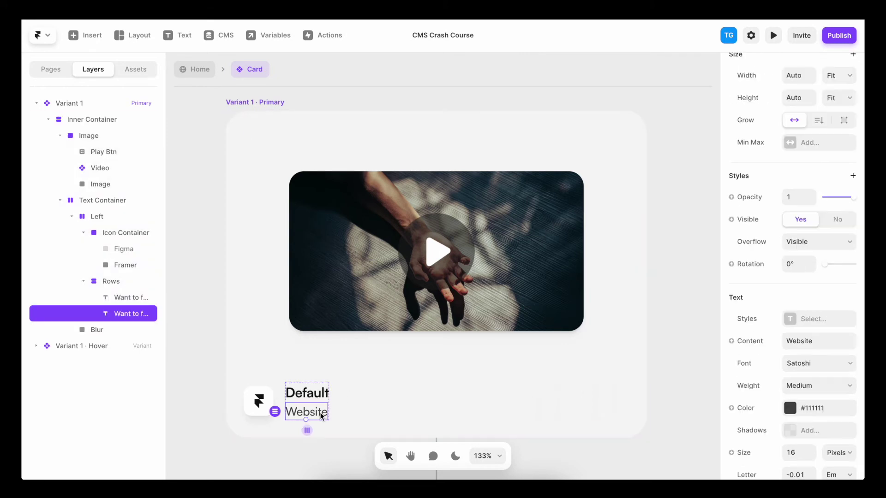
{"action": "left_click", "coordinate": [735, 342]}
{"action": "mouse_move", "coordinate": [744, 382]}
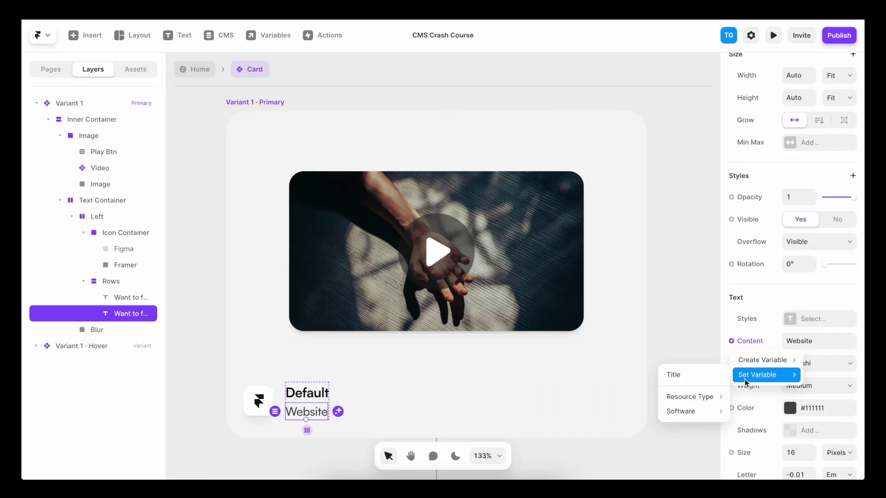
{"action": "mouse_move", "coordinate": [713, 397]}
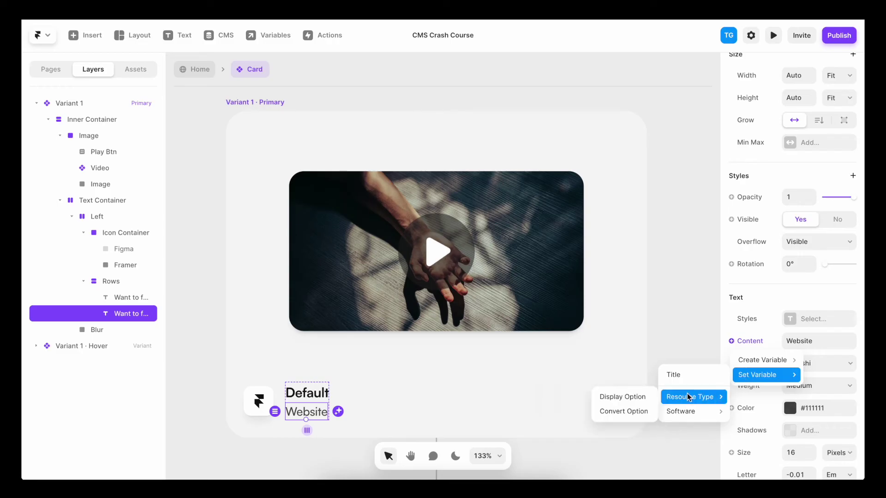
{"action": "left_click", "coordinate": [638, 412]}
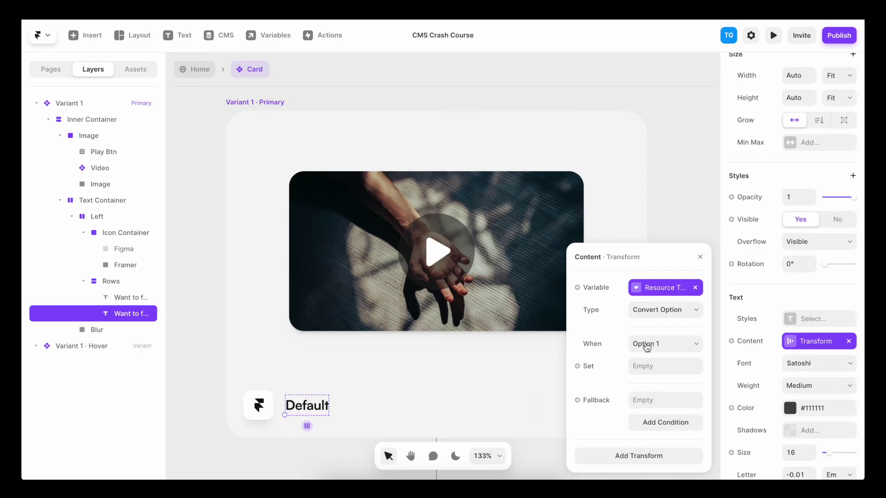
{"action": "left_click", "coordinate": [644, 366]}
{"action": "left_click", "coordinate": [646, 344]}
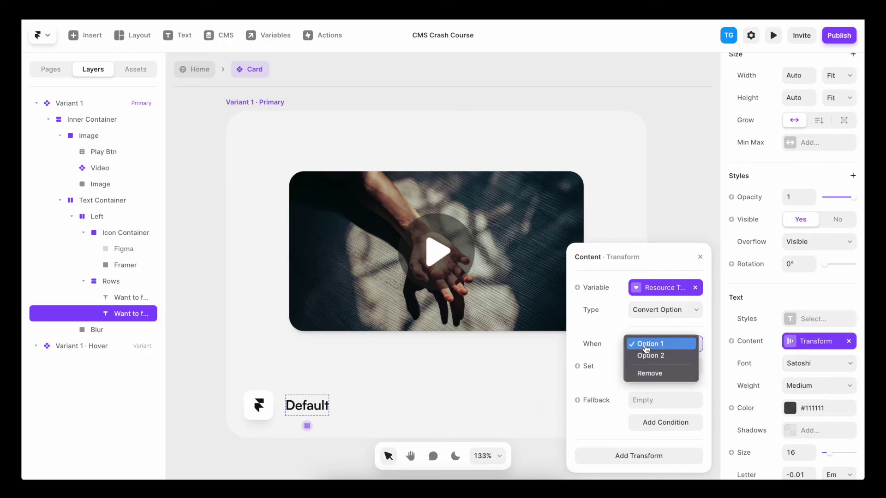
{"action": "left_click", "coordinate": [646, 344]}
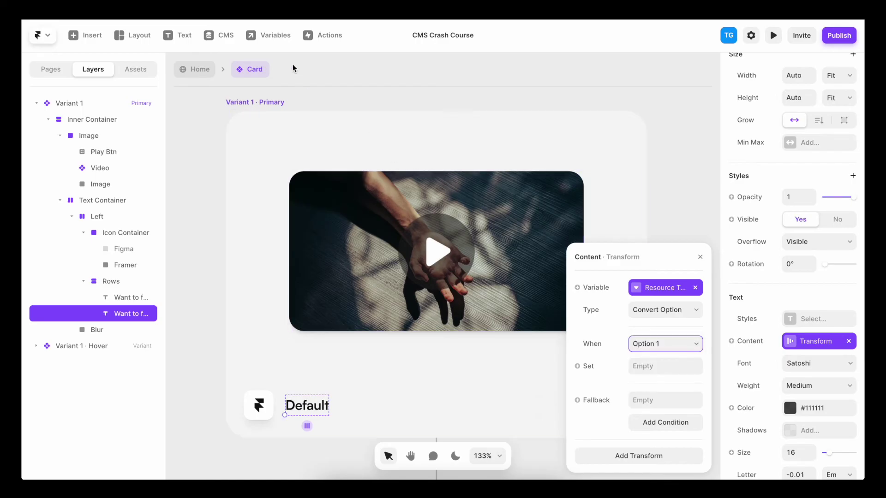
- Rename the Resource Type options to Working File and Website
{"action": "left_click", "coordinate": [271, 36]}
{"action": "left_click", "coordinate": [350, 202]}
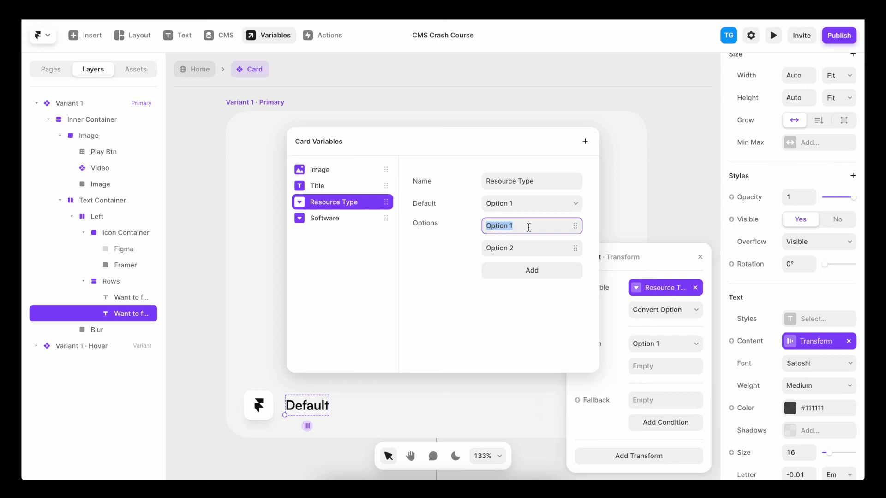
{"action": "type", "text": "Working File"}
{"action": "left_click", "coordinate": [516, 246]}
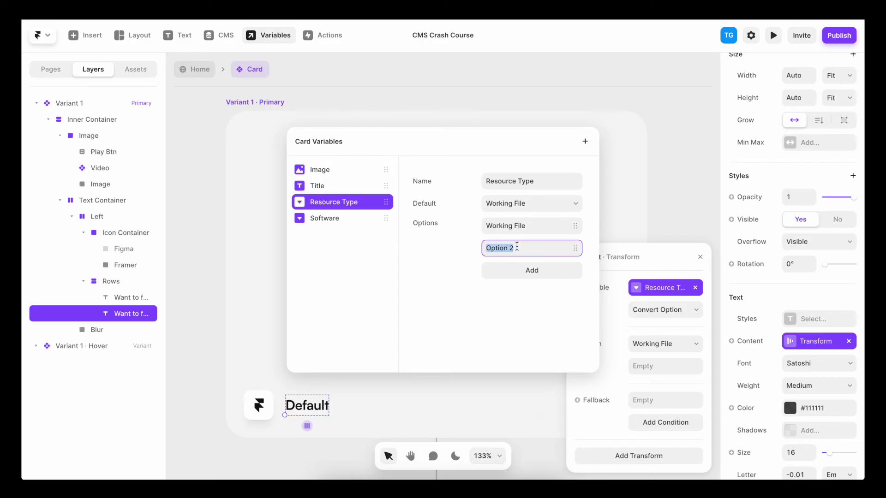
{"action": "type", "text": "Website"}
{"action": "left_click", "coordinate": [609, 228]}
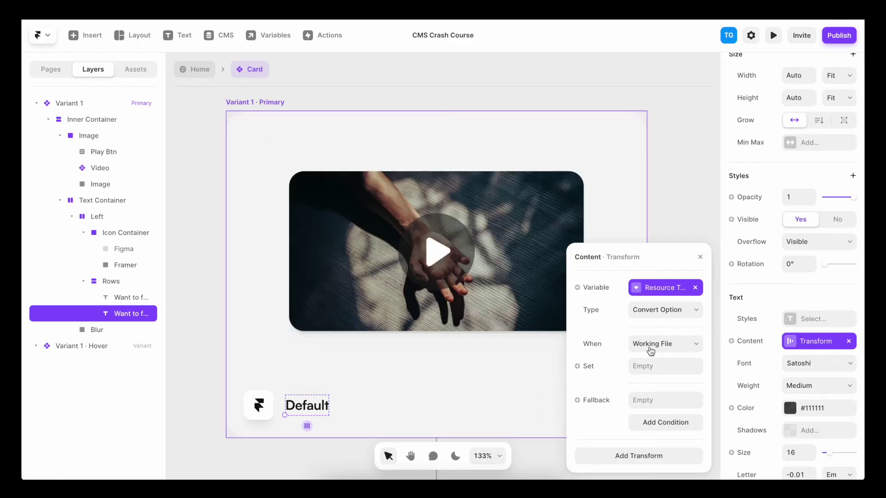
- Make the transform show 'Working File' for Working File and 'Website' for Website
{"action": "left_click", "coordinate": [648, 364]}
{"action": "type", "text": "Working File"}
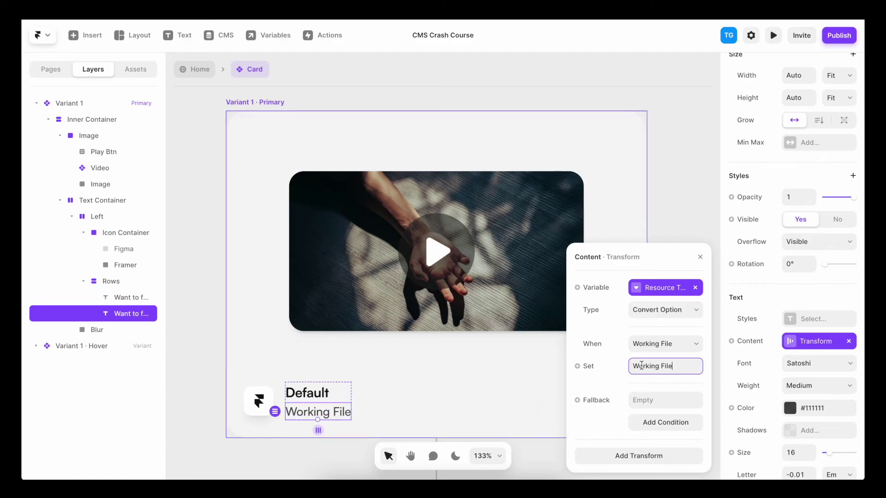
{"action": "left_click", "coordinate": [654, 344]}
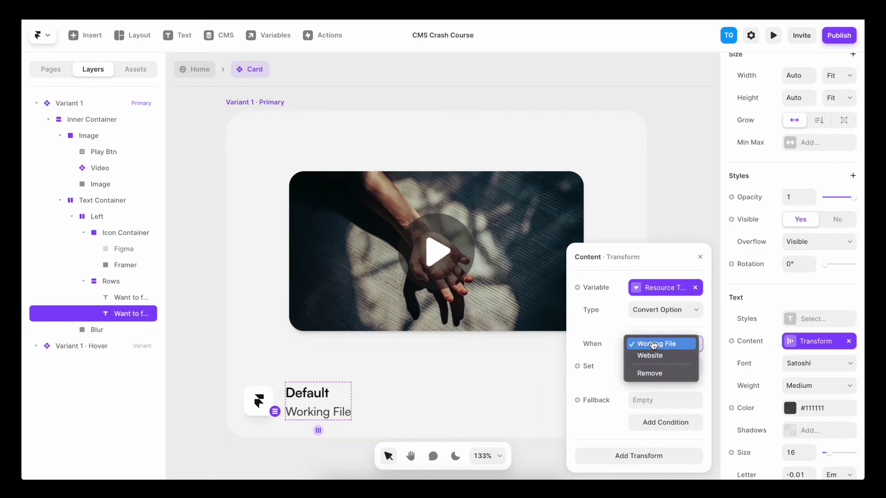
{"action": "left_click", "coordinate": [653, 344]}
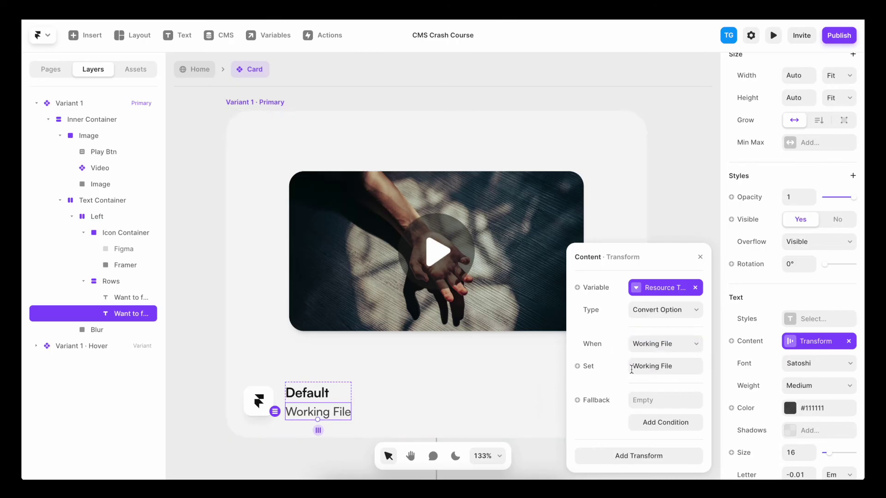
{"action": "left_click", "coordinate": [652, 423]}
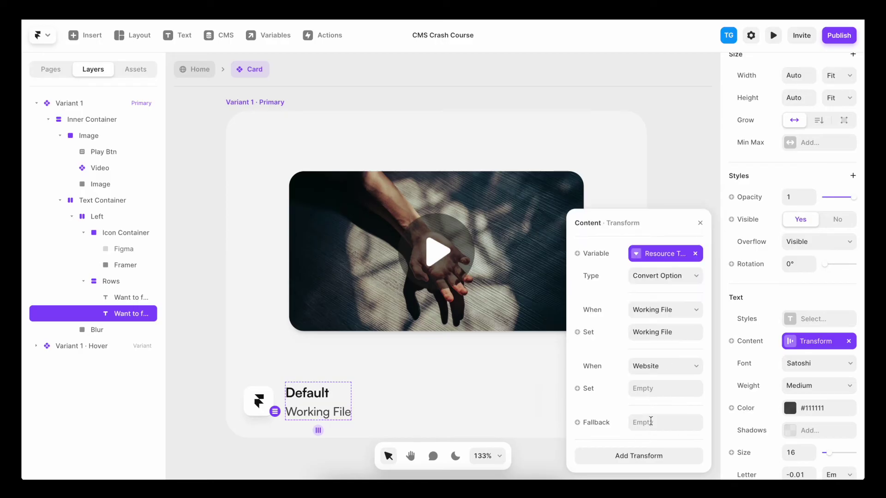
{"action": "left_click", "coordinate": [637, 387]}
{"action": "type", "text": "We"}
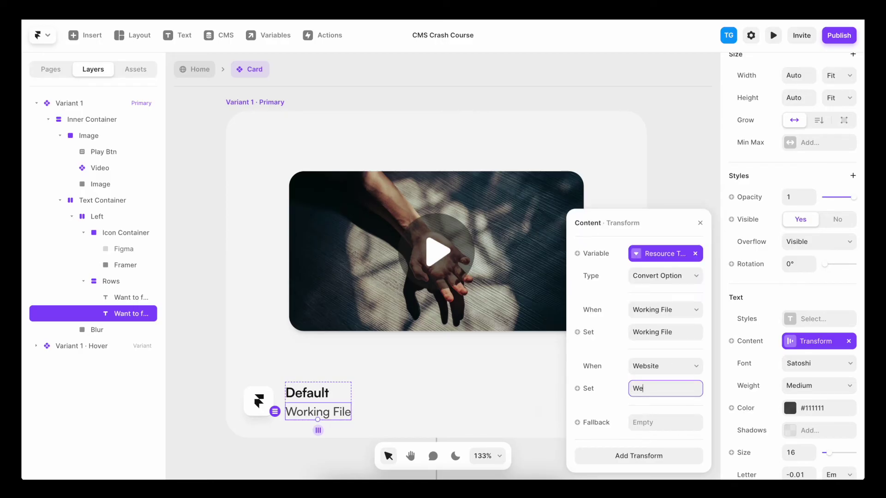
{"action": "type", "text": "bsite"}
{"action": "left_click", "coordinate": [536, 356]}
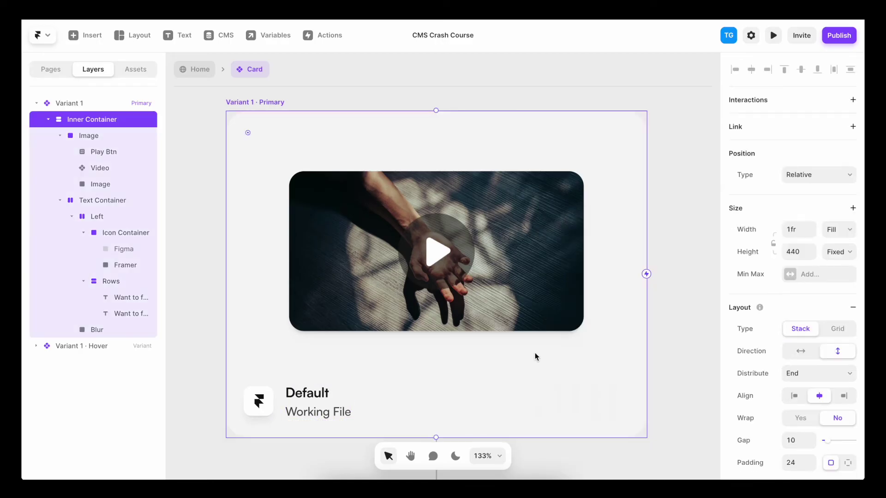
- Create a Video variable for the card video's file source
{"action": "left_click", "coordinate": [525, 311]}
{"action": "scroll", "coordinate": [738, 286], "scroll_direction": "up", "scroll_amount": 2}
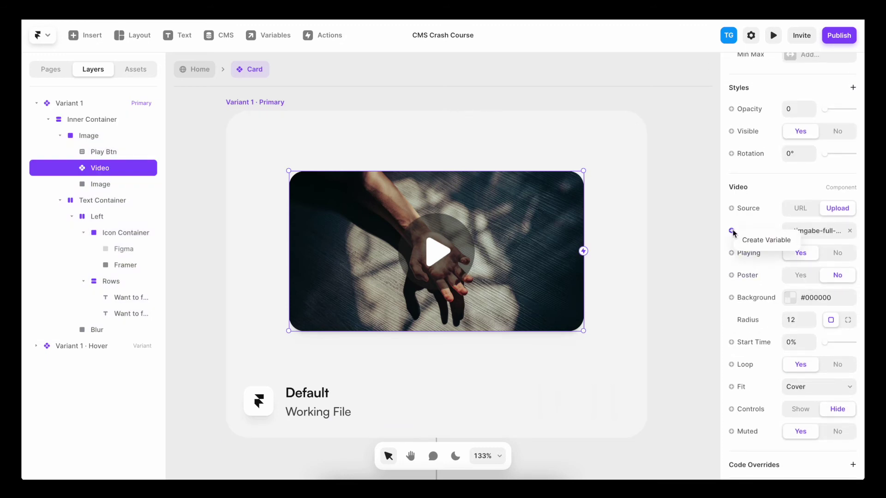
{"action": "left_click", "coordinate": [732, 232]}
{"action": "left_click", "coordinate": [747, 240]}
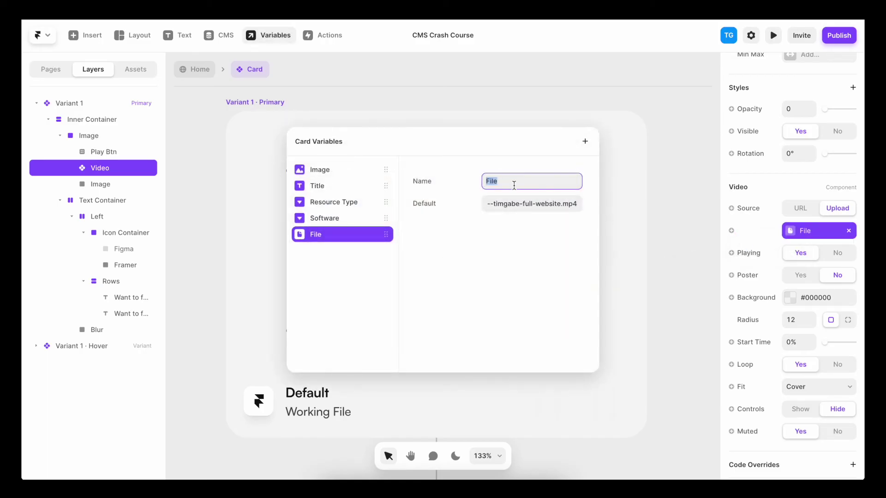
{"action": "type", "text": "Video"}
{"action": "key", "text": "Escape"}
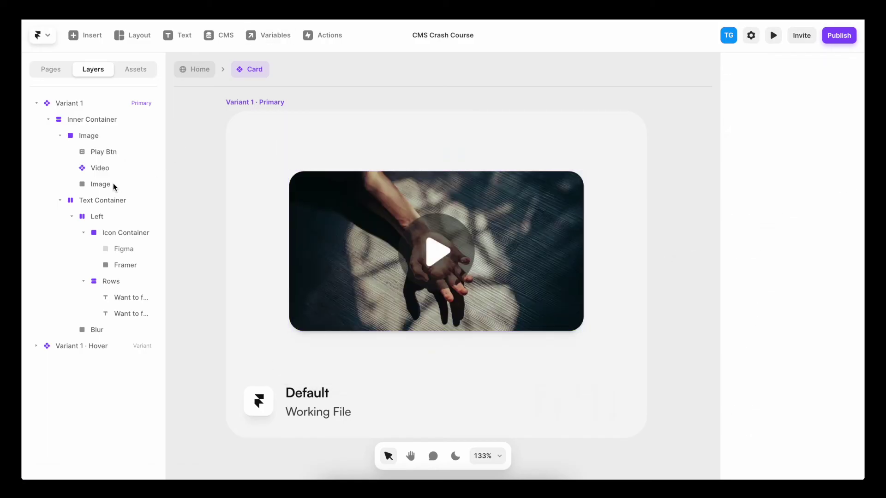
- Bind the Image layer's fill to the Image variable
{"action": "left_click", "coordinate": [113, 184]}
{"action": "scroll", "coordinate": [758, 368], "scroll_direction": "down", "scroll_amount": 6}
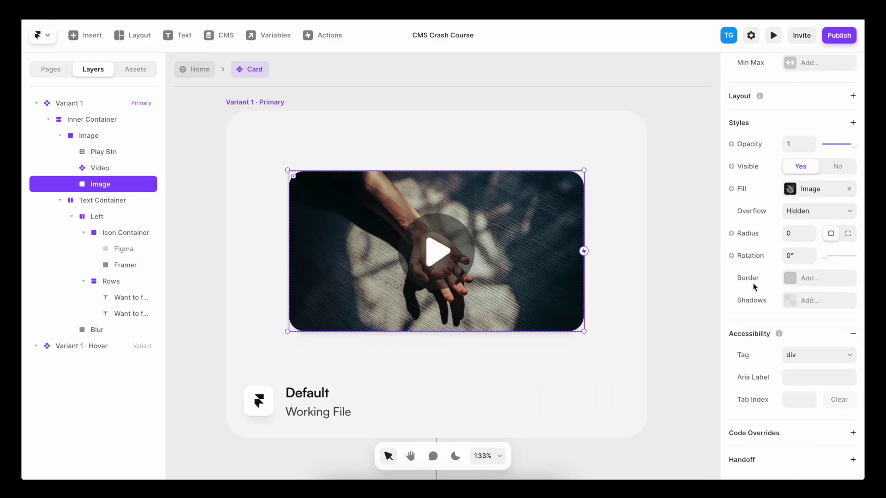
{"action": "left_click", "coordinate": [744, 189]}
{"action": "mouse_move", "coordinate": [749, 227]}
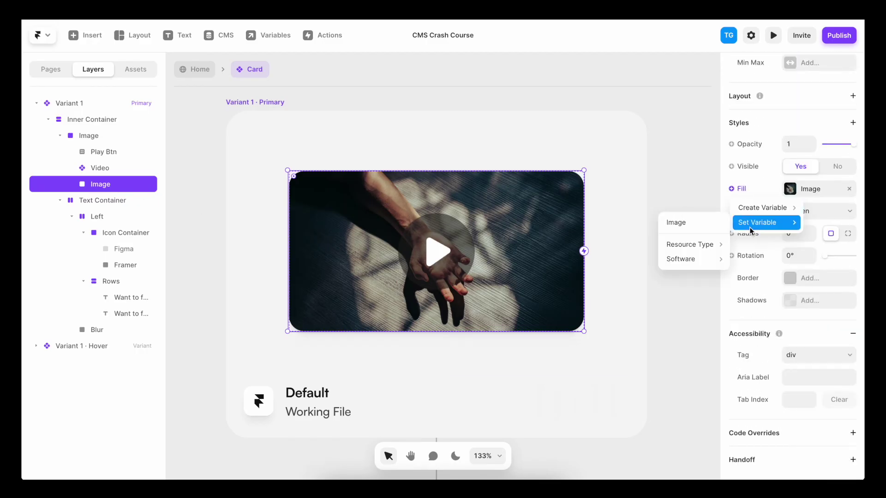
{"action": "left_click", "coordinate": [694, 225]}
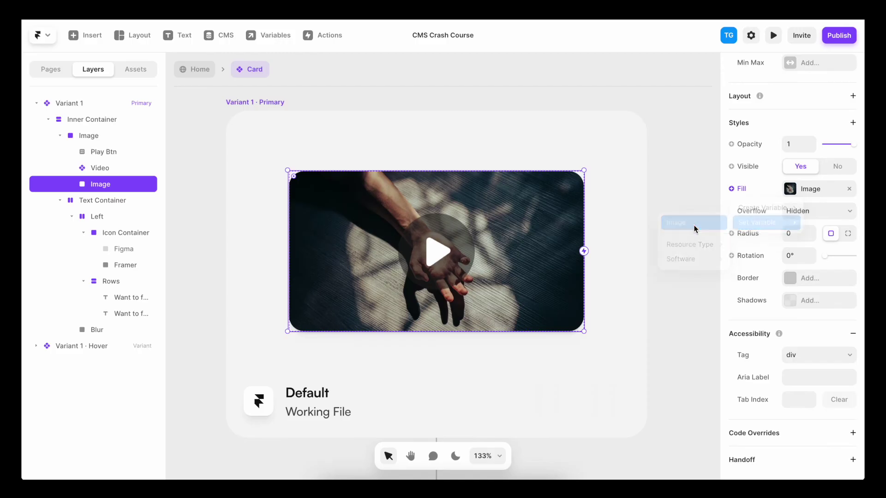
{"action": "left_click", "coordinate": [690, 183]}
- Add a link to the card variant and bind it to a new Link variable
{"action": "left_click", "coordinate": [633, 173]}
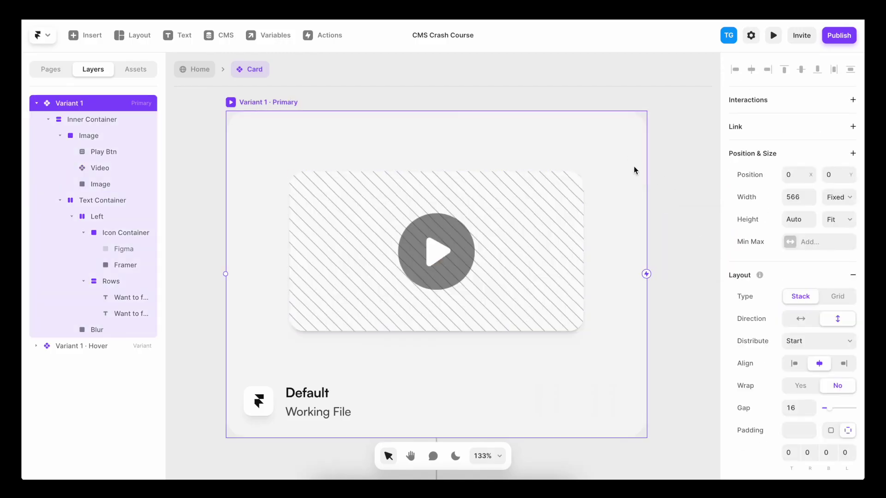
{"action": "left_click", "coordinate": [852, 127]}
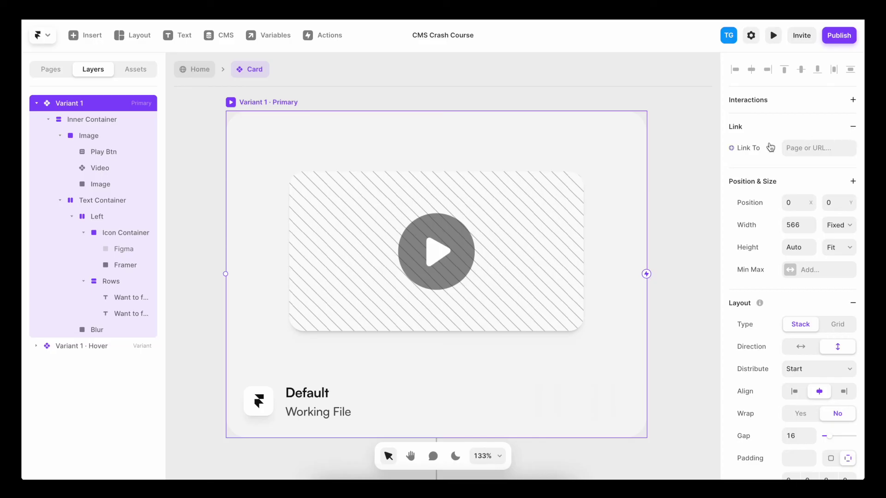
{"action": "left_click", "coordinate": [743, 148]}
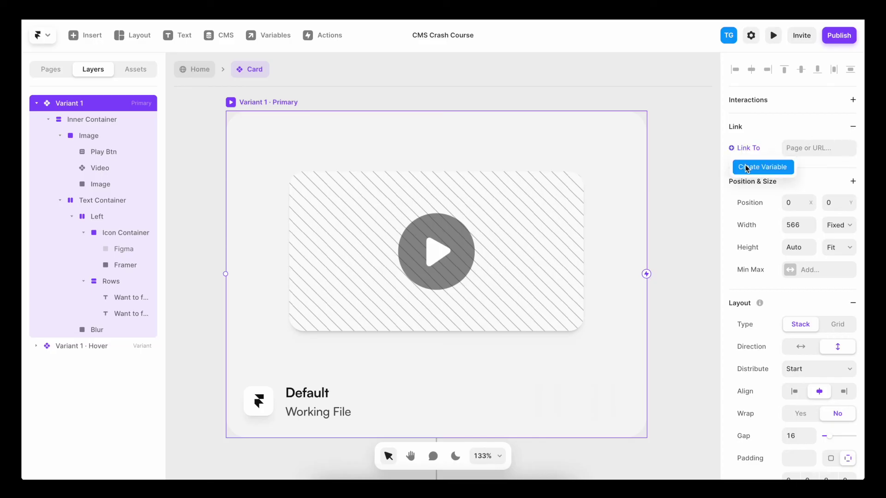
{"action": "left_click", "coordinate": [747, 168]}
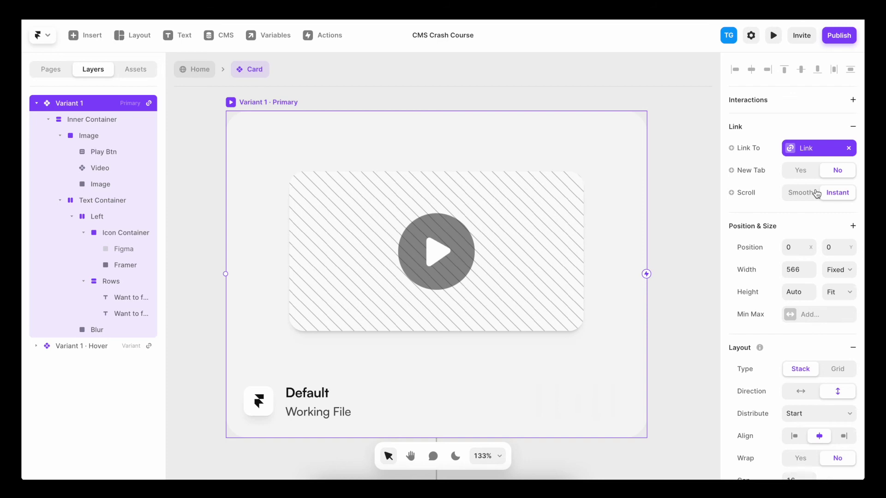
- On the Home page, add an Image field to the Resources CMS collection
{"action": "left_click", "coordinate": [202, 69]}
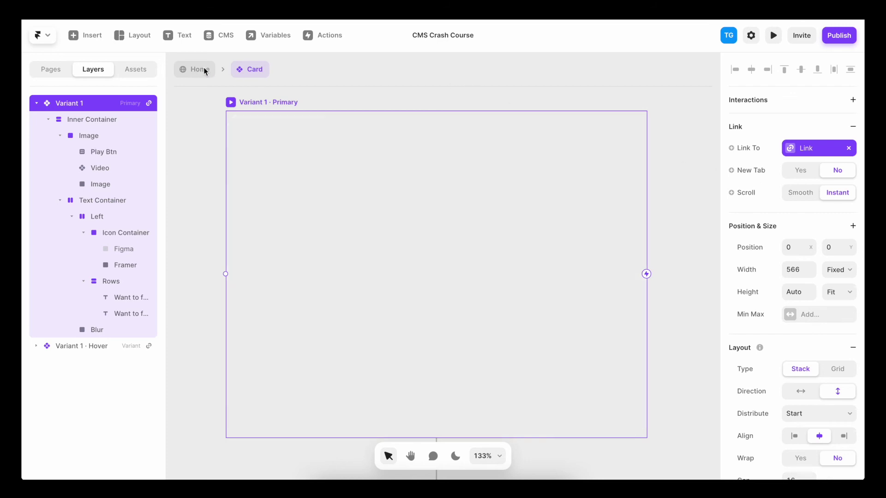
{"action": "scroll", "coordinate": [761, 296], "scroll_direction": "down", "scroll_amount": 3}
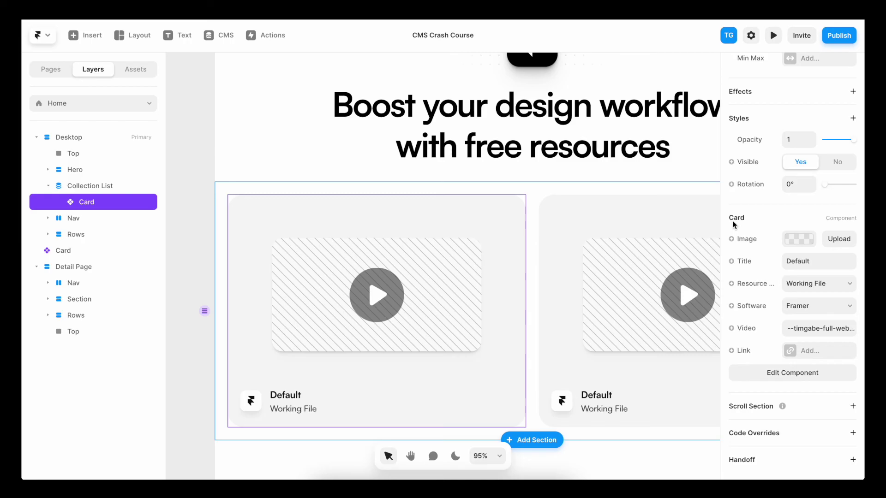
{"action": "left_click", "coordinate": [741, 238]}
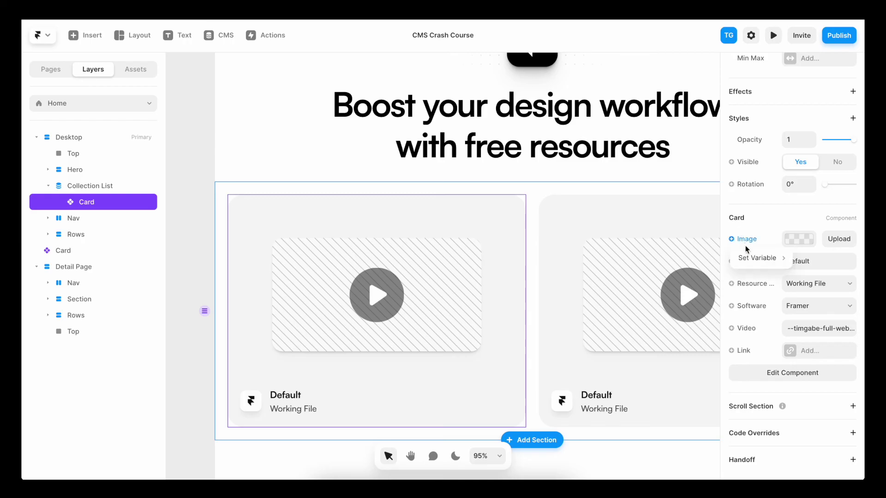
{"action": "mouse_move", "coordinate": [749, 256]}
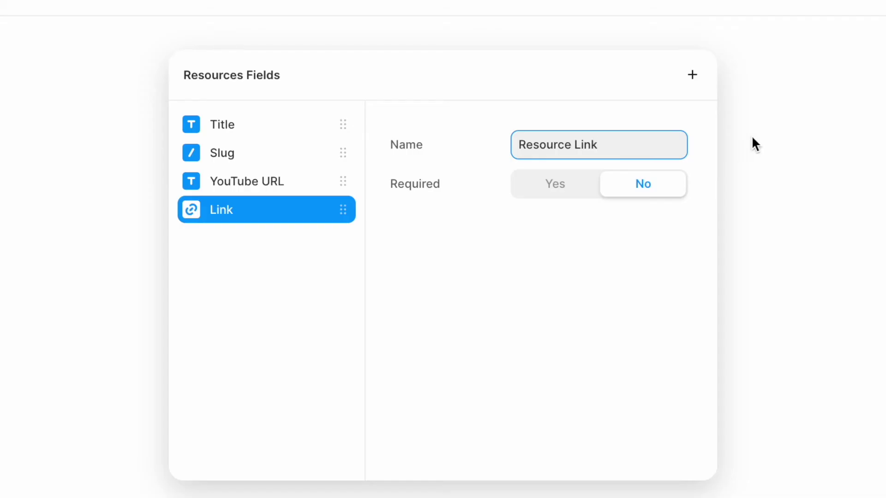
{"action": "left_click", "coordinate": [692, 75]}
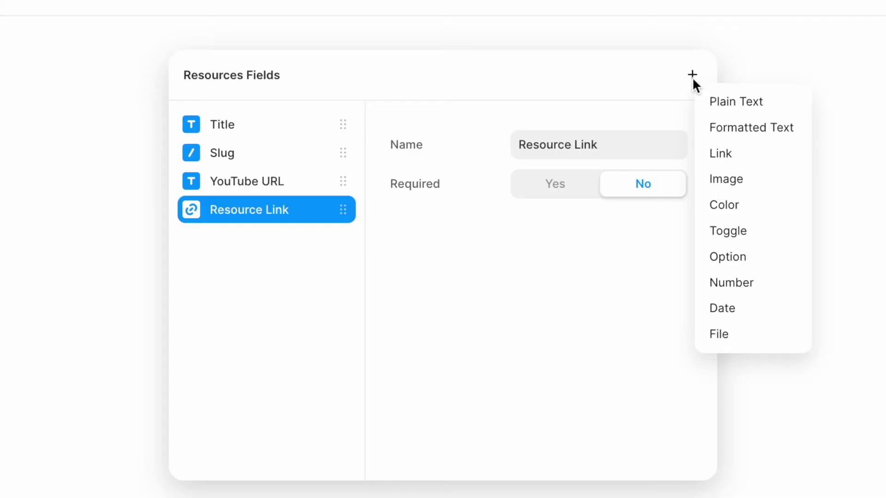
{"action": "left_click", "coordinate": [724, 178]}
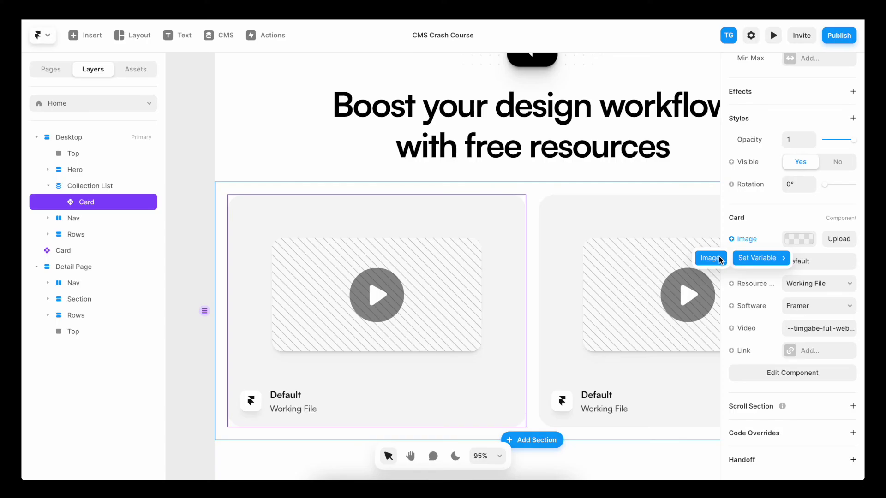
- Connect the cards' image and title to CMS Image and Title, and convert Resource Type options
{"action": "left_click", "coordinate": [720, 261]}
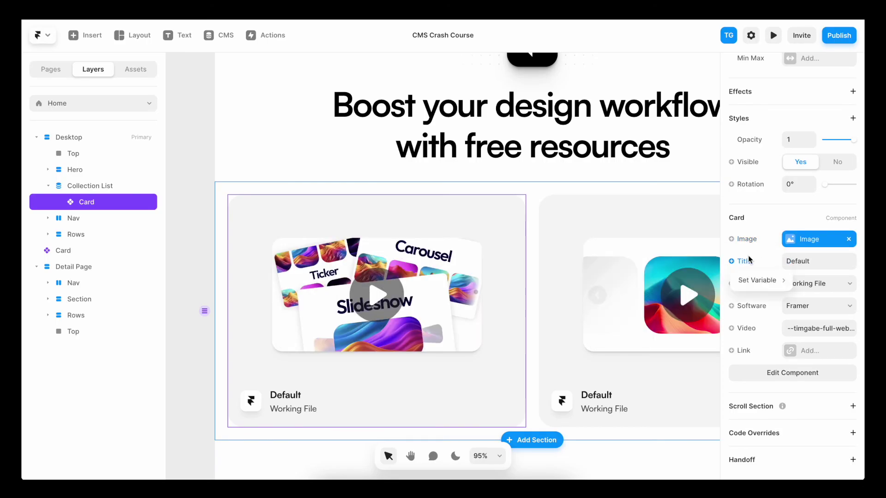
{"action": "mouse_move", "coordinate": [757, 281]}
{"action": "left_click", "coordinate": [717, 280]}
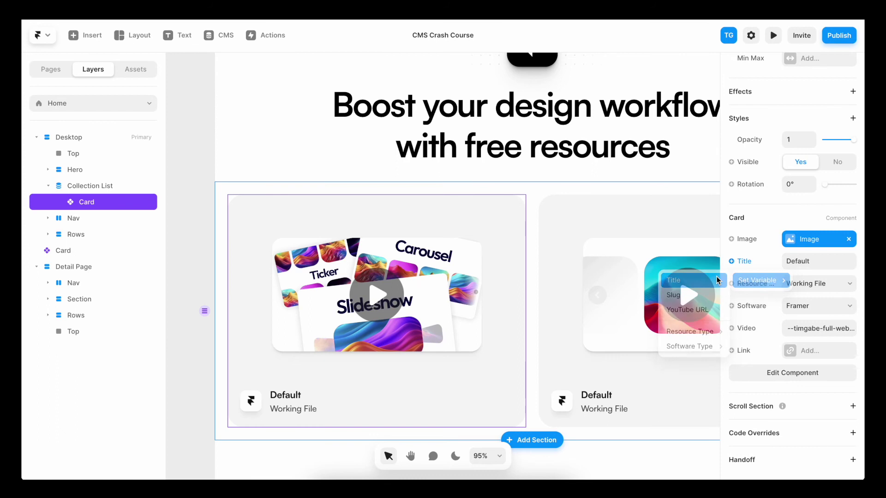
{"action": "left_click", "coordinate": [745, 284]}
{"action": "mouse_move", "coordinate": [749, 303]}
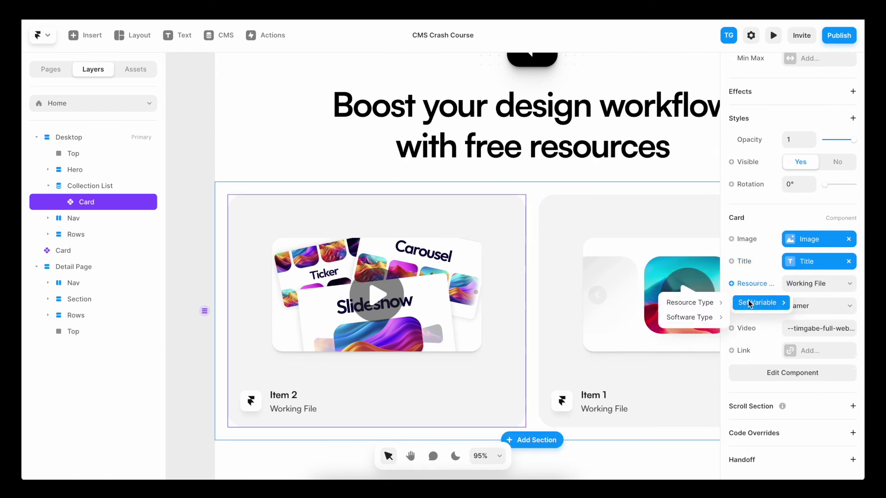
{"action": "mouse_move", "coordinate": [713, 303]}
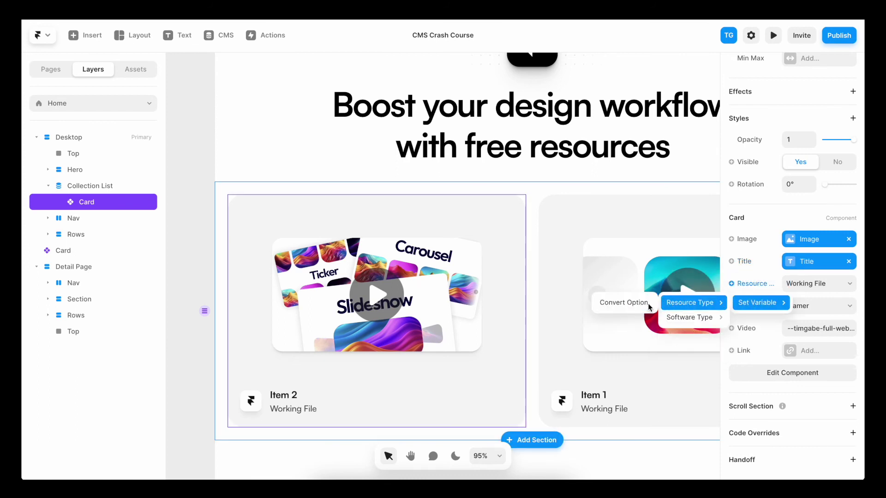
{"action": "left_click", "coordinate": [624, 302]}
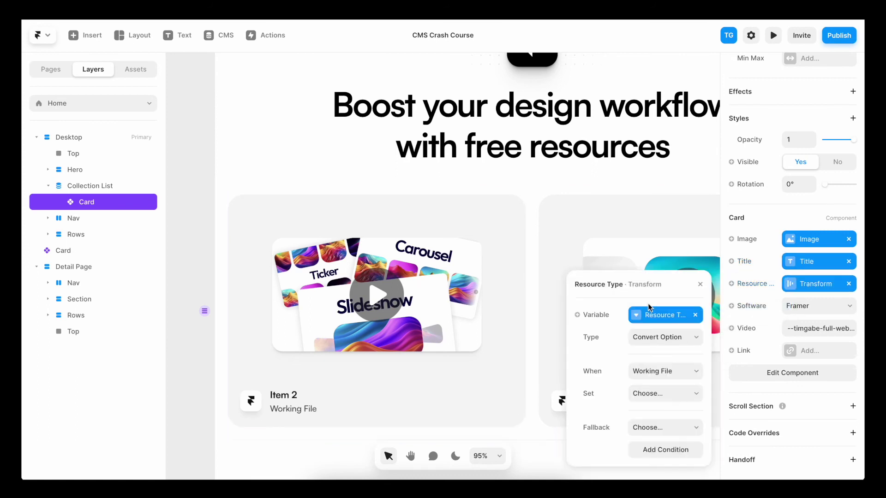
- Map the CMS Resource Type options to Working File and Website on the cards
{"action": "left_click", "coordinate": [660, 393]}
{"action": "left_click", "coordinate": [629, 401]}
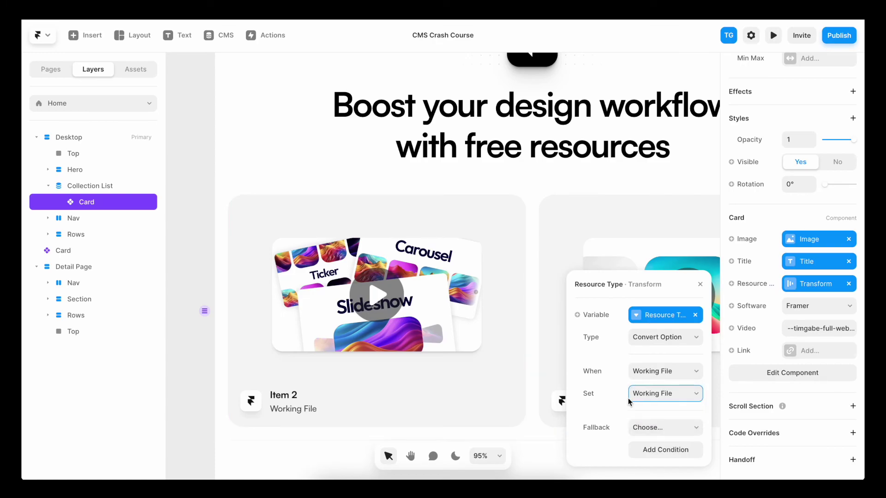
{"action": "left_click", "coordinate": [647, 450]}
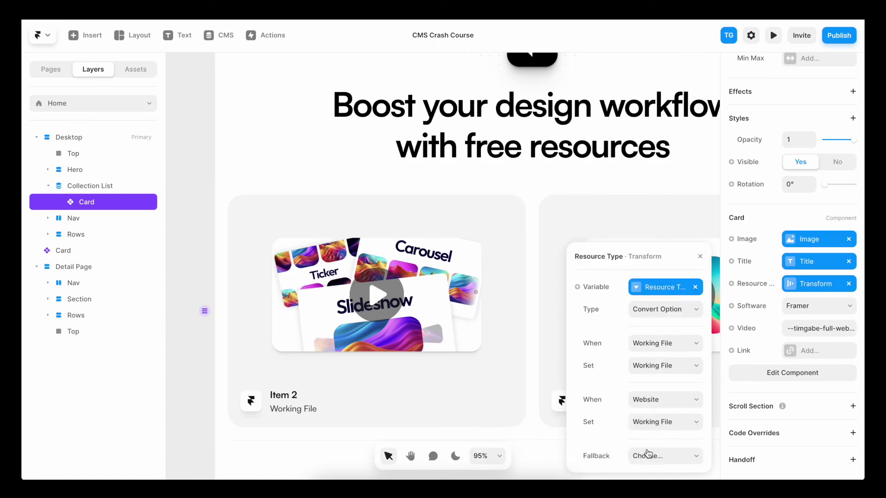
{"action": "left_click", "coordinate": [653, 421]}
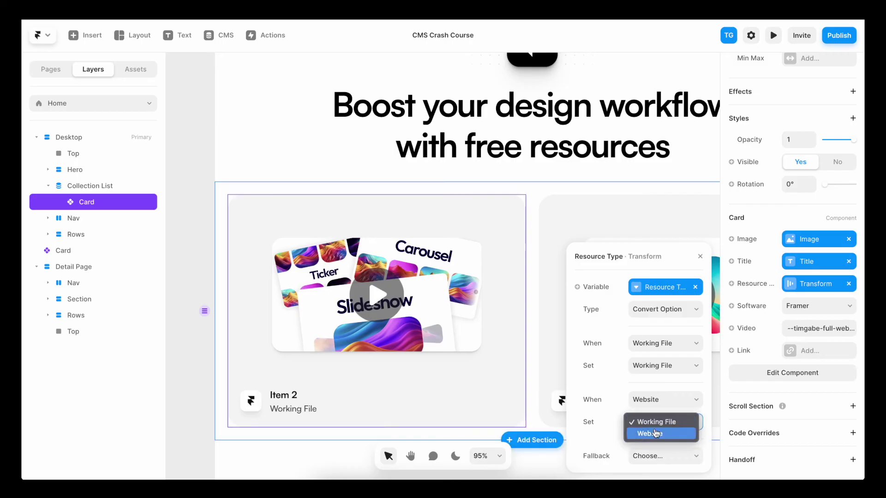
{"action": "left_click", "coordinate": [655, 434]}
- Convert the CMS Software field into card options, mapping Framer→Framer and Figma→Figma
{"action": "left_click", "coordinate": [748, 311]}
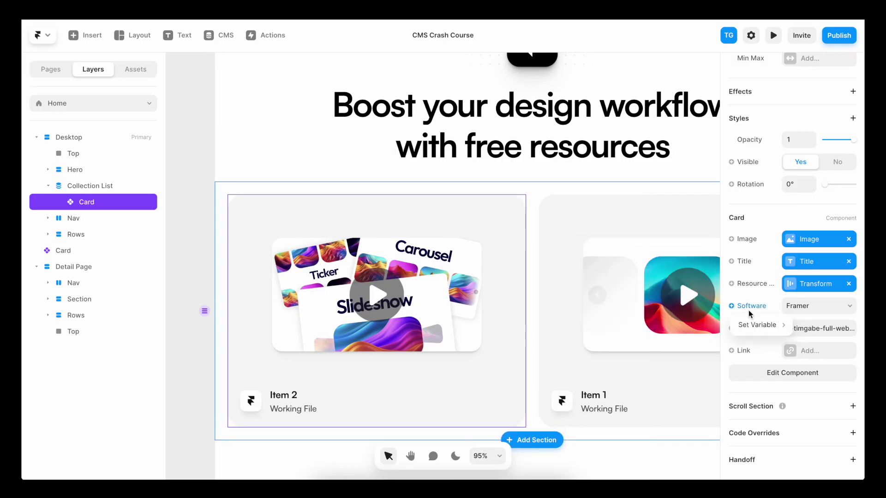
{"action": "mouse_move", "coordinate": [756, 325]}
{"action": "mouse_move", "coordinate": [707, 344]}
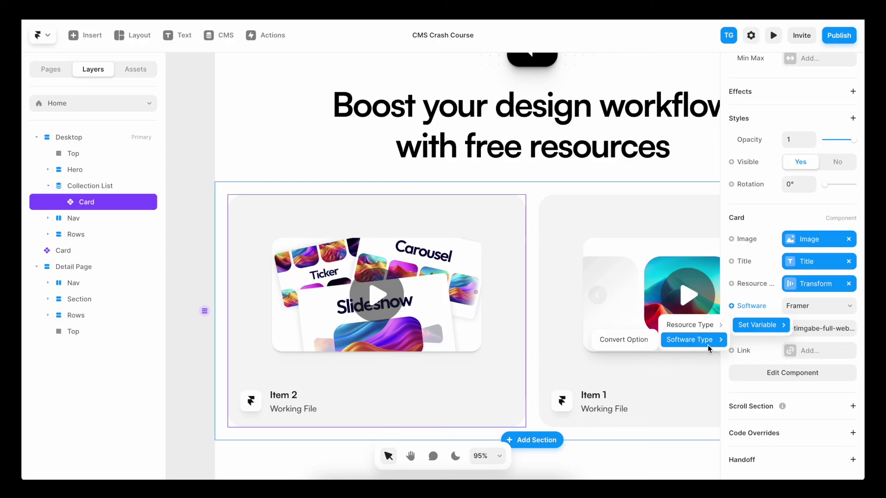
{"action": "left_click", "coordinate": [641, 342]}
{"action": "left_click", "coordinate": [650, 399]}
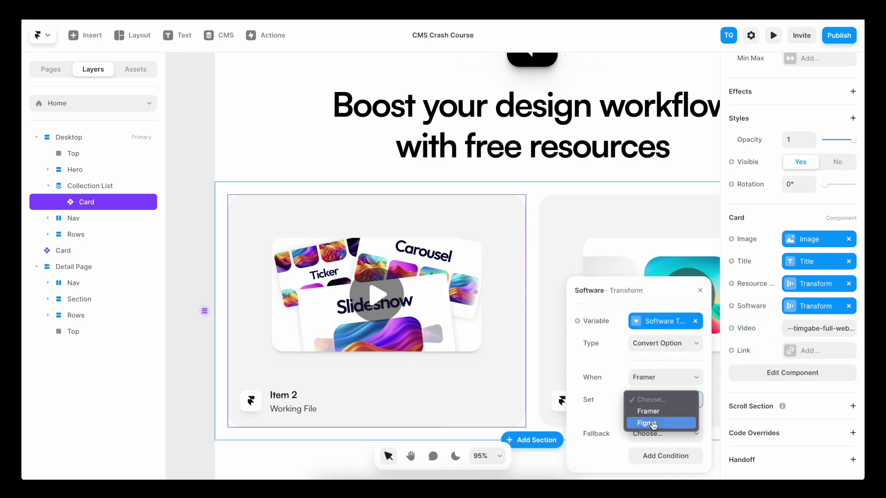
{"action": "left_click", "coordinate": [648, 410]}
{"action": "left_click", "coordinate": [648, 455]}
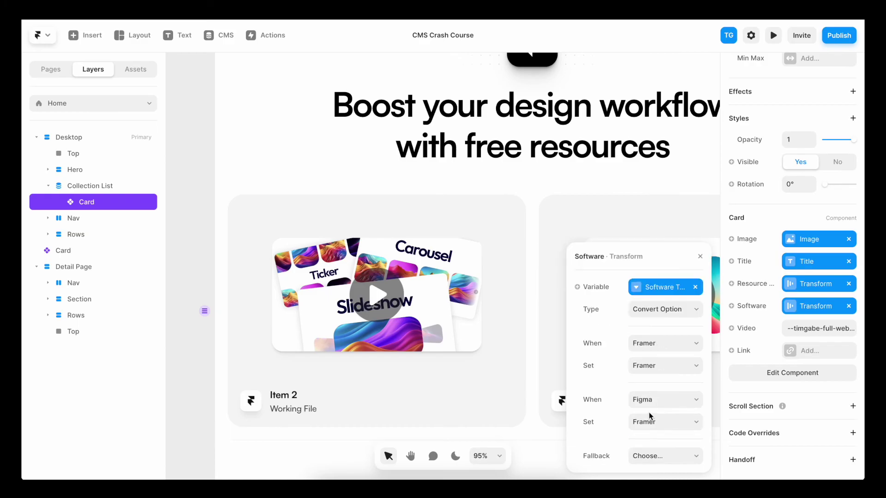
{"action": "left_click", "coordinate": [638, 421]}
{"action": "left_click", "coordinate": [651, 433]}
{"action": "left_click", "coordinate": [726, 341]}
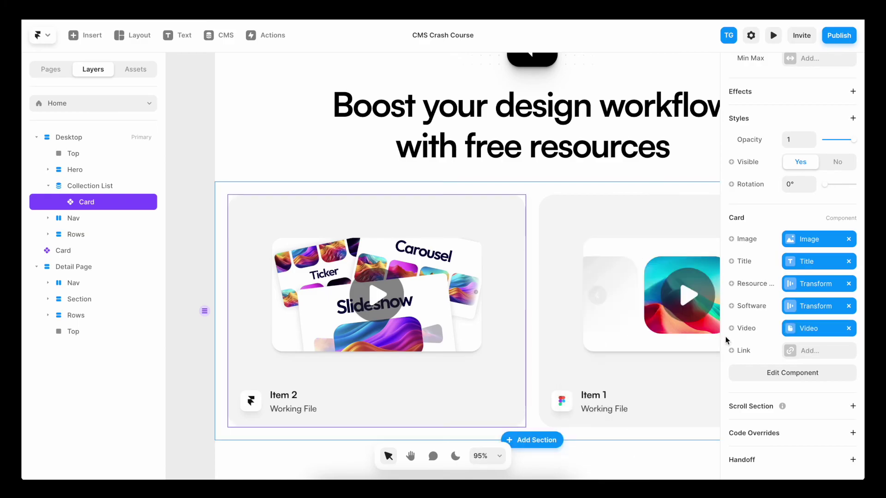
- Link each card to /resources/:slug and preview the homepage
{"action": "left_click", "coordinate": [791, 351]}
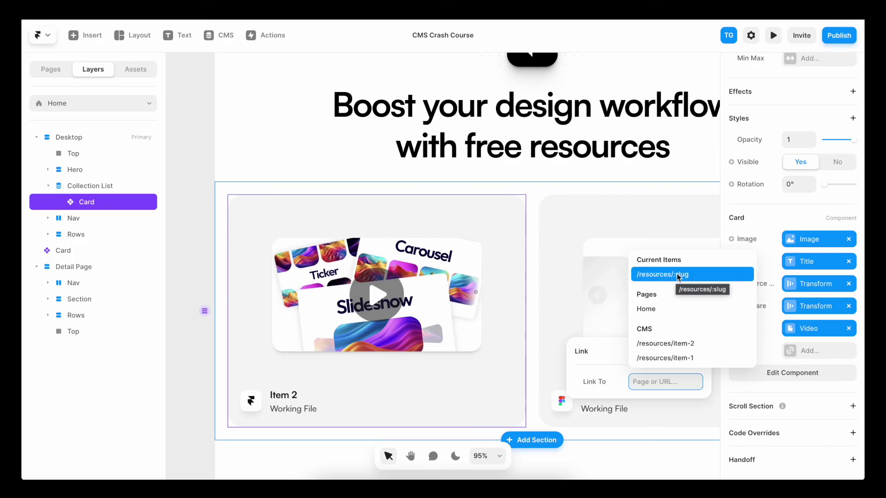
{"action": "left_click", "coordinate": [678, 276]}
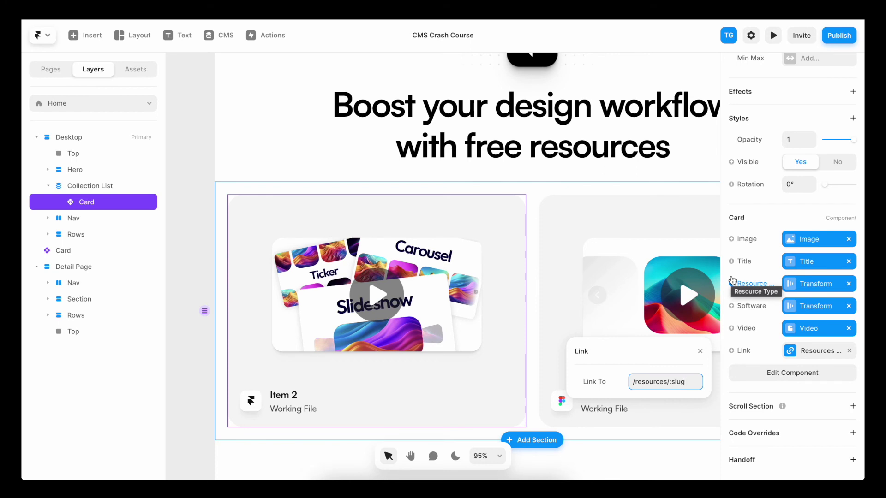
{"action": "key", "text": "super+p"}
{"action": "scroll", "coordinate": [438, 159], "scroll_direction": "down", "scroll_amount": 5}
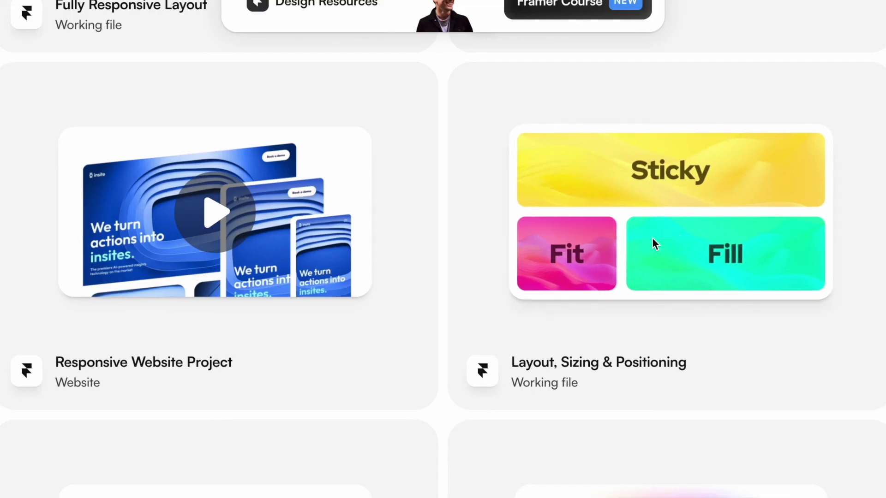
{"action": "scroll", "coordinate": [320, 244], "scroll_direction": "down", "scroll_amount": 7}
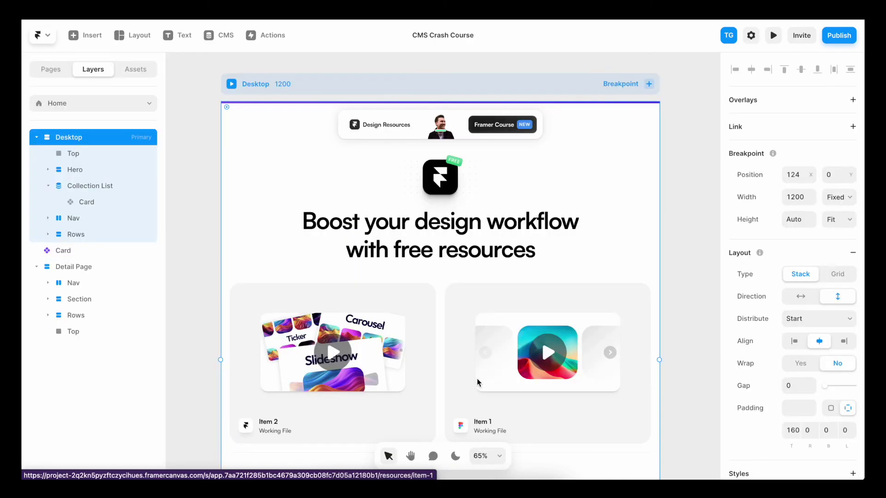
- Open the Card component from Item 2 and inspect its existing Video variable
{"action": "left_click", "coordinate": [387, 324]}
{"action": "double_click", "coordinate": [388, 324]}
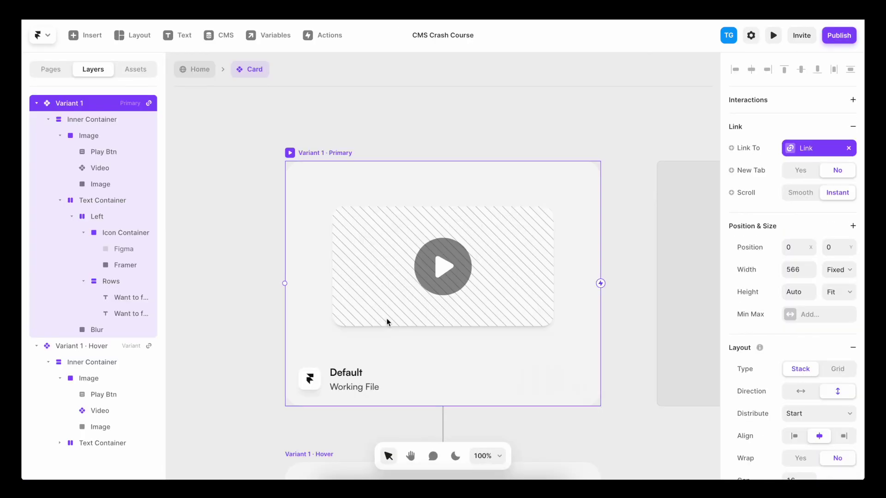
{"action": "left_click", "coordinate": [271, 36]}
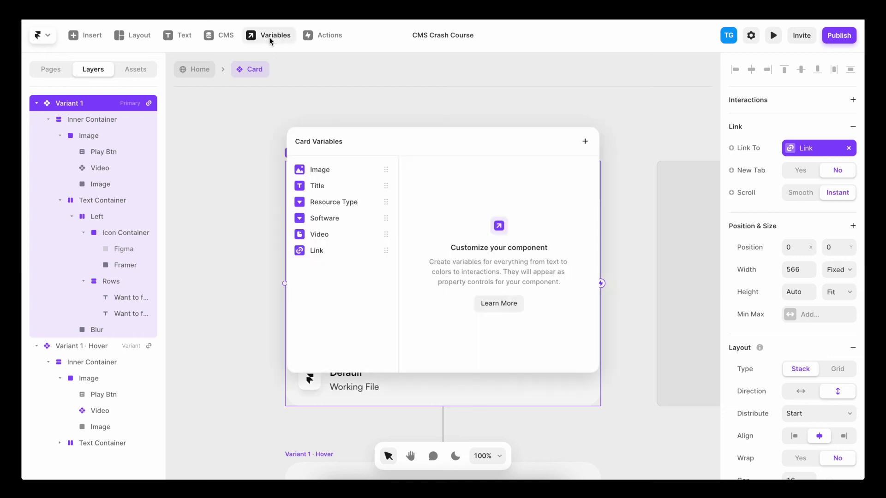
{"action": "left_click", "coordinate": [354, 236]}
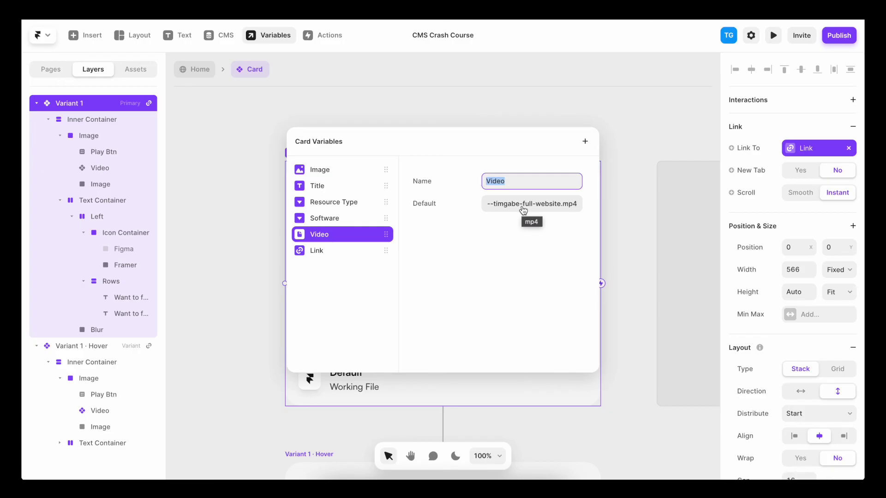
{"action": "key", "text": "Escape"}
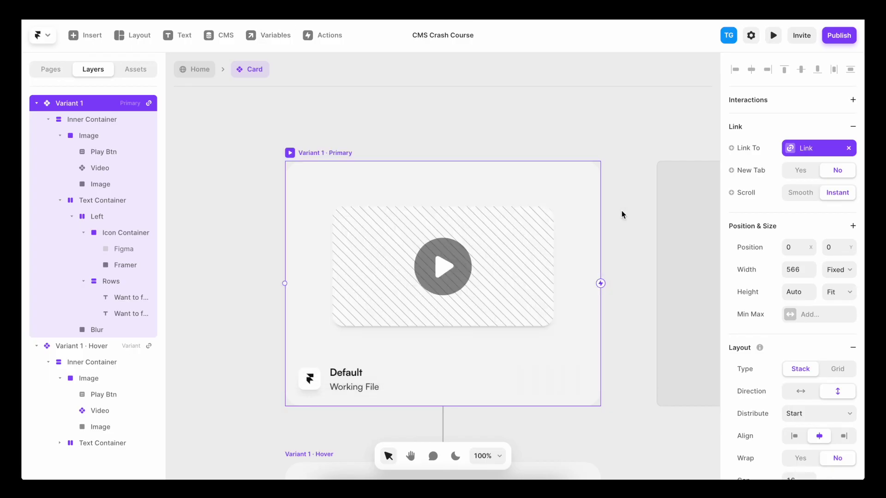
- Unbind and clear the video source, create a new Video variable, and delete the old one
{"action": "left_click", "coordinate": [546, 246]}
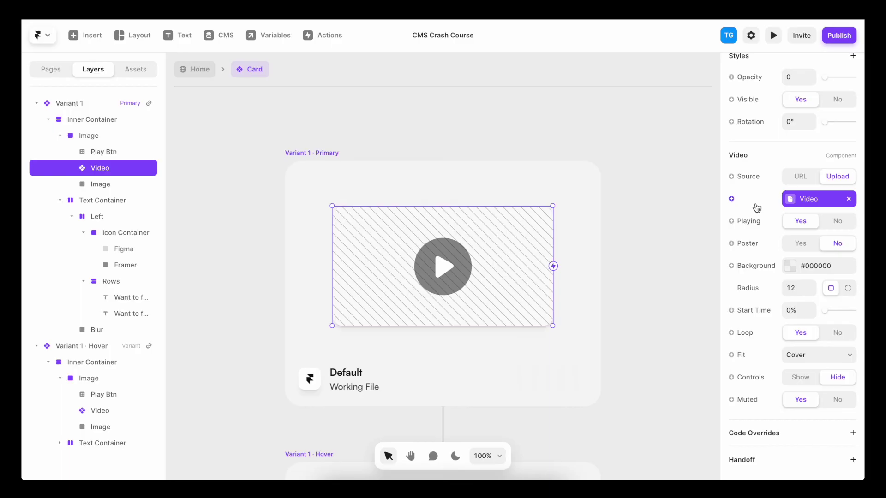
{"action": "left_click", "coordinate": [848, 199]}
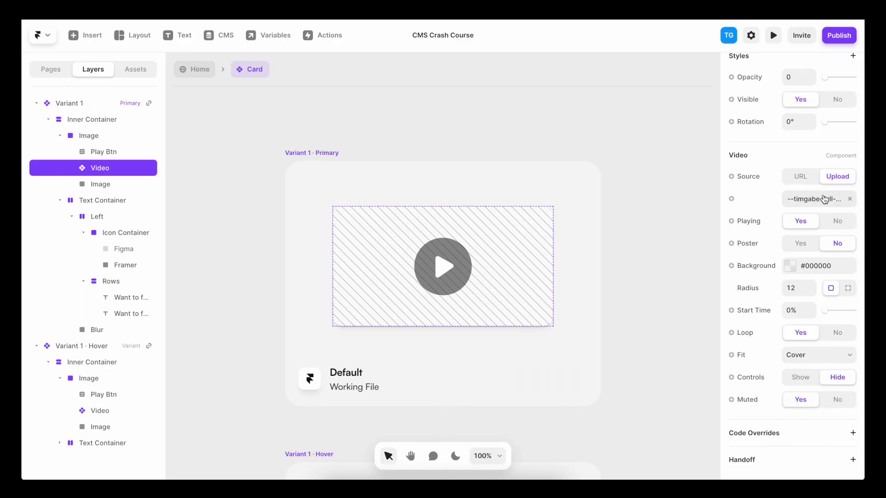
{"action": "left_click", "coordinate": [851, 201]}
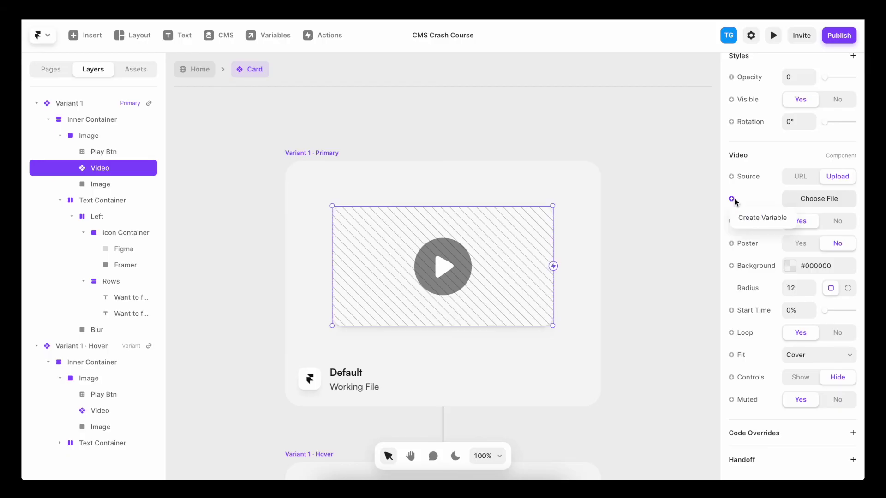
{"action": "left_click", "coordinate": [746, 218]}
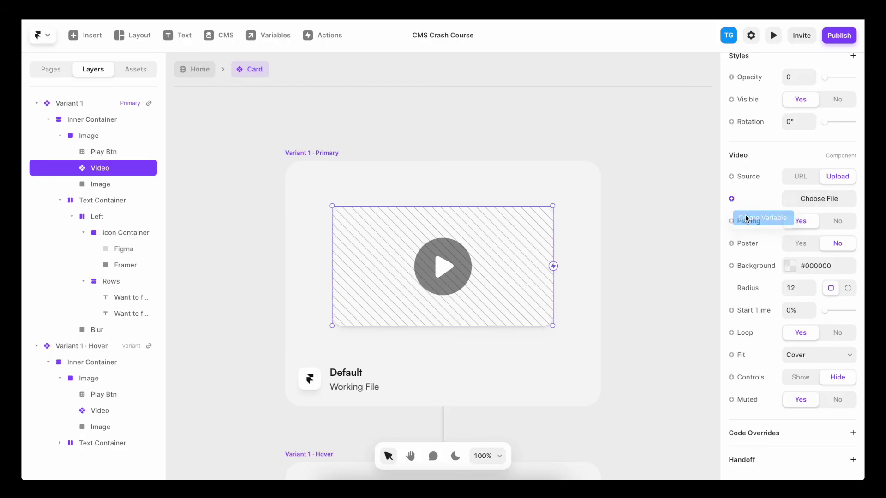
{"action": "type", "text": "Vi"}
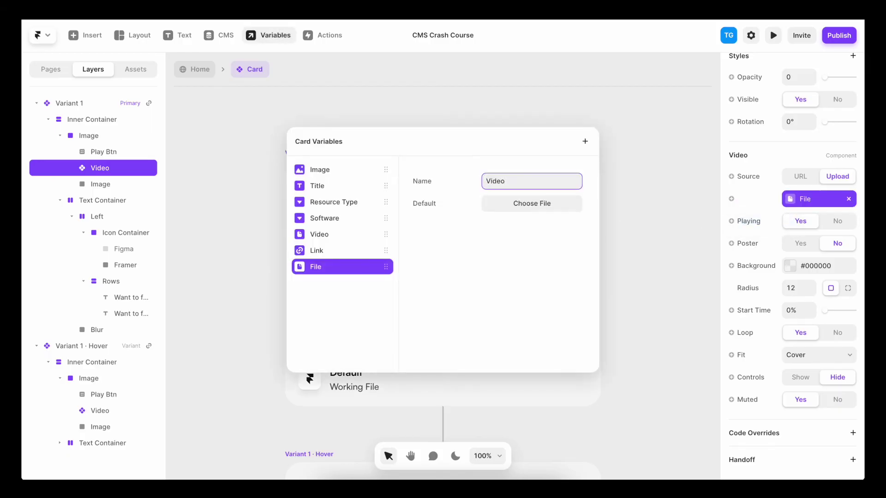
{"action": "type", "text": "deo"}
{"action": "right_click", "coordinate": [374, 234]}
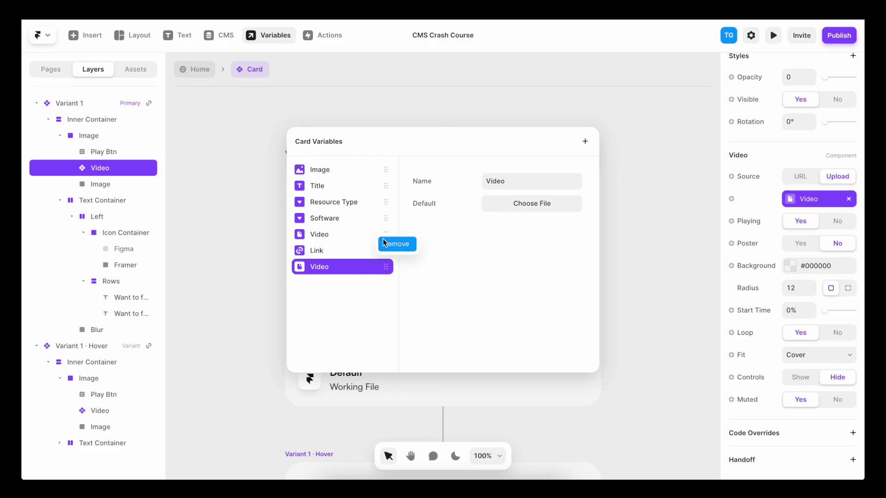
{"action": "left_click", "coordinate": [390, 244]}
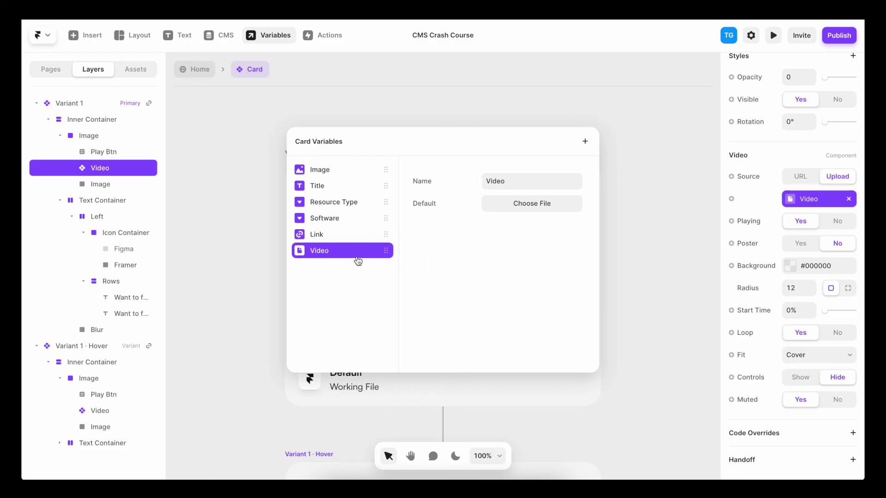
{"action": "left_click", "coordinate": [633, 259]}
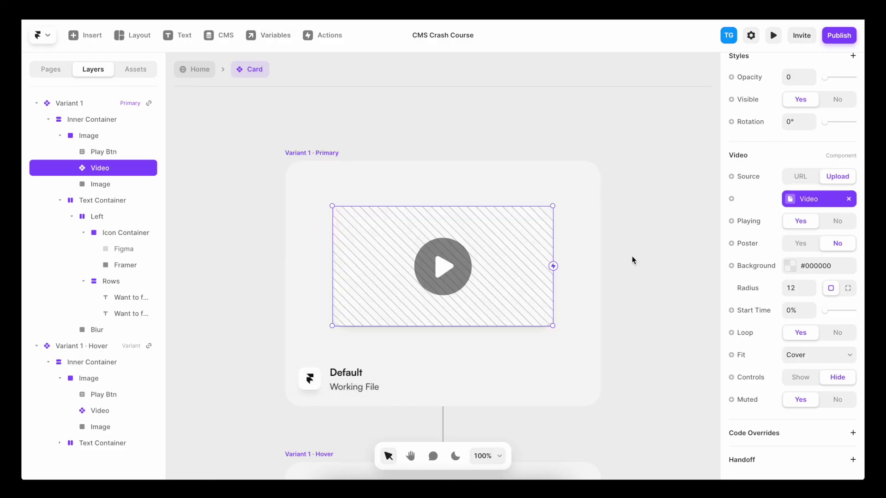
{"action": "left_click", "coordinate": [200, 74]}
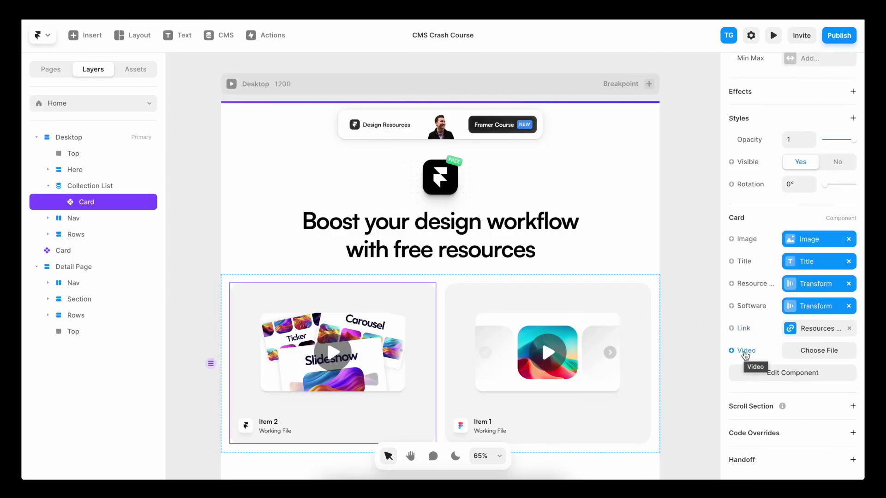
- Bind the homepage cards' Video property to the CMS Video field
{"action": "left_click", "coordinate": [745, 352]}
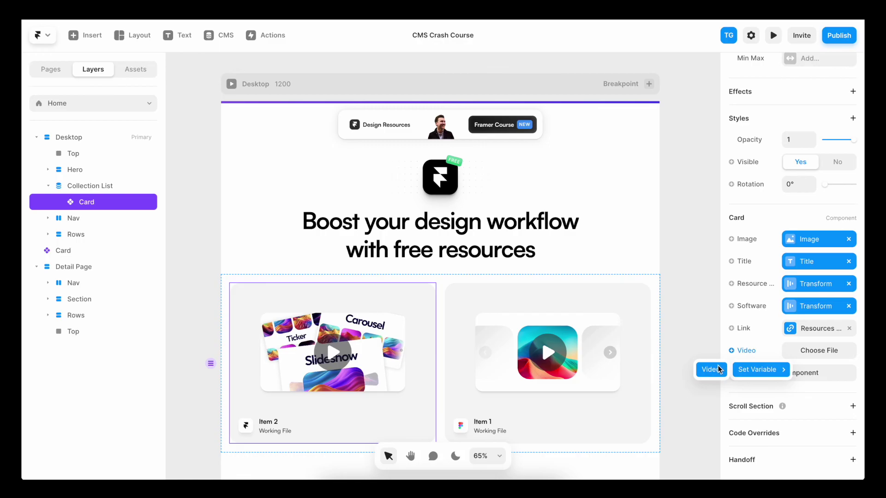
{"action": "left_click", "coordinate": [713, 369]}
{"action": "scroll", "coordinate": [691, 348], "scroll_direction": "down", "scroll_amount": 2}
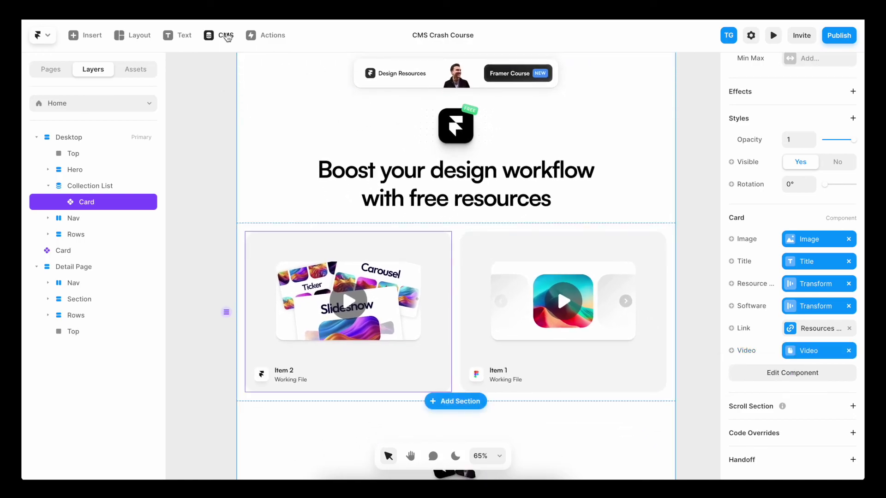
- Remove the video file from the Item 2 CMS entry
{"action": "left_click", "coordinate": [224, 36]}
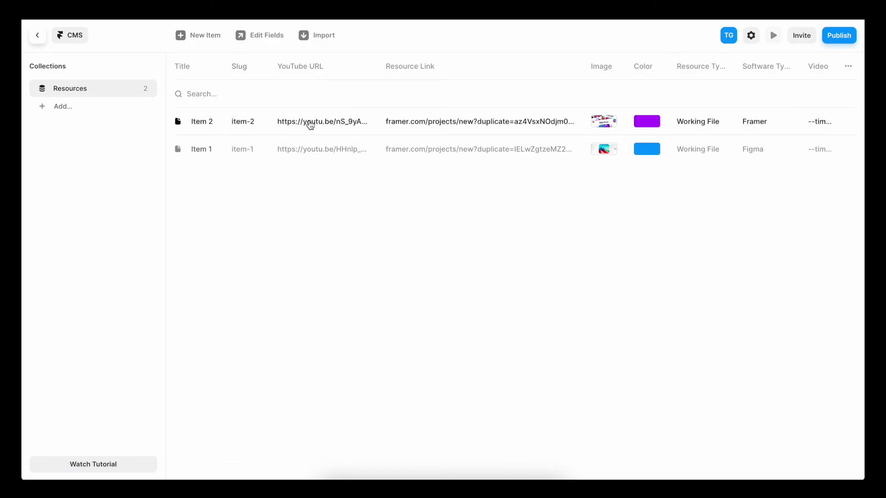
{"action": "left_click", "coordinate": [310, 124]}
{"action": "scroll", "coordinate": [585, 271], "scroll_direction": "down", "scroll_amount": 1}
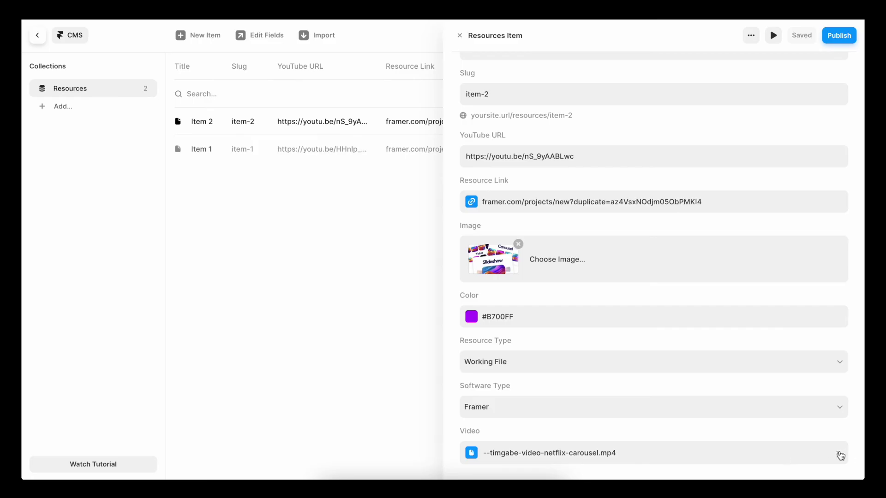
{"action": "left_click", "coordinate": [839, 454]}
{"action": "left_click", "coordinate": [36, 38]}
- Preview the homepage, confirm Item 1's card plays its video on hover, then exit preview
{"action": "key", "text": "super+p"}
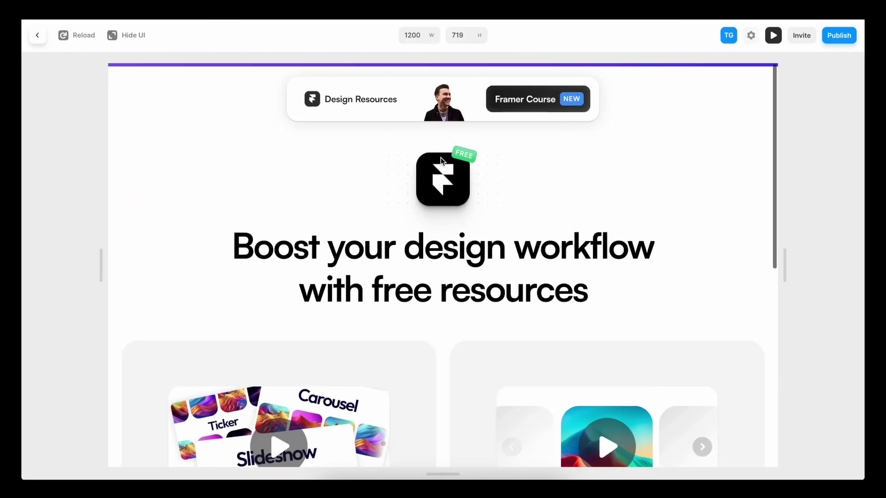
{"action": "scroll", "coordinate": [441, 159], "scroll_direction": "down", "scroll_amount": 3}
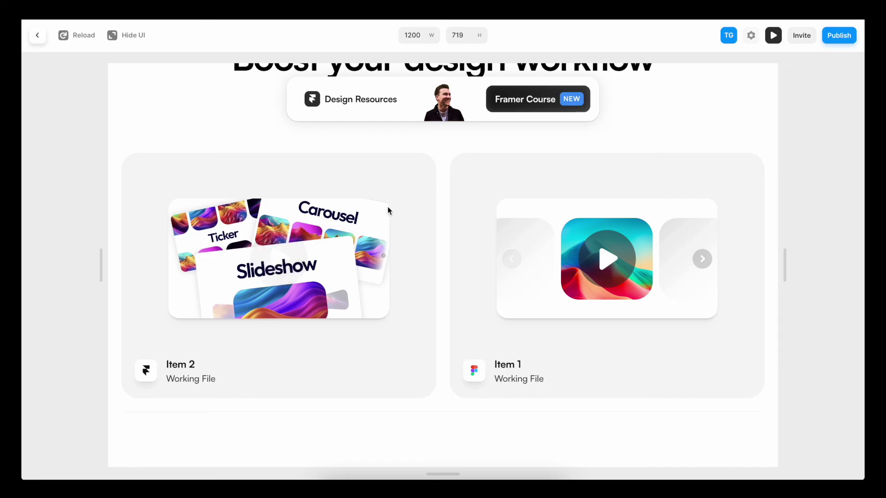
{"action": "mouse_move", "coordinate": [485, 212]}
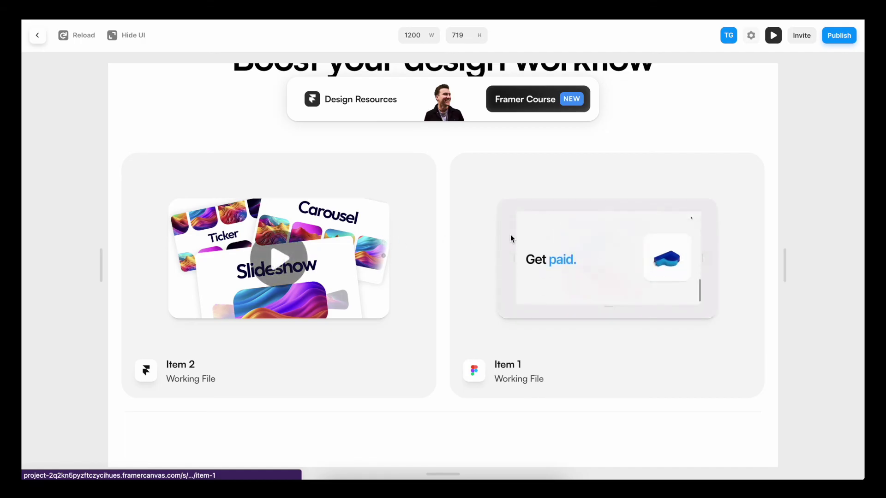
{"action": "key", "text": "Escape"}
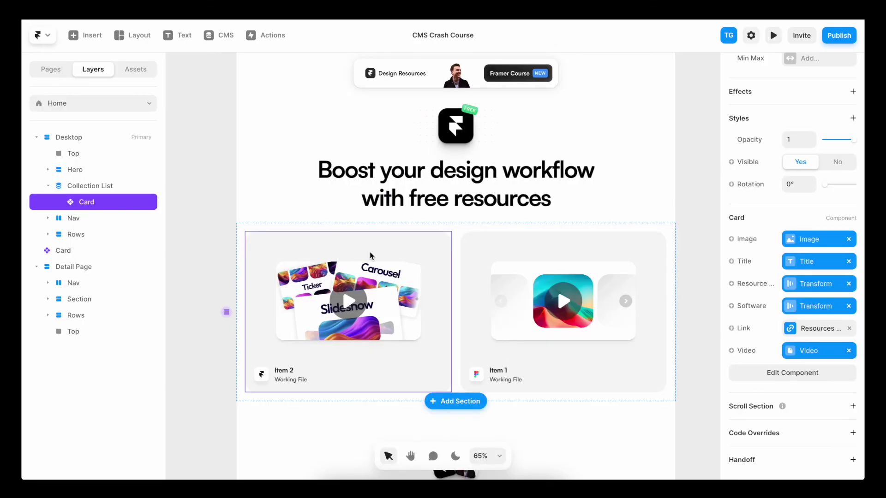
- Bind the Play Btn layer's visibility to a new Play Icon variable in the Card component
{"action": "double_click", "coordinate": [369, 255]}
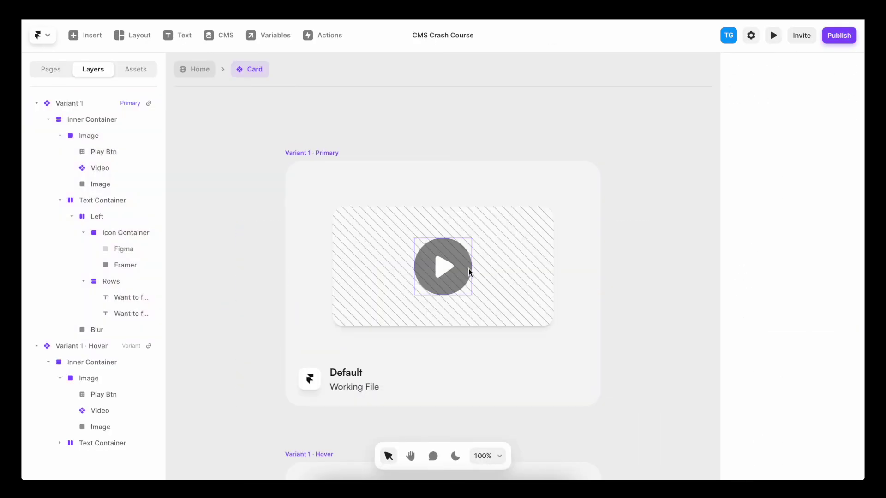
{"action": "left_click", "coordinate": [468, 269]}
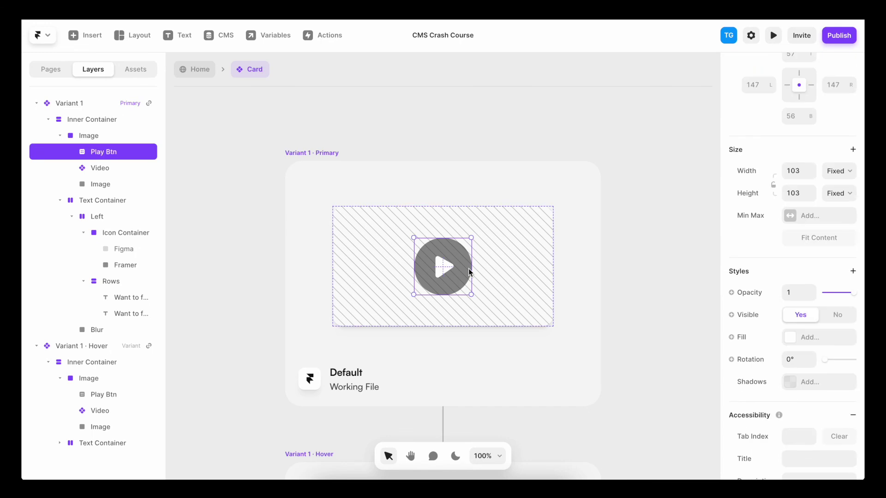
{"action": "left_click", "coordinate": [745, 316]}
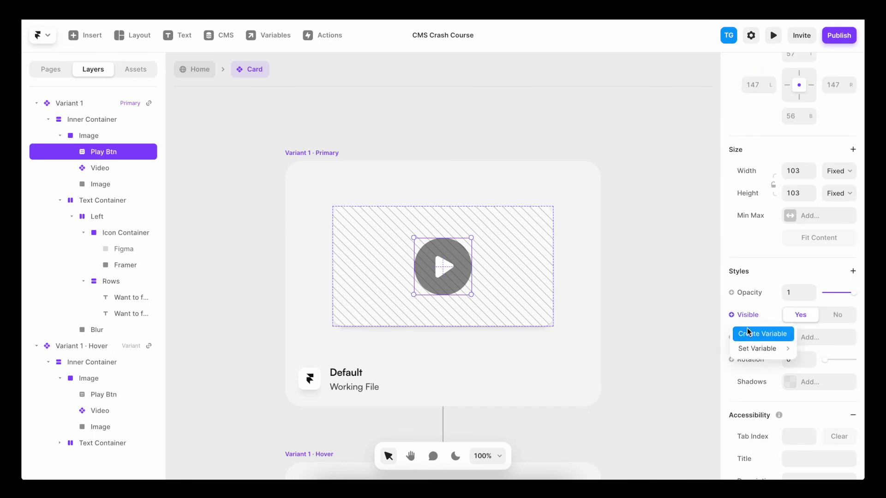
{"action": "left_click", "coordinate": [749, 333]}
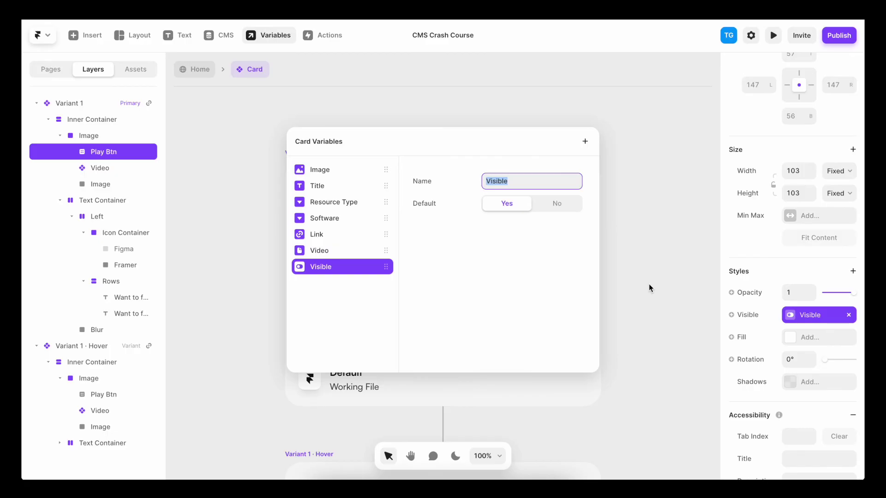
{"action": "type", "text": "Play Icon"}
{"action": "left_click", "coordinate": [609, 241]}
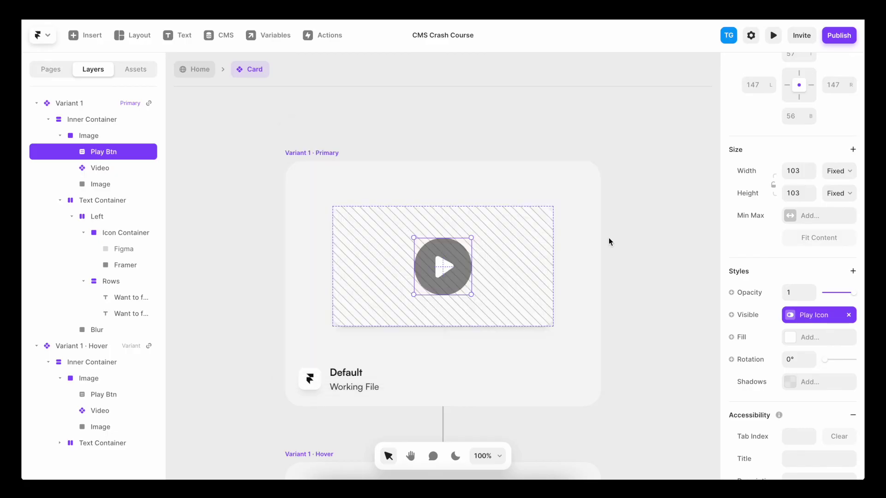
{"action": "left_click", "coordinate": [205, 76]}
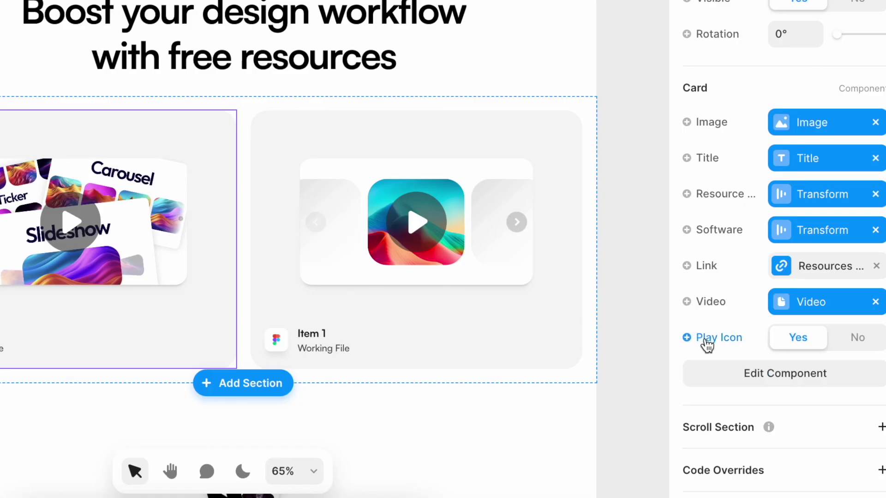
- Bind the Card's Play Icon visibility to 'Video Is Set', then preview and scroll the homepage
{"action": "left_click", "coordinate": [744, 377]}
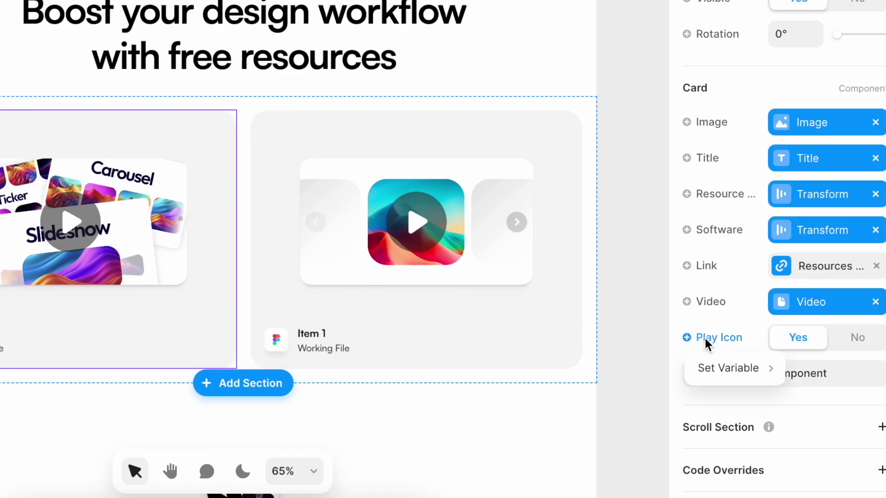
{"action": "mouse_move", "coordinate": [710, 369]}
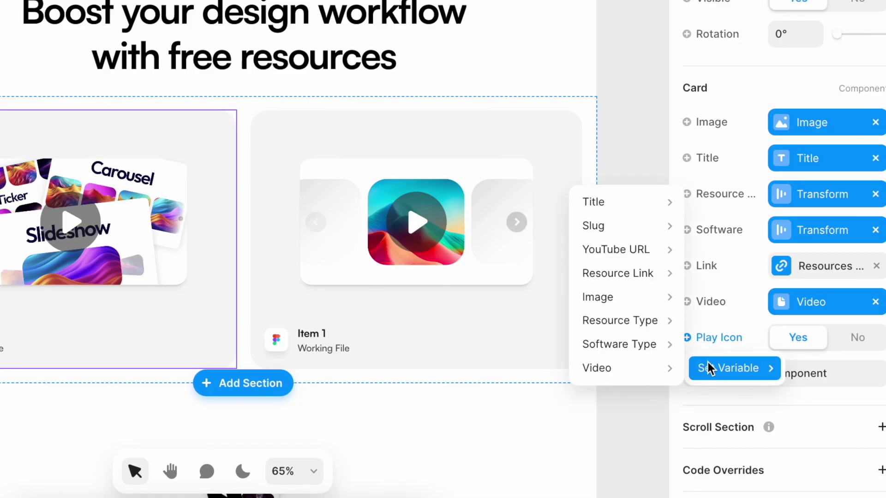
{"action": "mouse_move", "coordinate": [654, 369]}
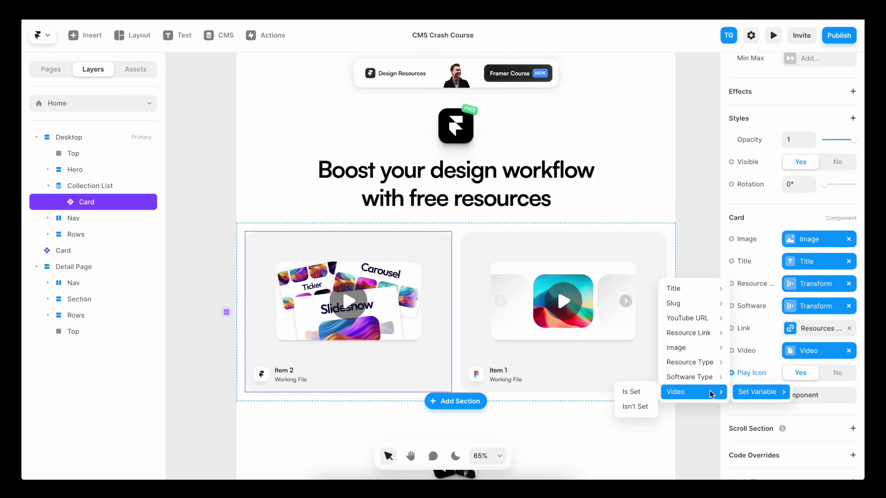
{"action": "left_click", "coordinate": [648, 393]}
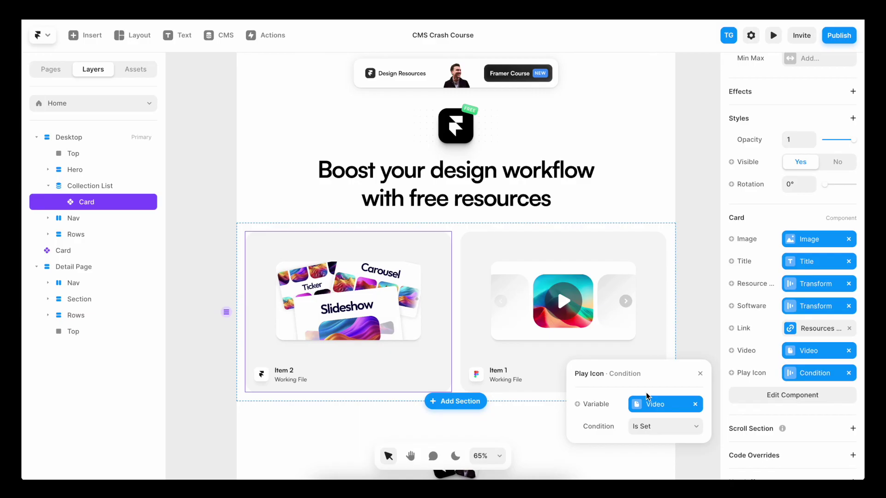
{"action": "key", "text": "super+p"}
{"action": "scroll", "coordinate": [438, 167], "scroll_direction": "down", "scroll_amount": 3}
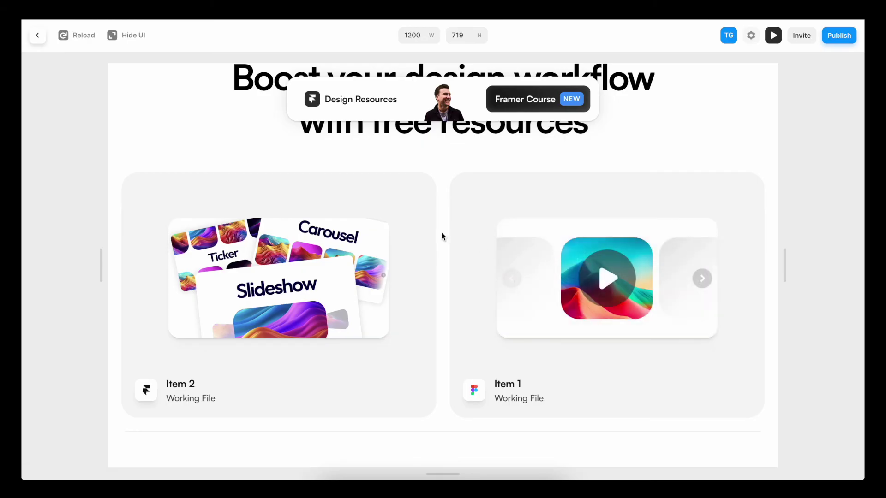
- Remove the Fill from the Image layer in the Card component's Hover variant
{"action": "key", "text": "Escape"}
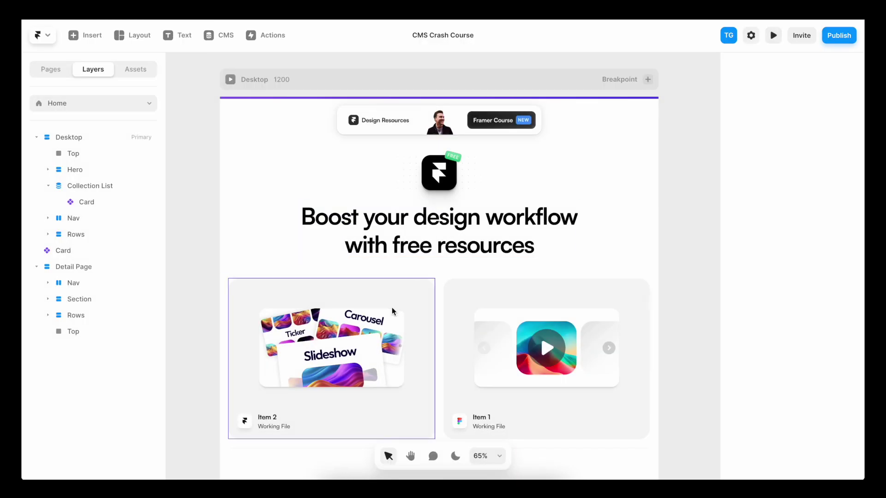
{"action": "left_click", "coordinate": [382, 312]}
{"action": "double_click", "coordinate": [382, 312]}
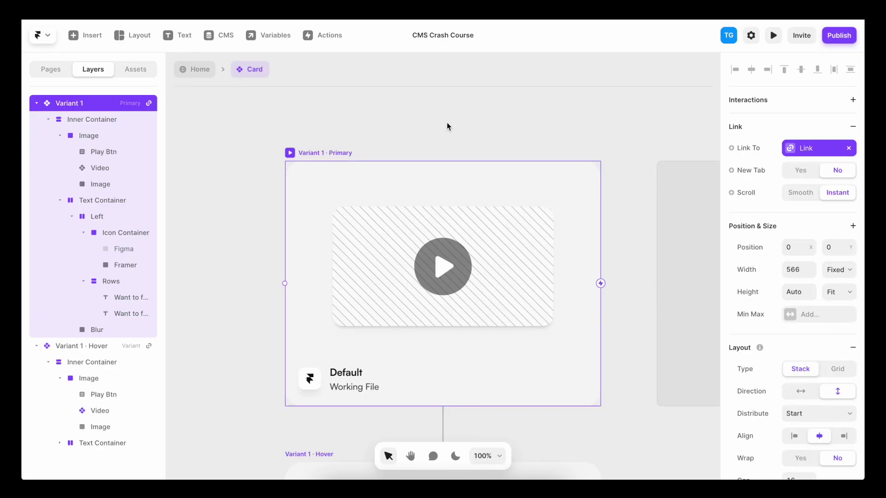
{"action": "key", "text": "shift+1"}
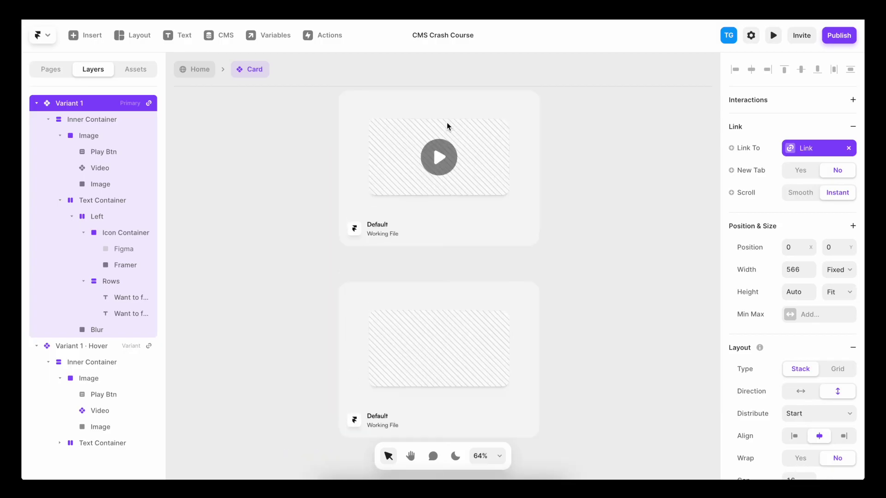
{"action": "left_click", "coordinate": [467, 323]}
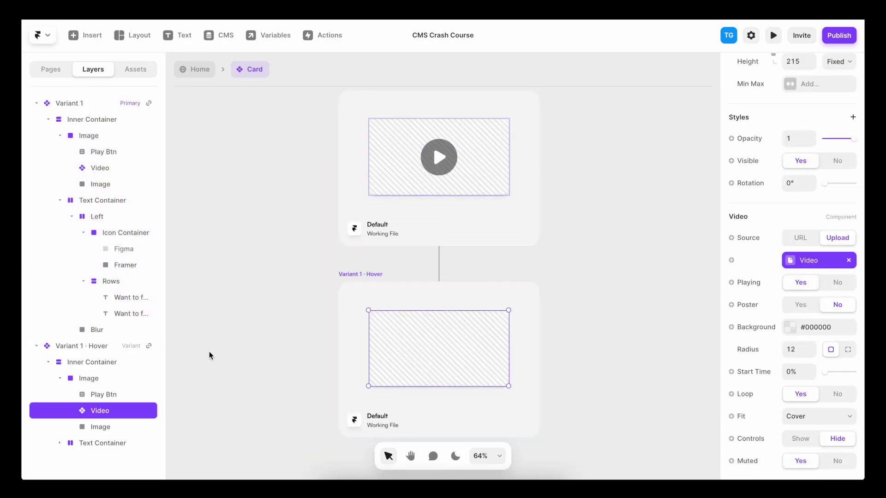
{"action": "left_click", "coordinate": [121, 425]}
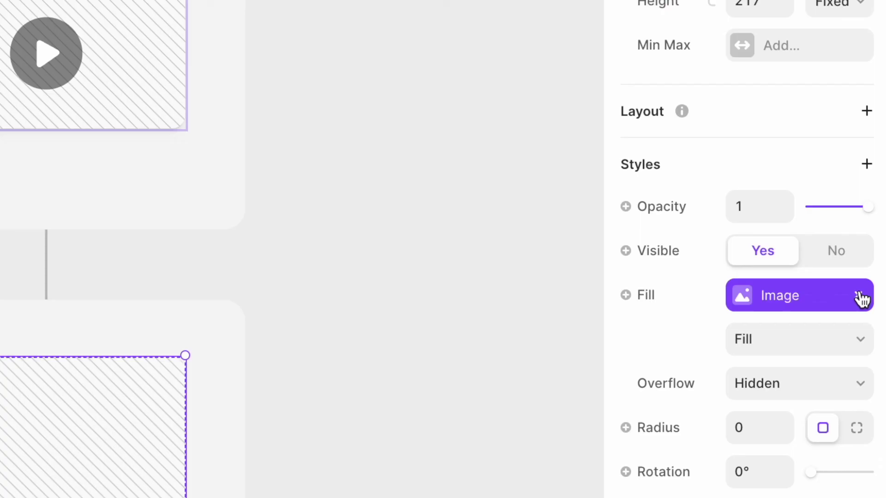
{"action": "left_click", "coordinate": [848, 279]}
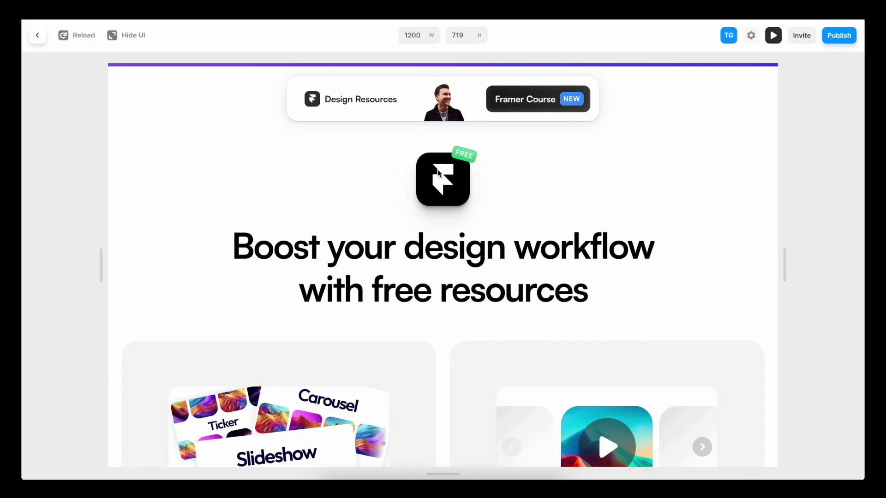
- Bind the Hover variant Image layer's fill to the Card's Image variable and preview the homepage
{"action": "scroll", "coordinate": [438, 170], "scroll_direction": "down", "scroll_amount": 4}
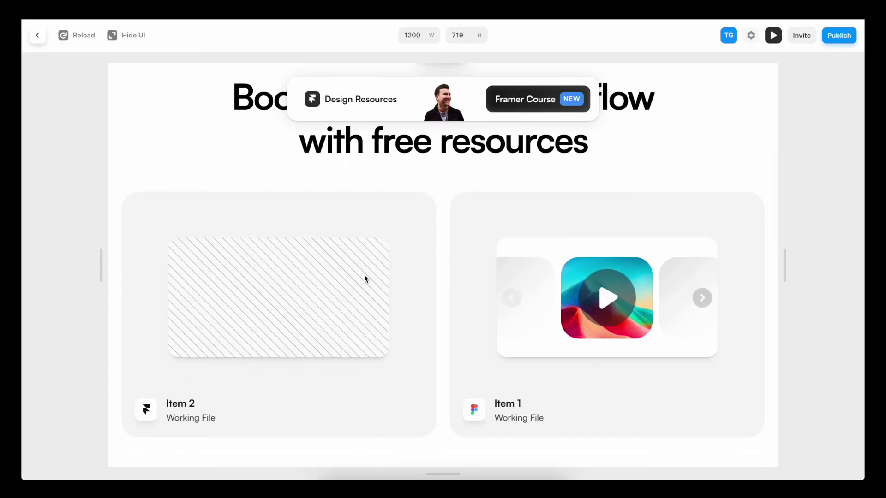
{"action": "key", "text": "Escape"}
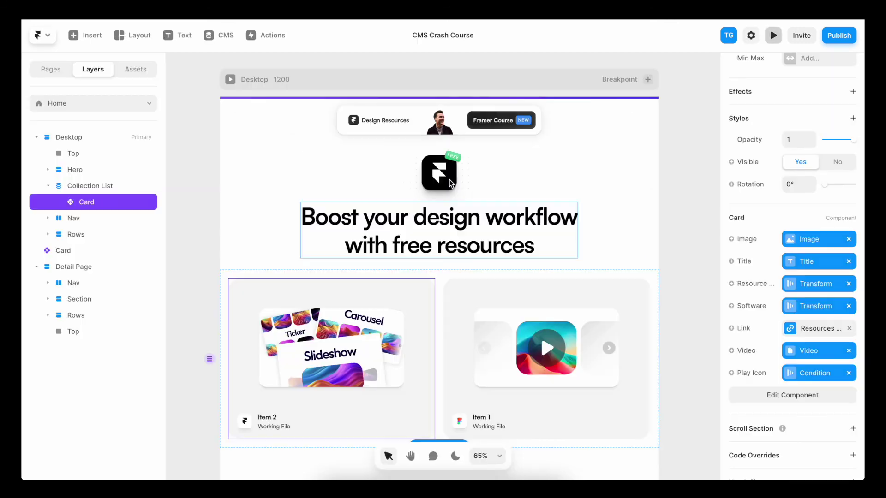
{"action": "double_click", "coordinate": [394, 295]}
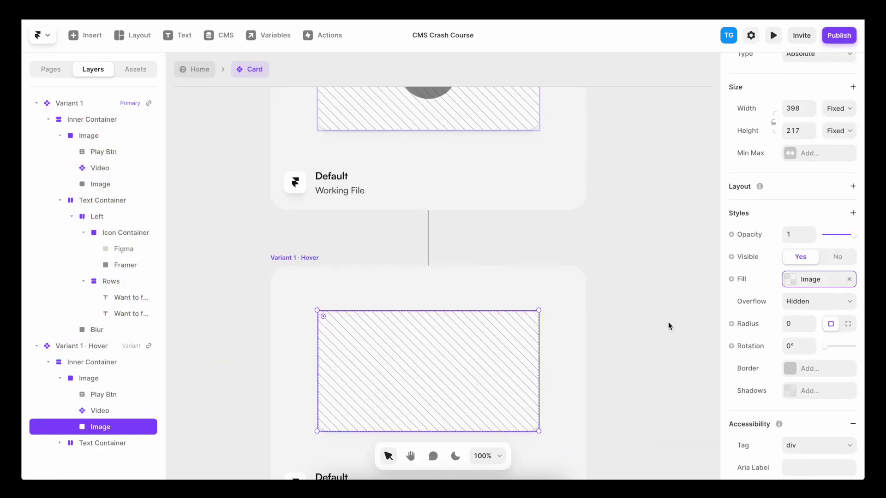
{"action": "left_click", "coordinate": [732, 279]}
{"action": "mouse_move", "coordinate": [743, 314]}
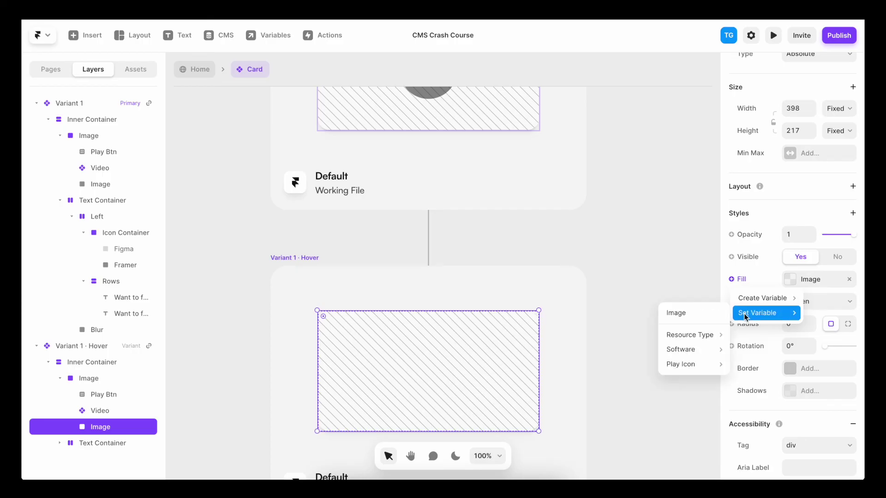
{"action": "left_click", "coordinate": [705, 312]}
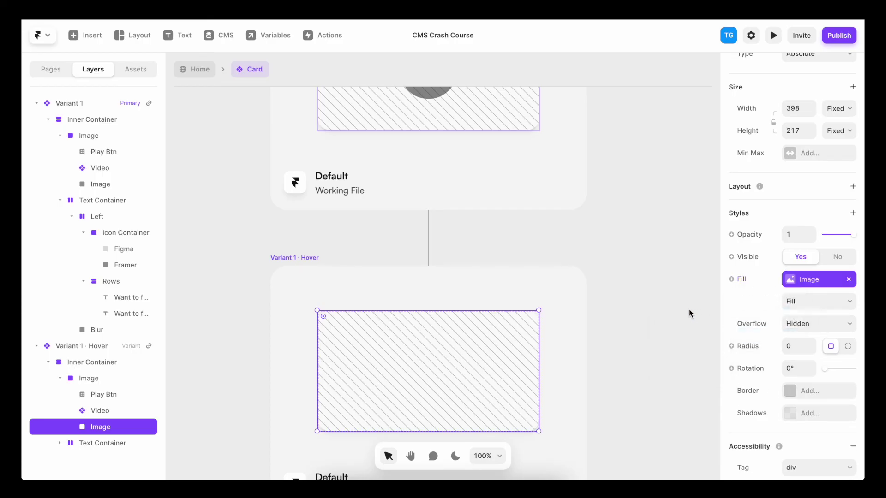
{"action": "key", "text": "alt+p"}
{"action": "scroll", "coordinate": [444, 229], "scroll_direction": "down", "scroll_amount": 1}
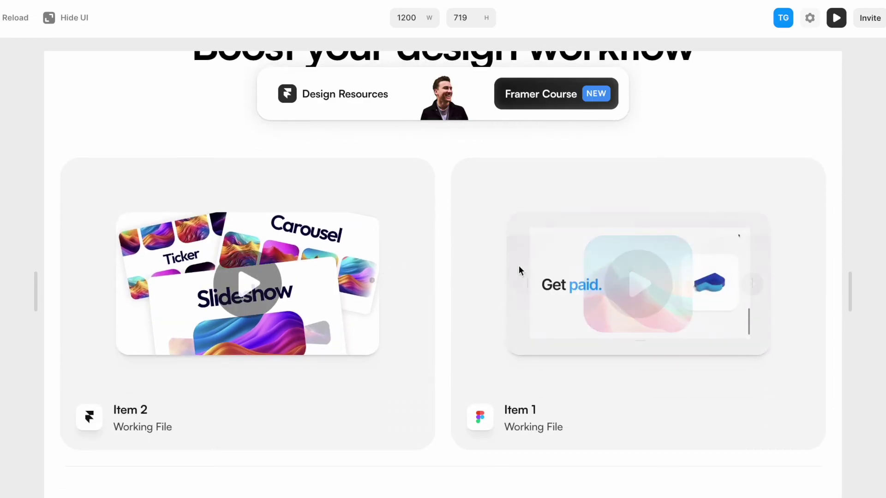
- Open Item 1's detail page in the preview and start its embedded YouTube video
{"action": "left_click", "coordinate": [565, 281]}
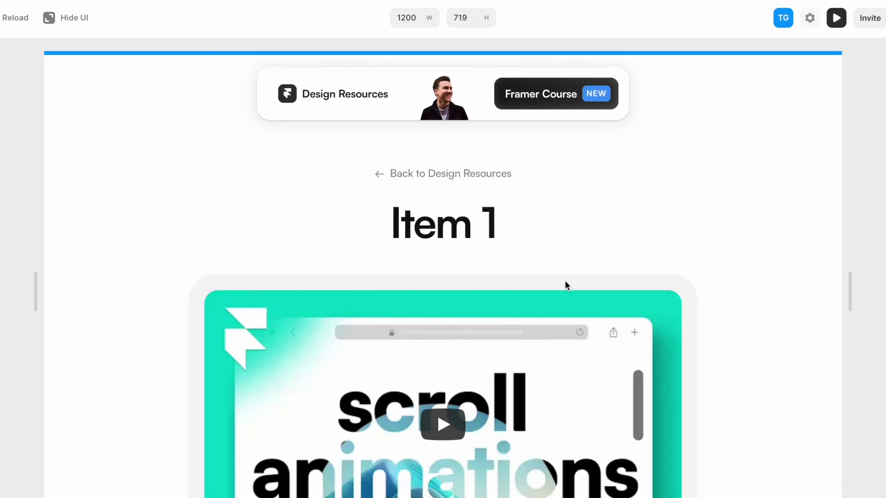
{"action": "scroll", "coordinate": [553, 288], "scroll_direction": "down", "scroll_amount": 1}
{"action": "left_click", "coordinate": [438, 313]}
{"action": "scroll", "coordinate": [471, 318], "scroll_direction": "down", "scroll_amount": 2}
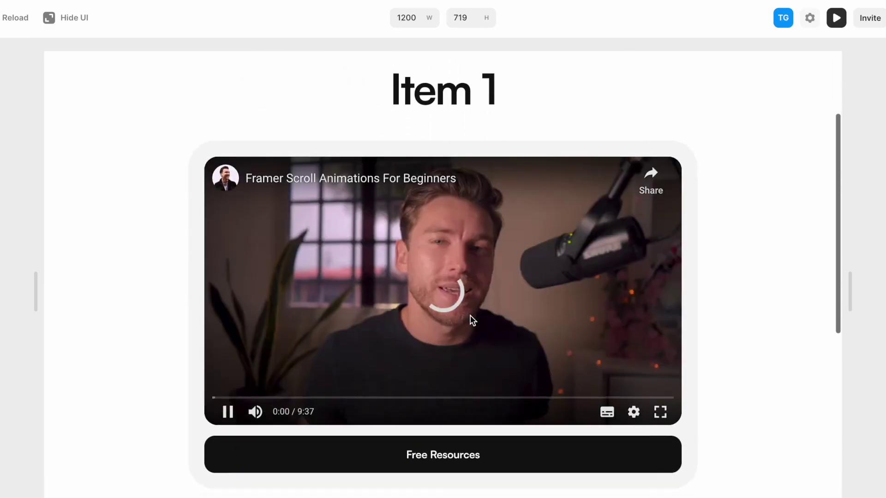